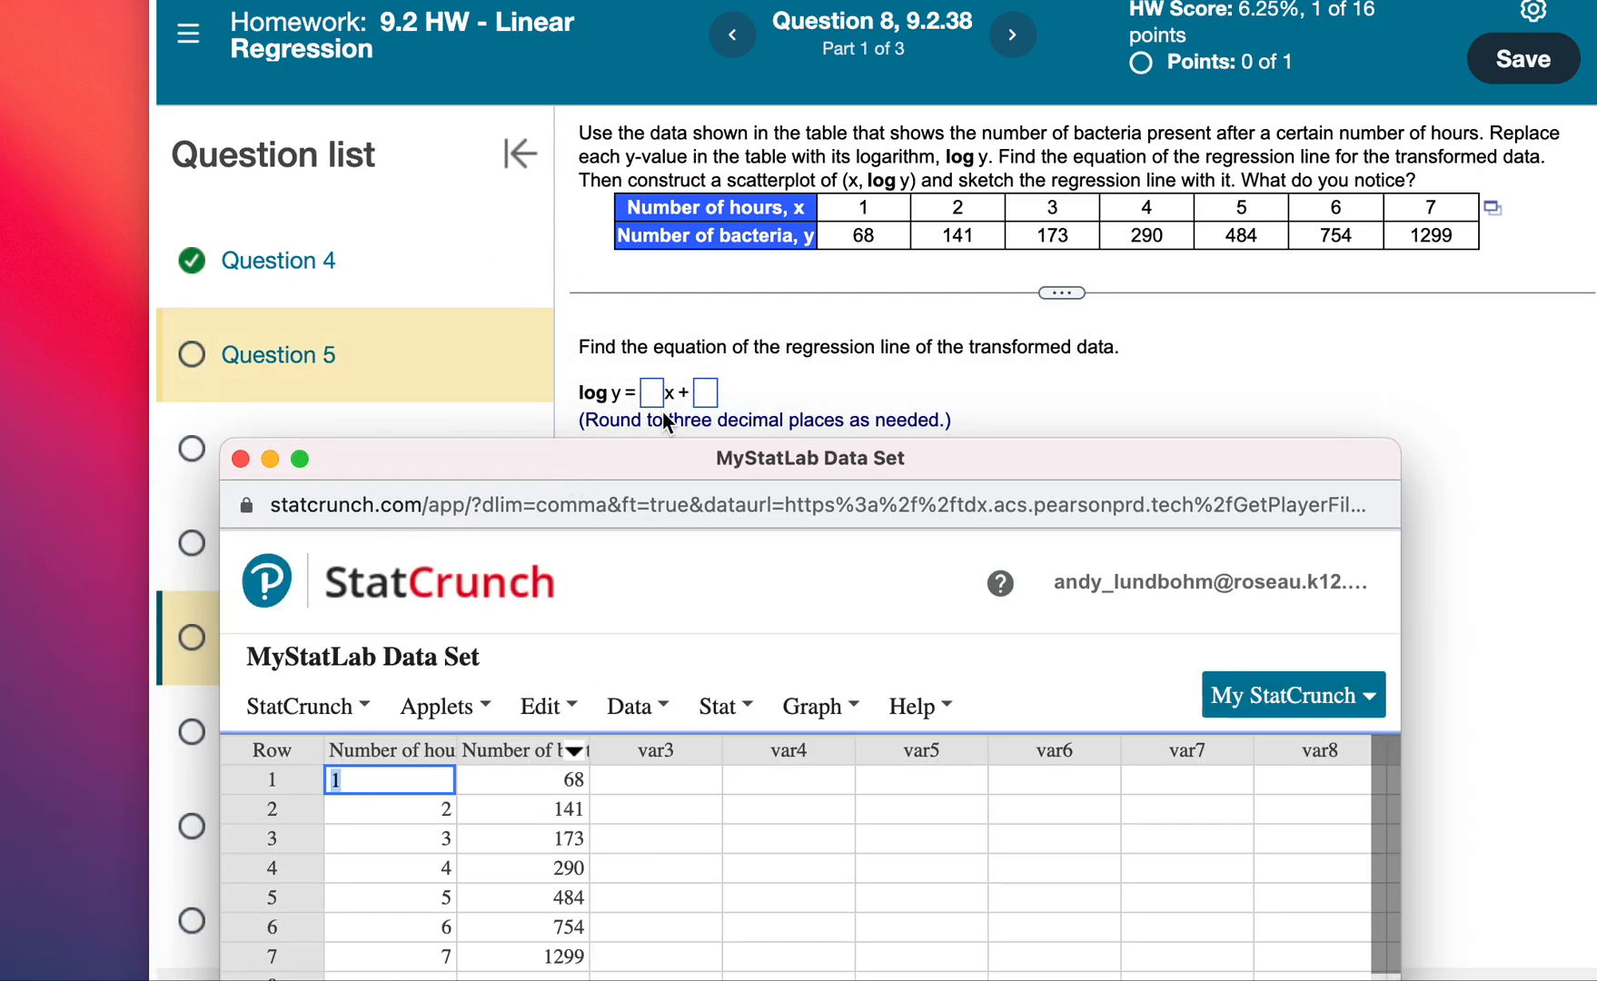
Open the expression builder for computing a new column from the data table.
left_click_drag(707, 467, 705, 71)
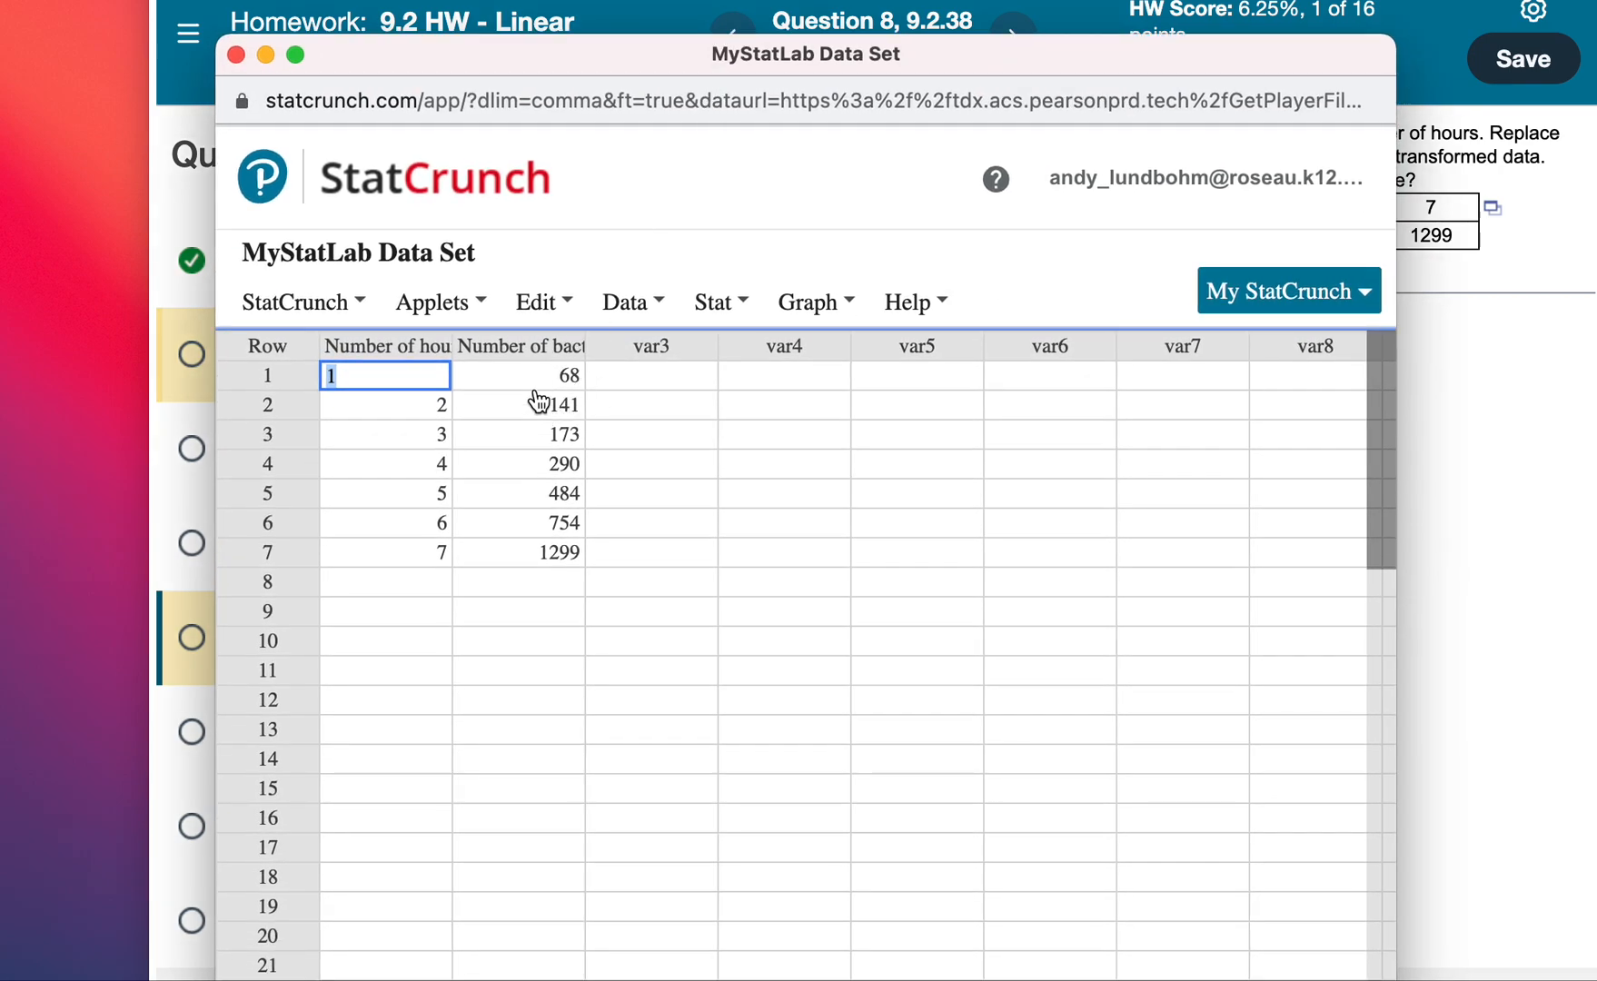
left_click(561, 319)
left_click(622, 309)
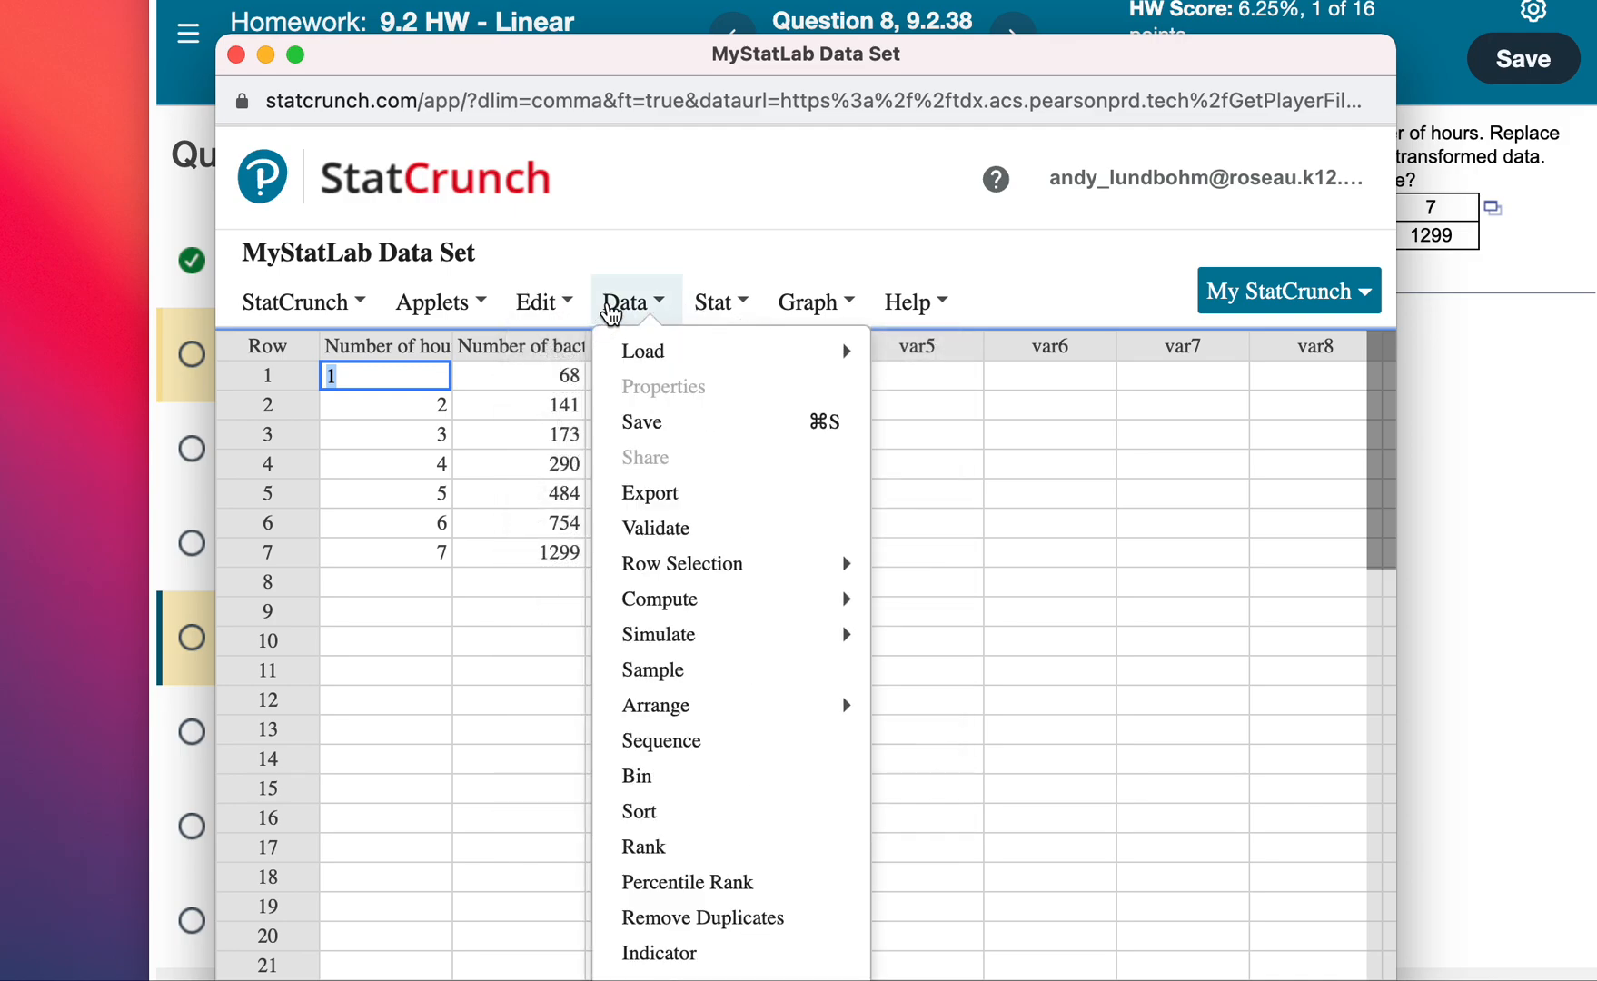
mouse_move(670, 614)
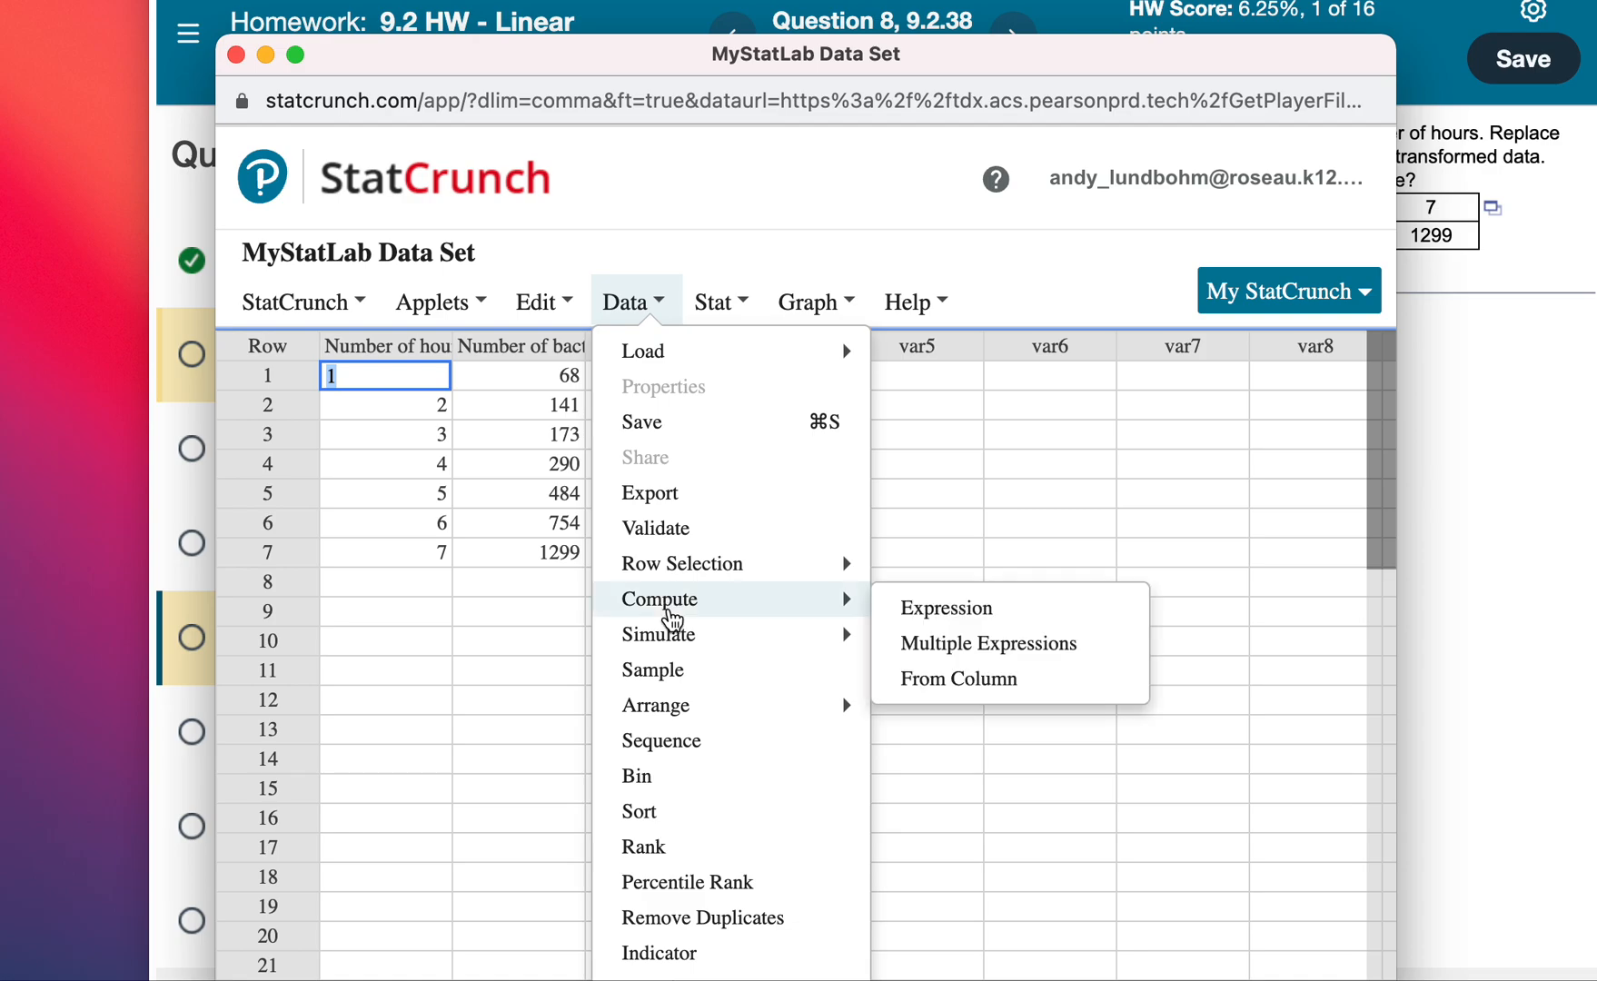
left_click(916, 610)
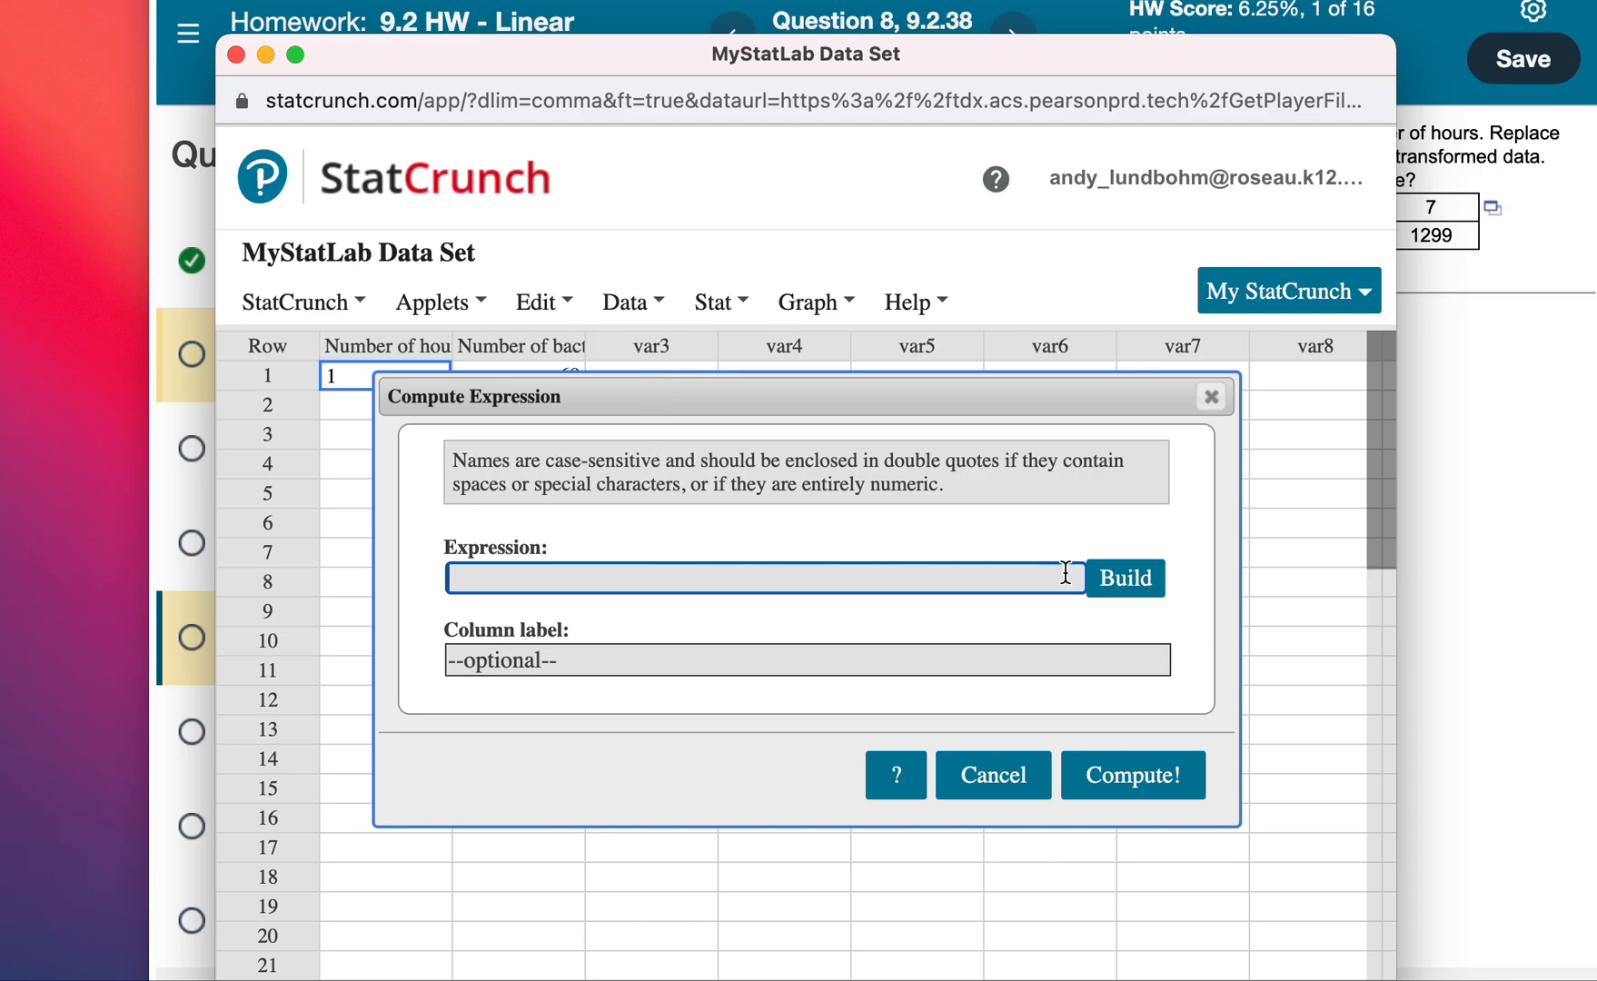
left_click(1113, 586)
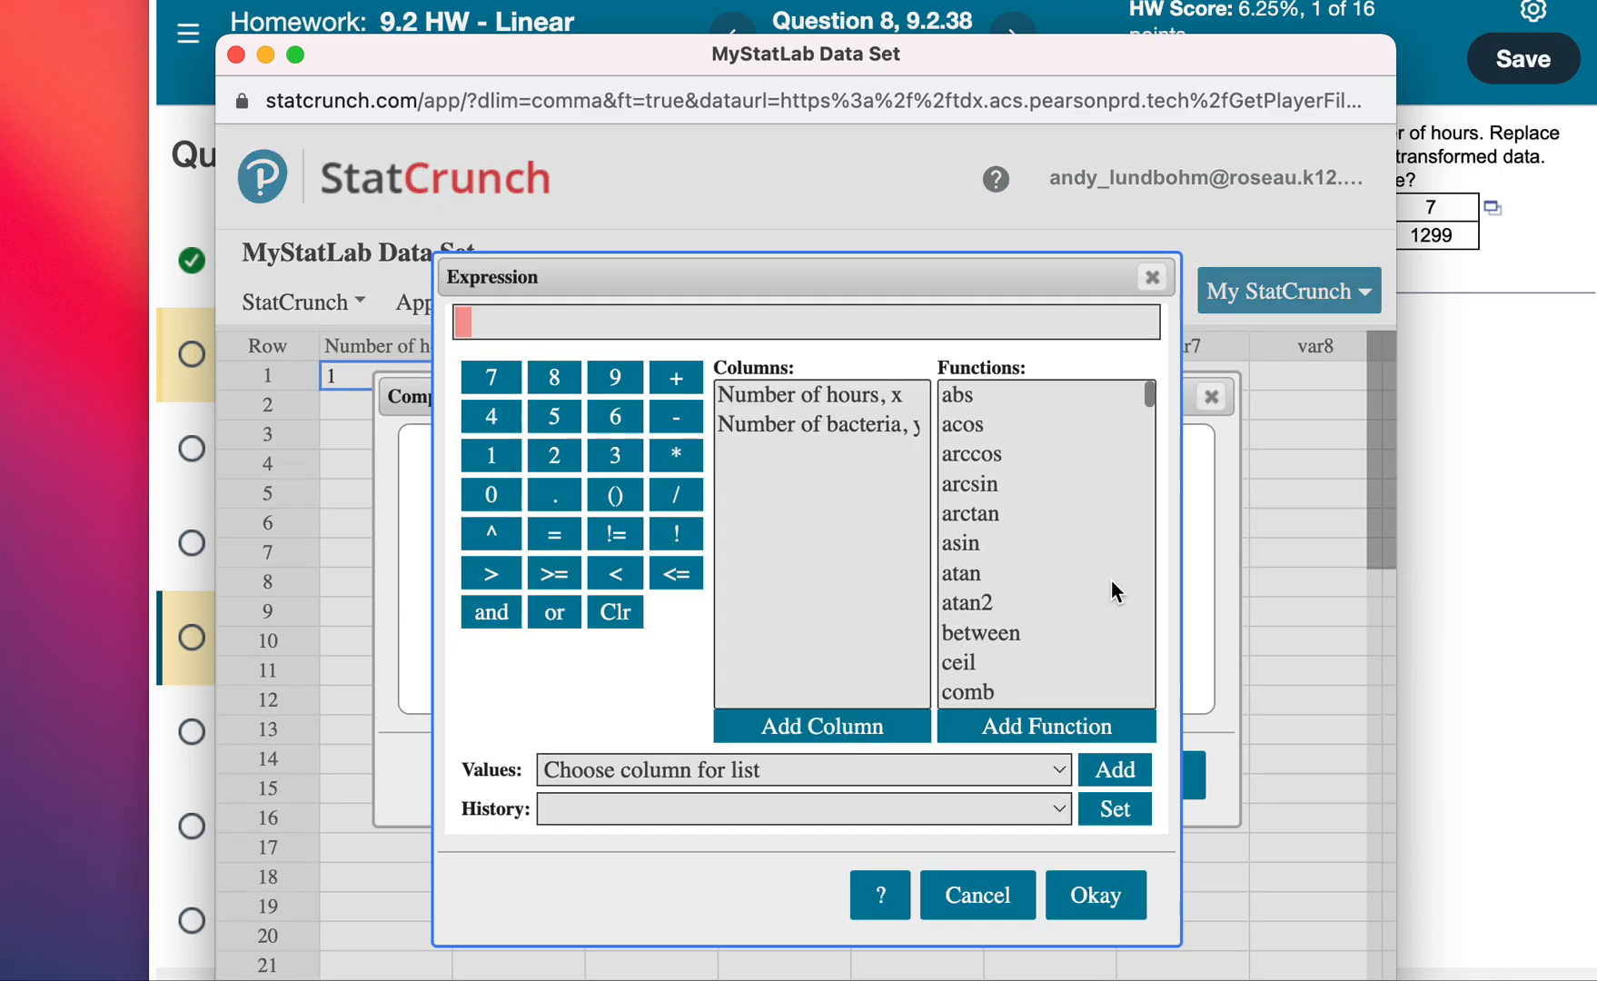
Insert the log10 function into the expression.
scroll(1022, 595, "down", 15)
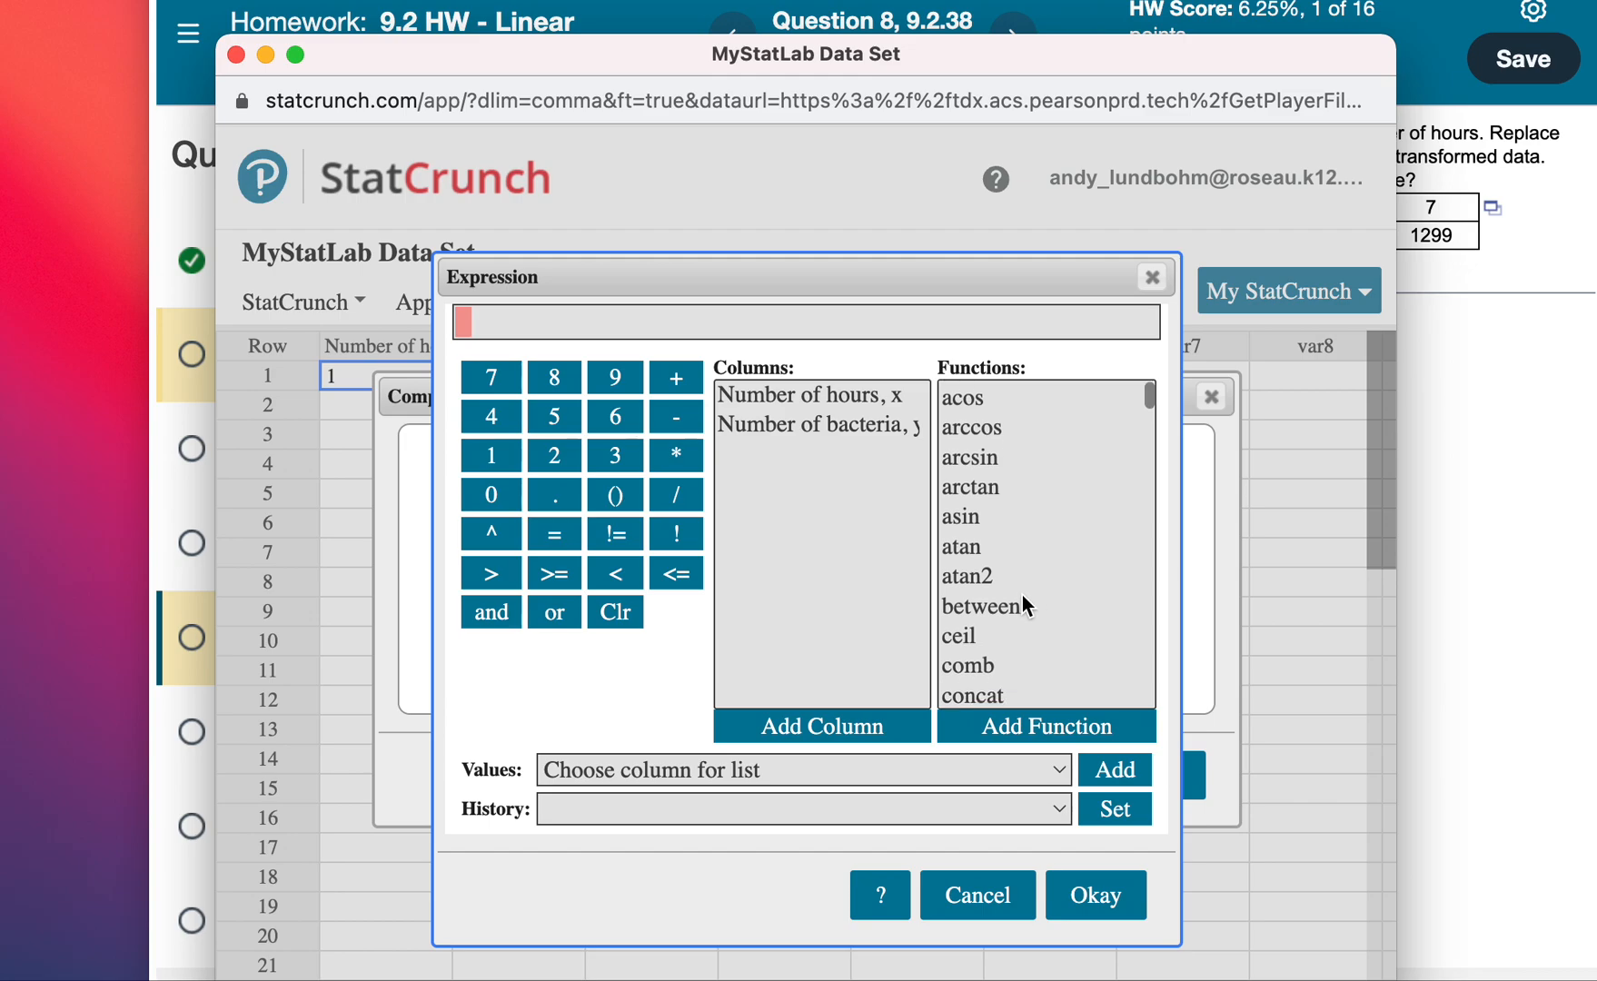
scroll(1021, 595, "down", 3)
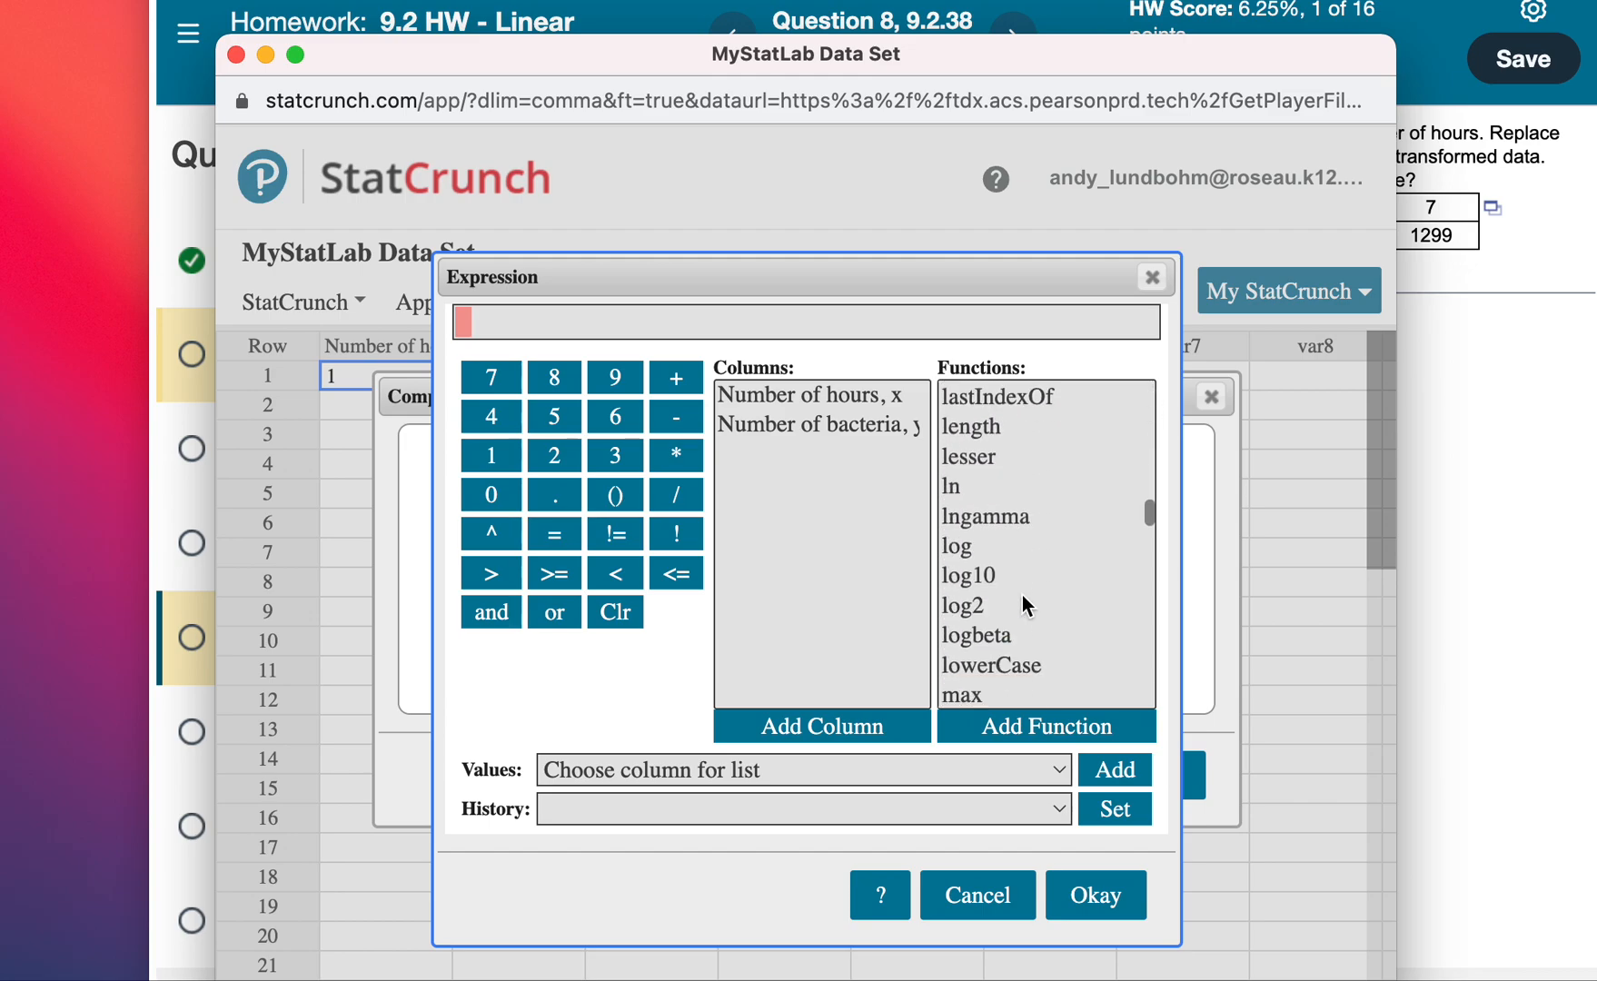
left_click(980, 578)
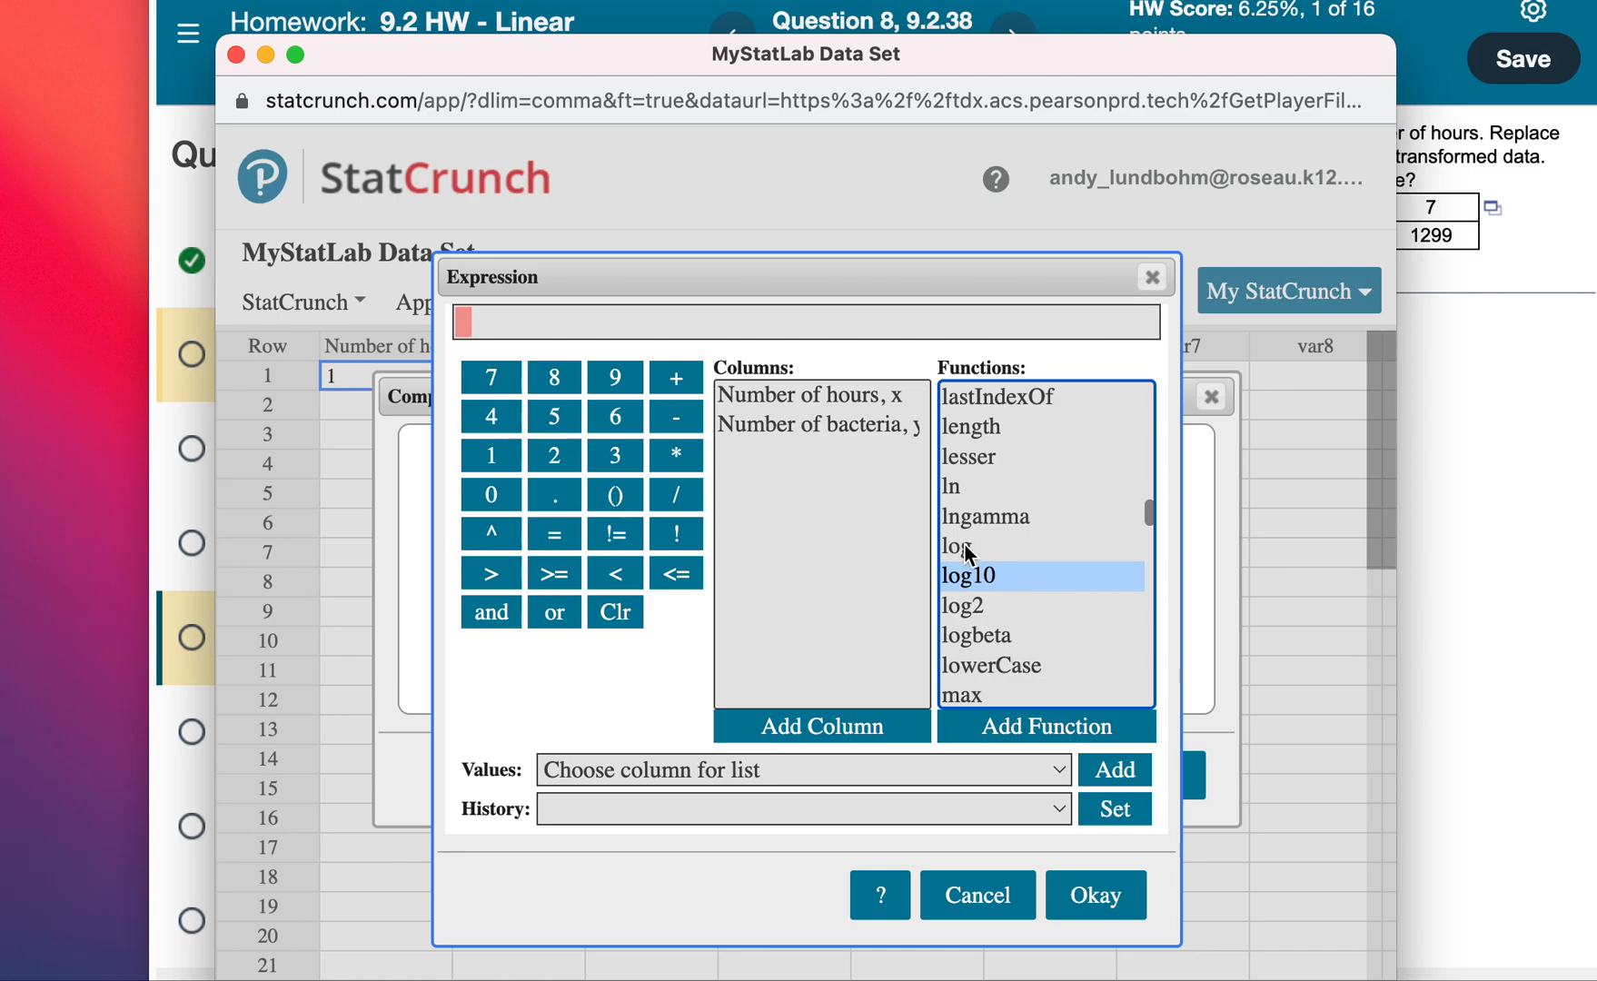
left_click(990, 732)
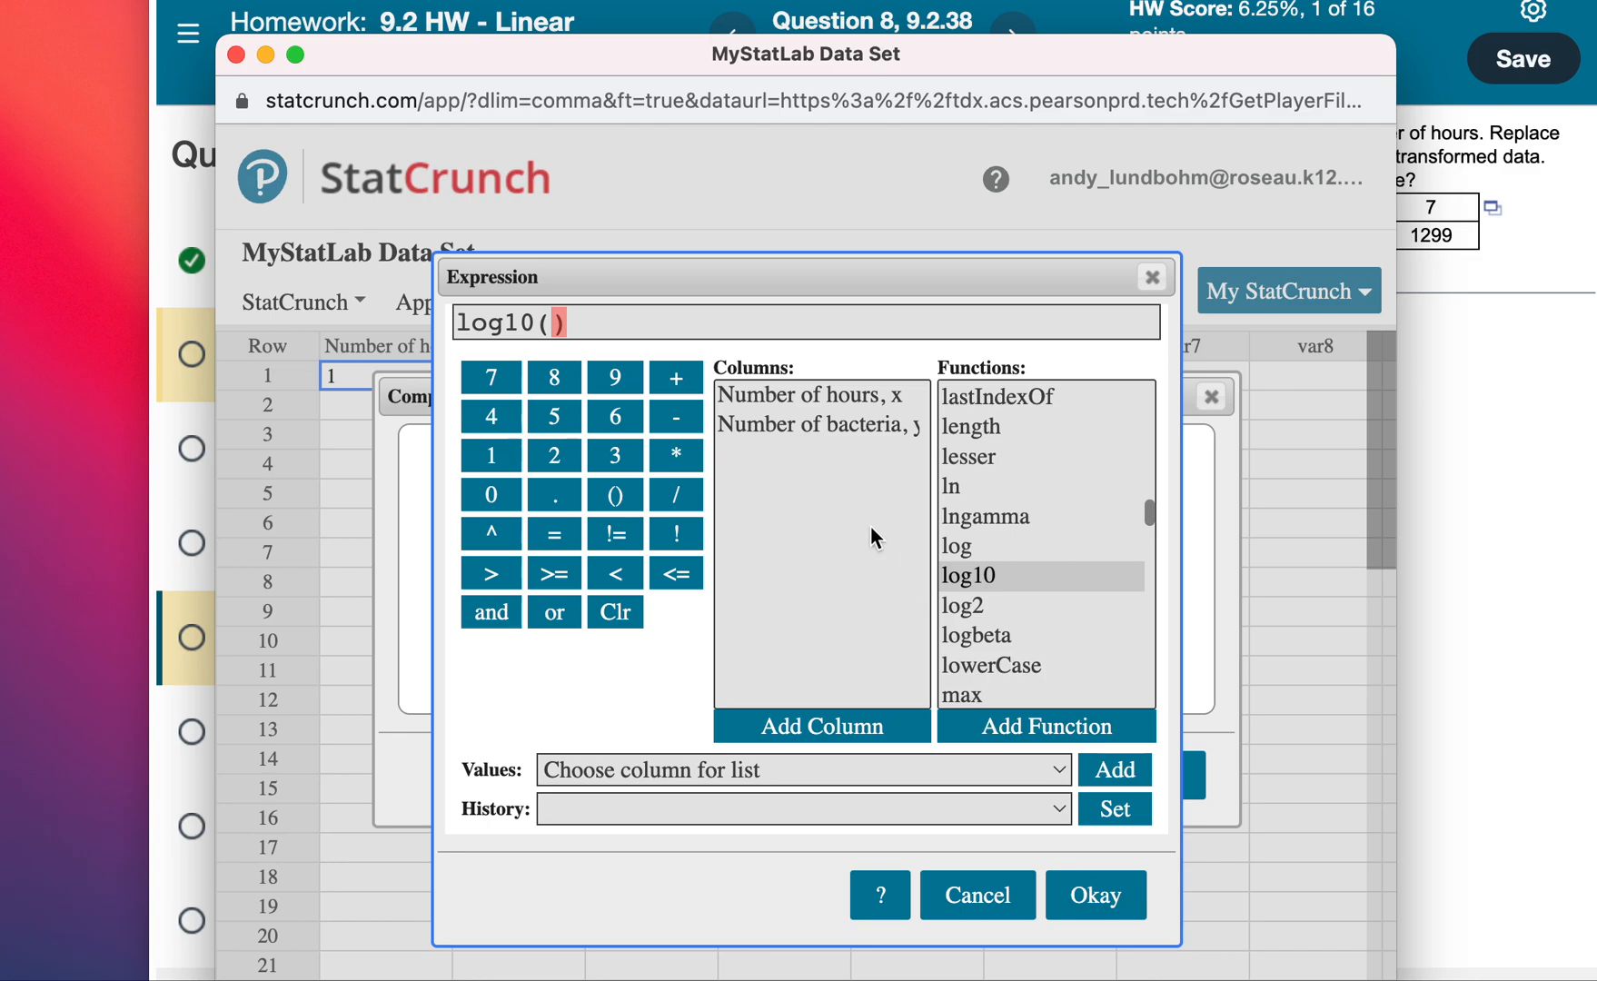
Complete the expression as log10("Number of bacteria, y") and accept it into the Compute Expression dialog.
left_click(767, 425)
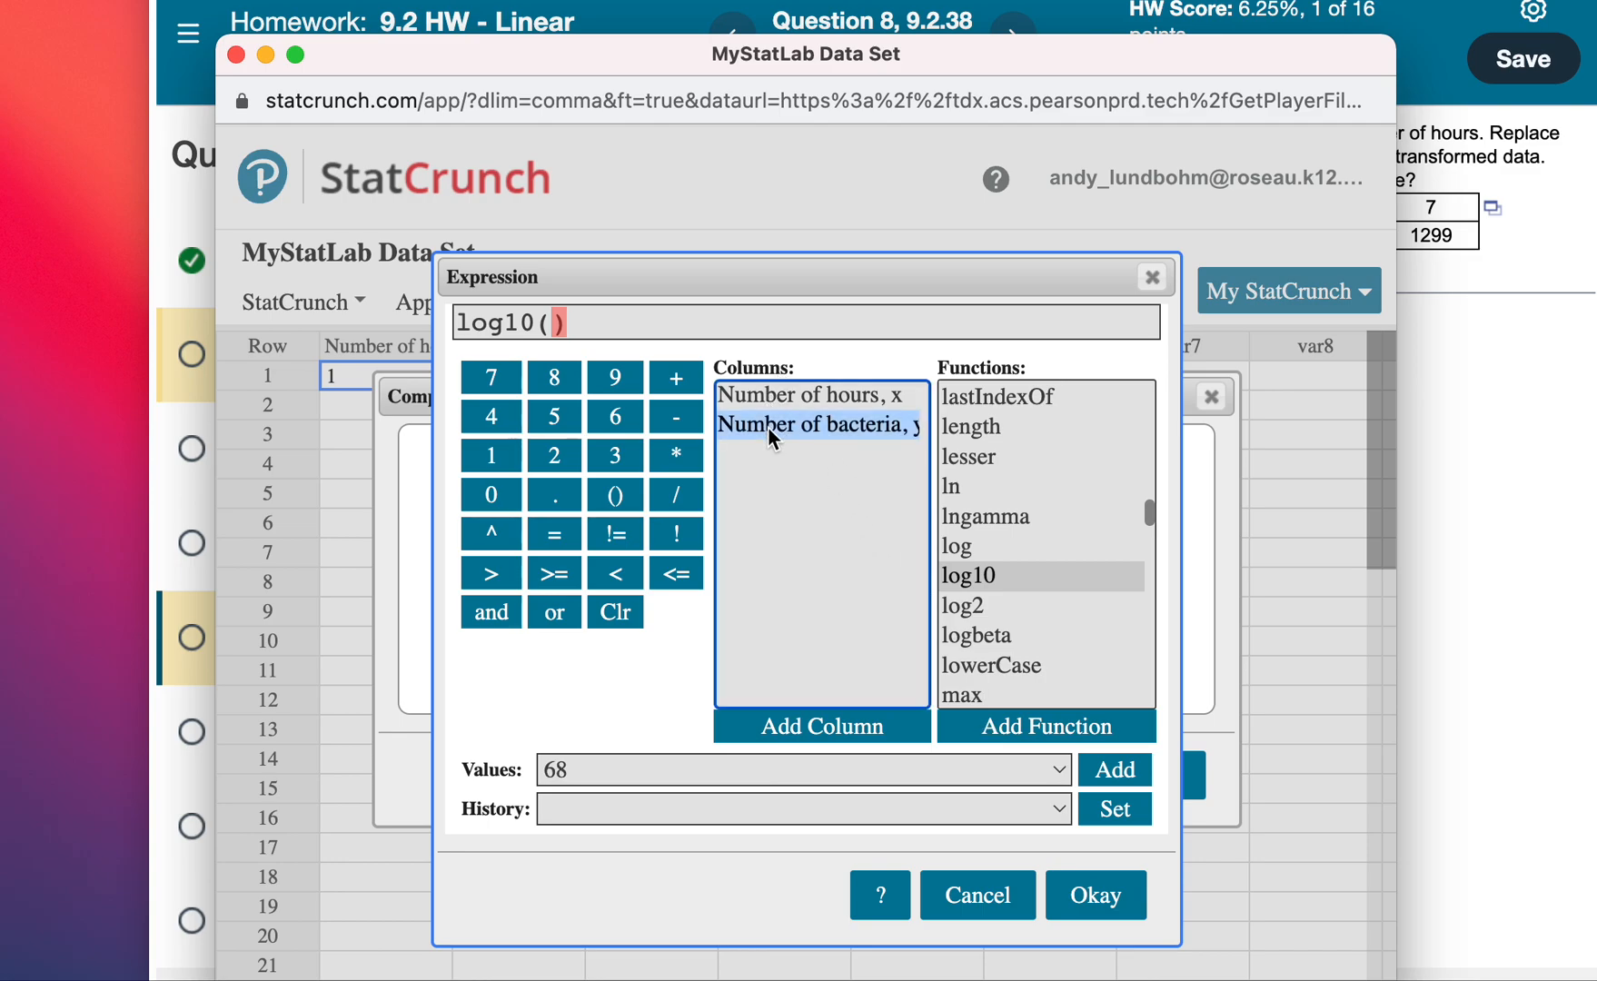
left_click(1486, 366)
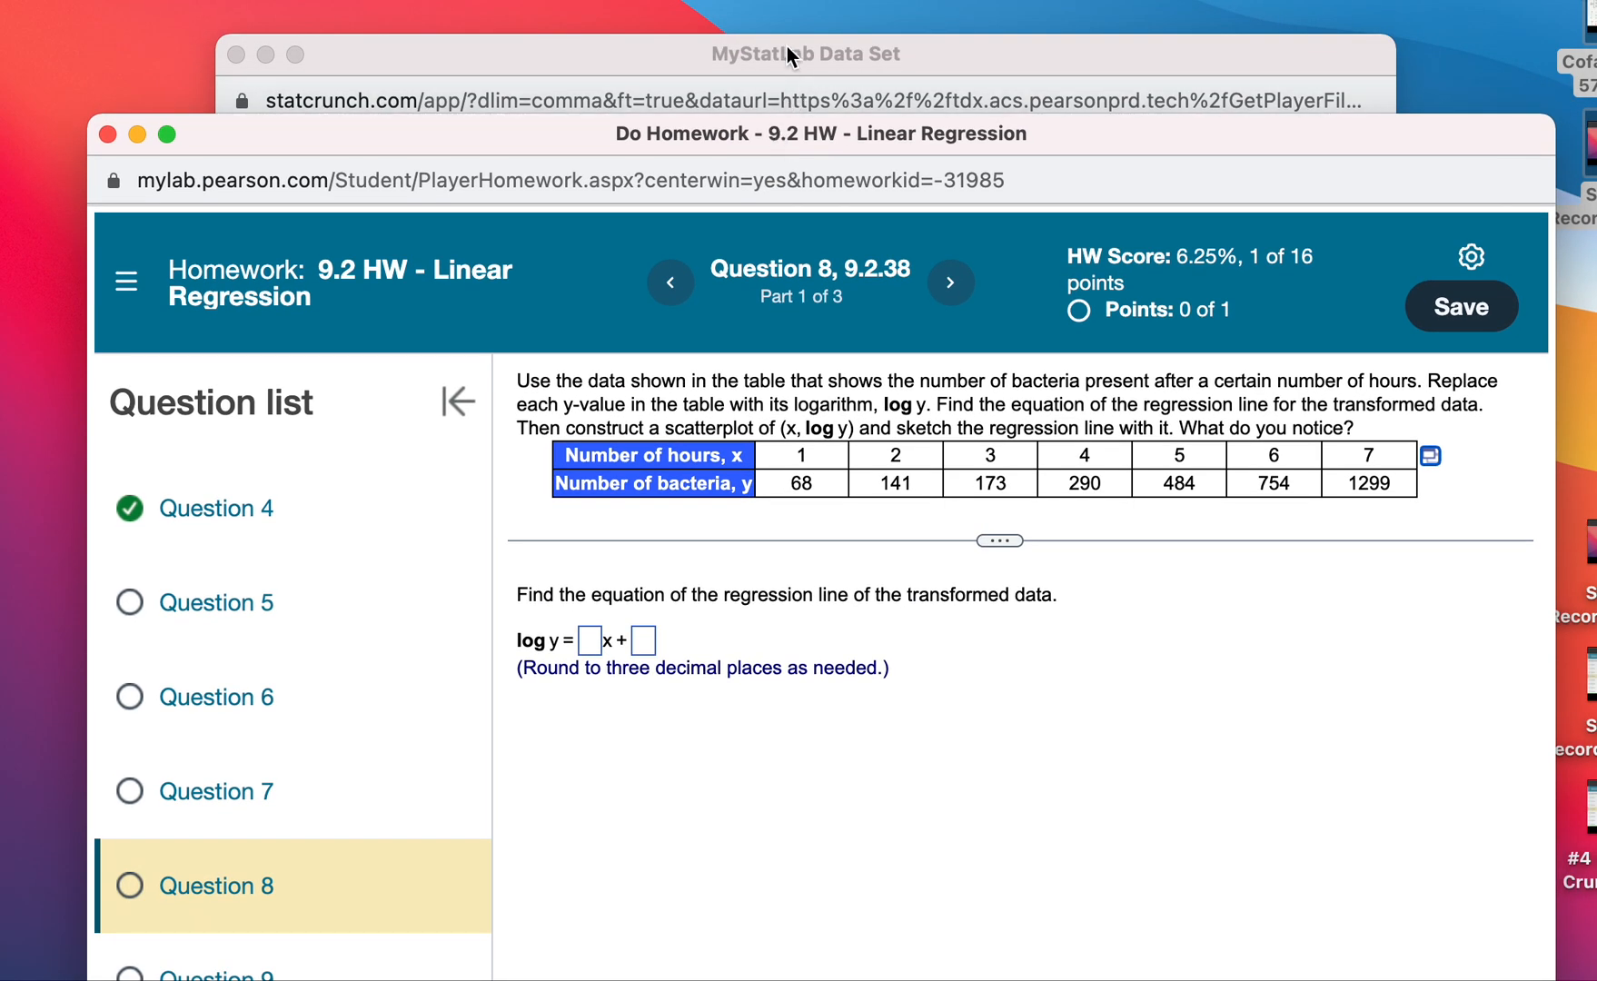
left_click(787, 47)
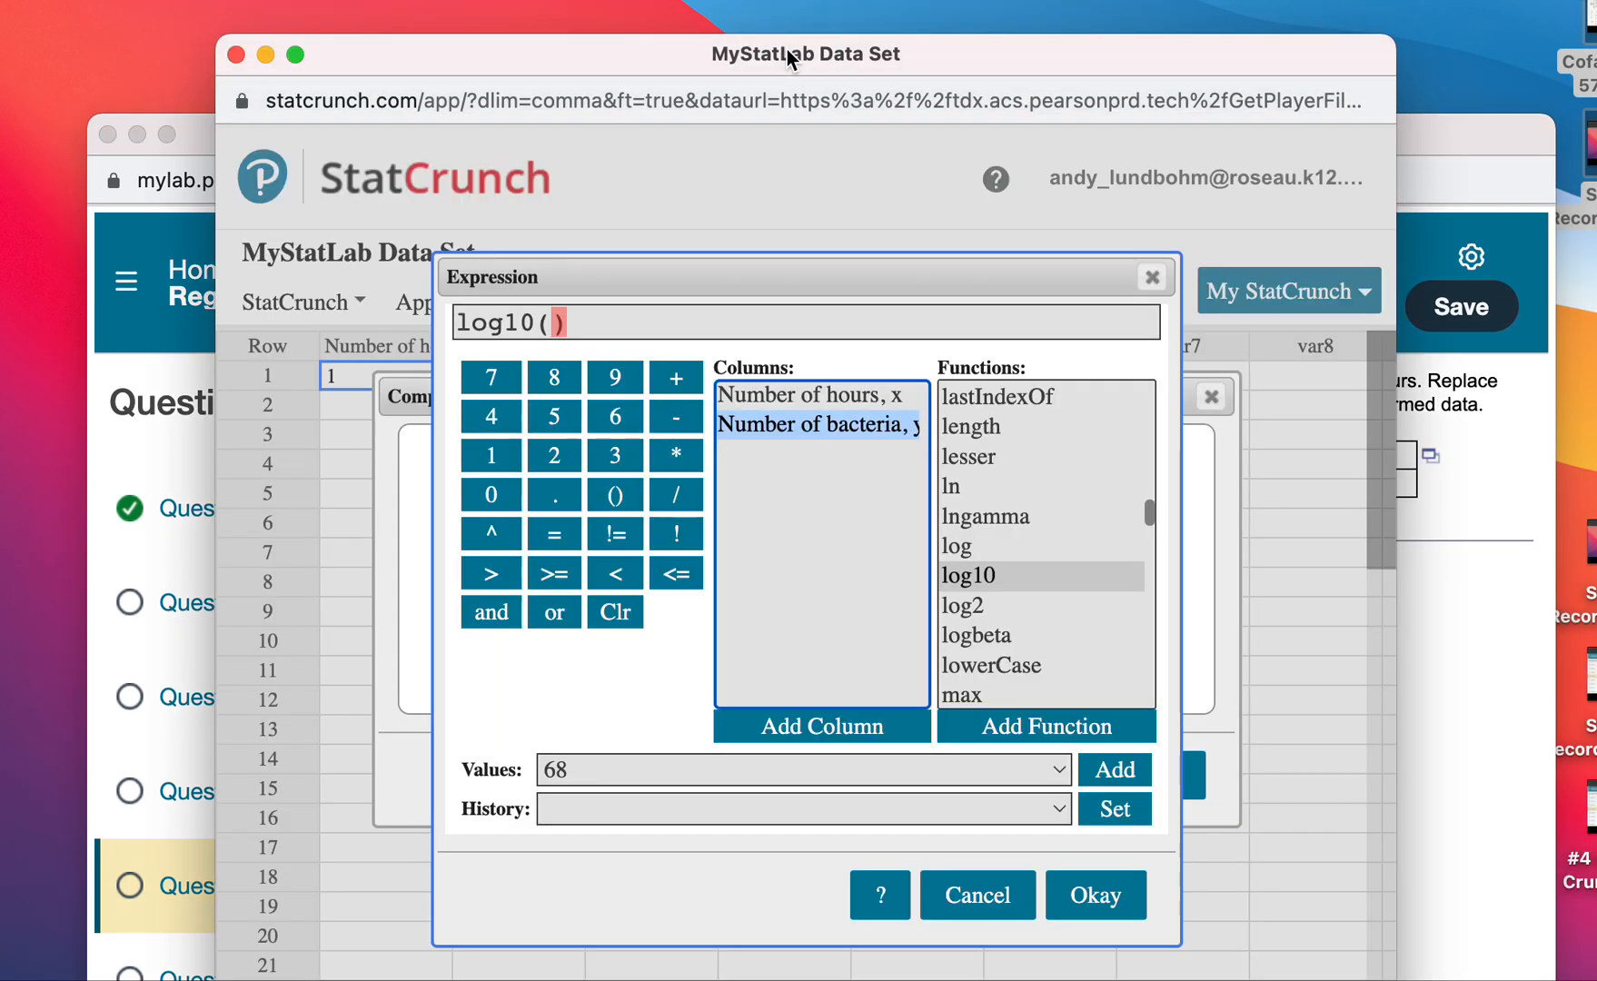
left_click(791, 731)
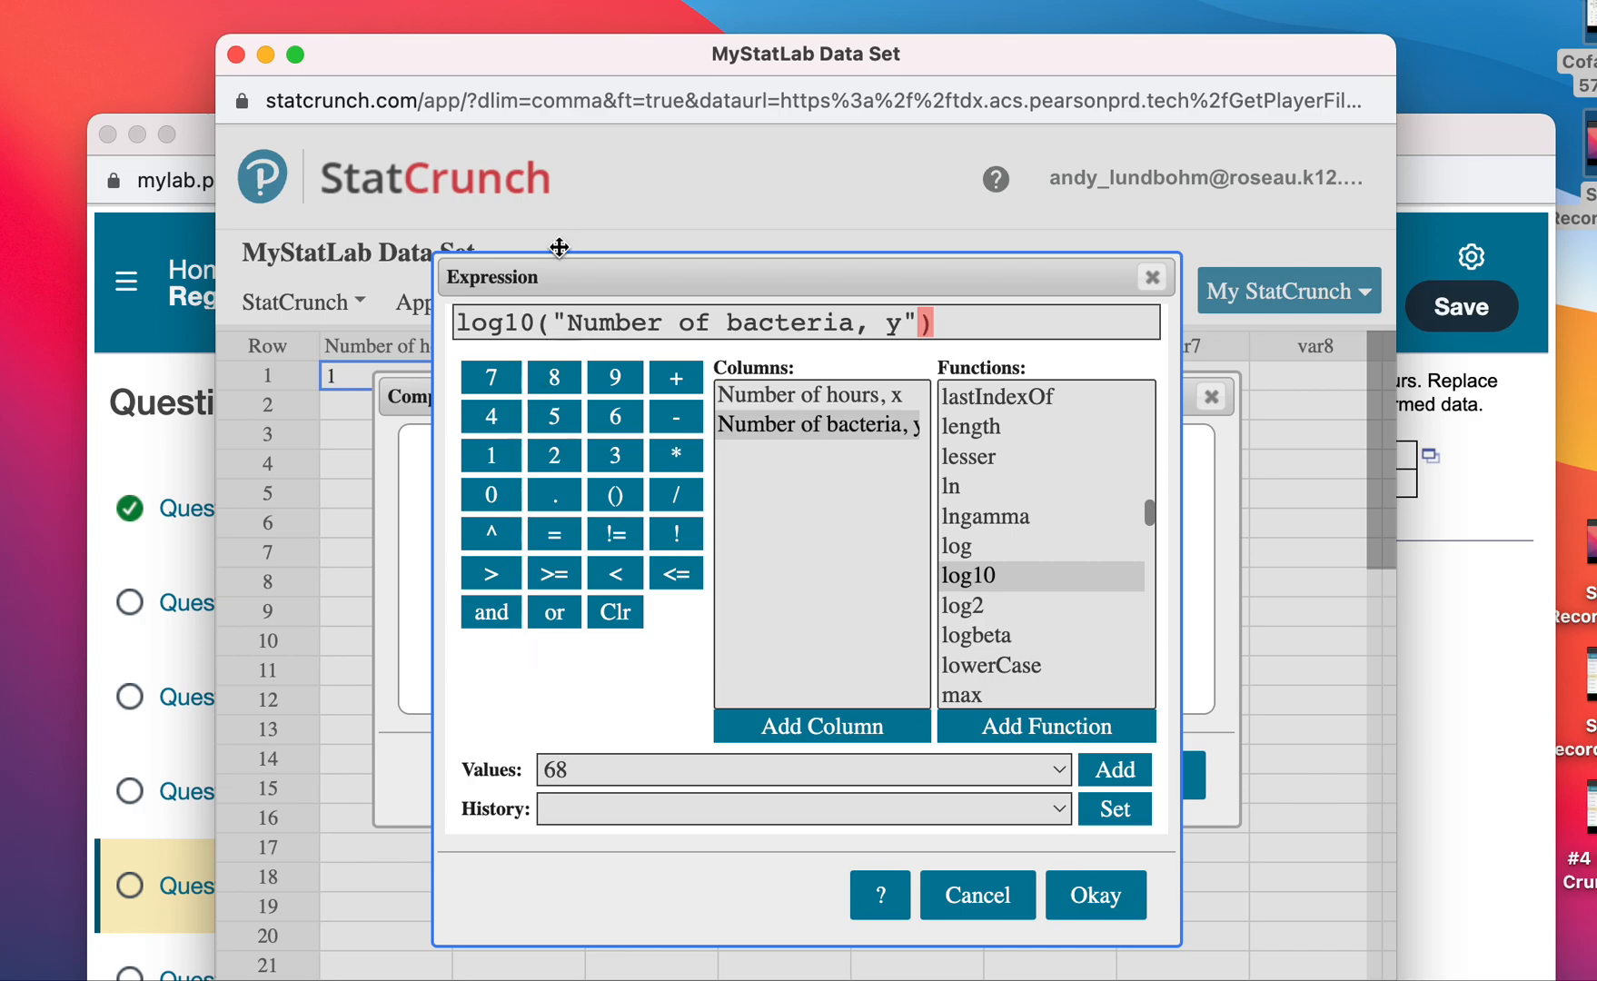
left_click_drag(528, 274, 827, 267)
left_click(502, 416)
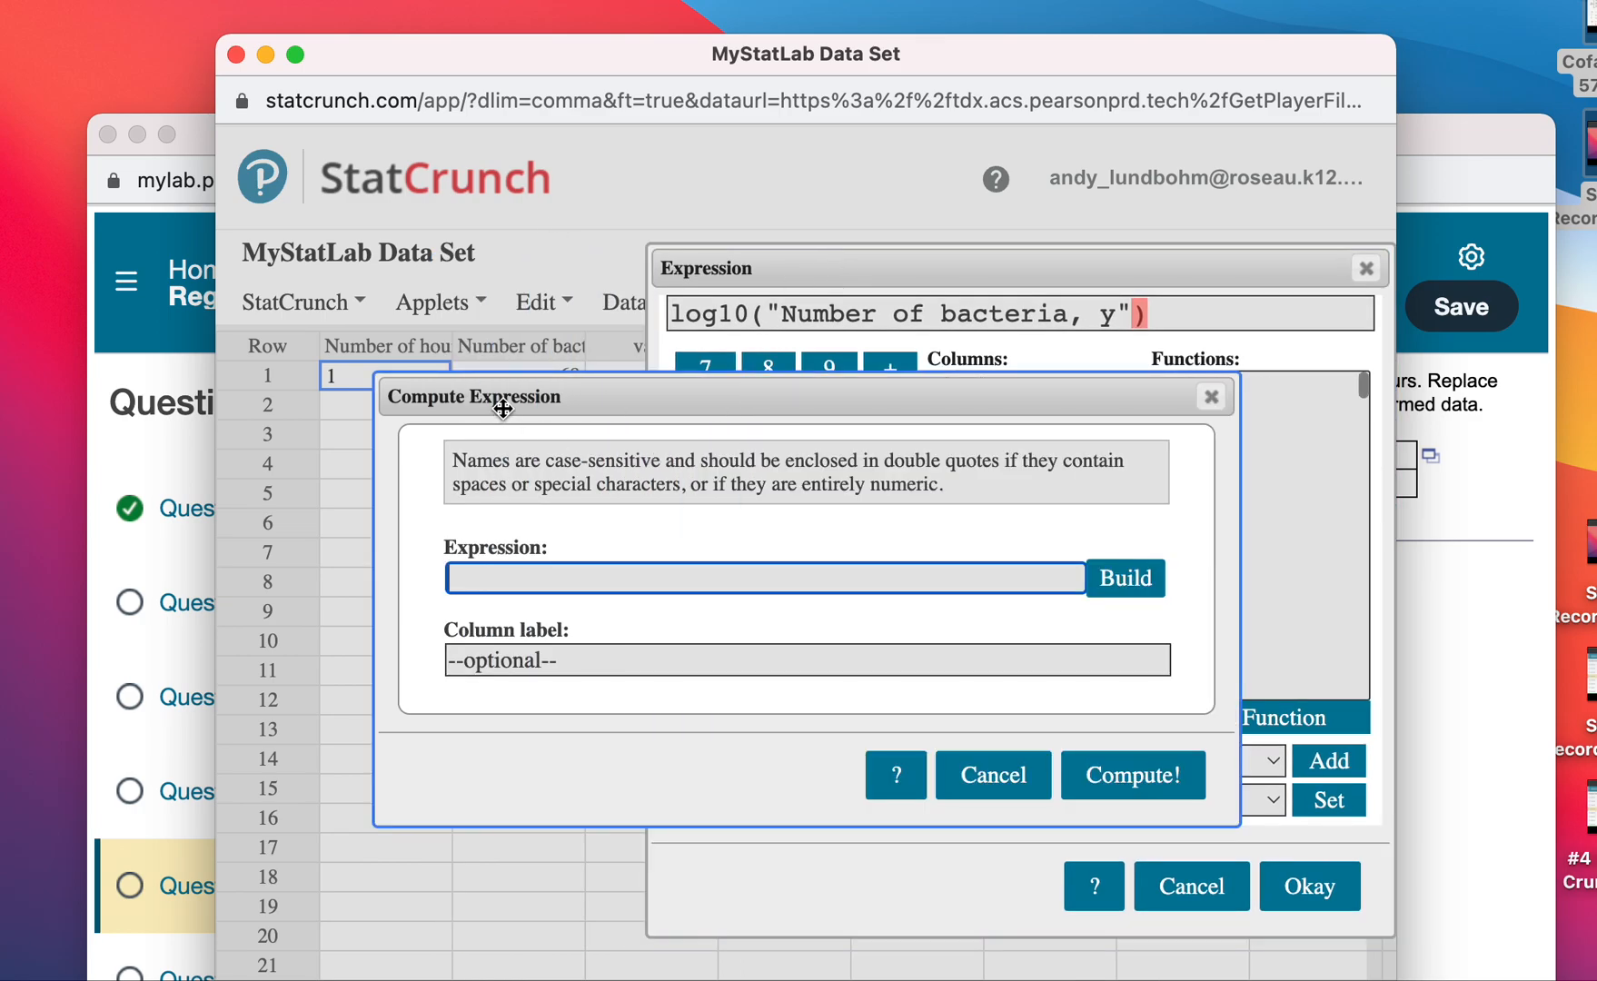
left_click_drag(502, 416, 502, 586)
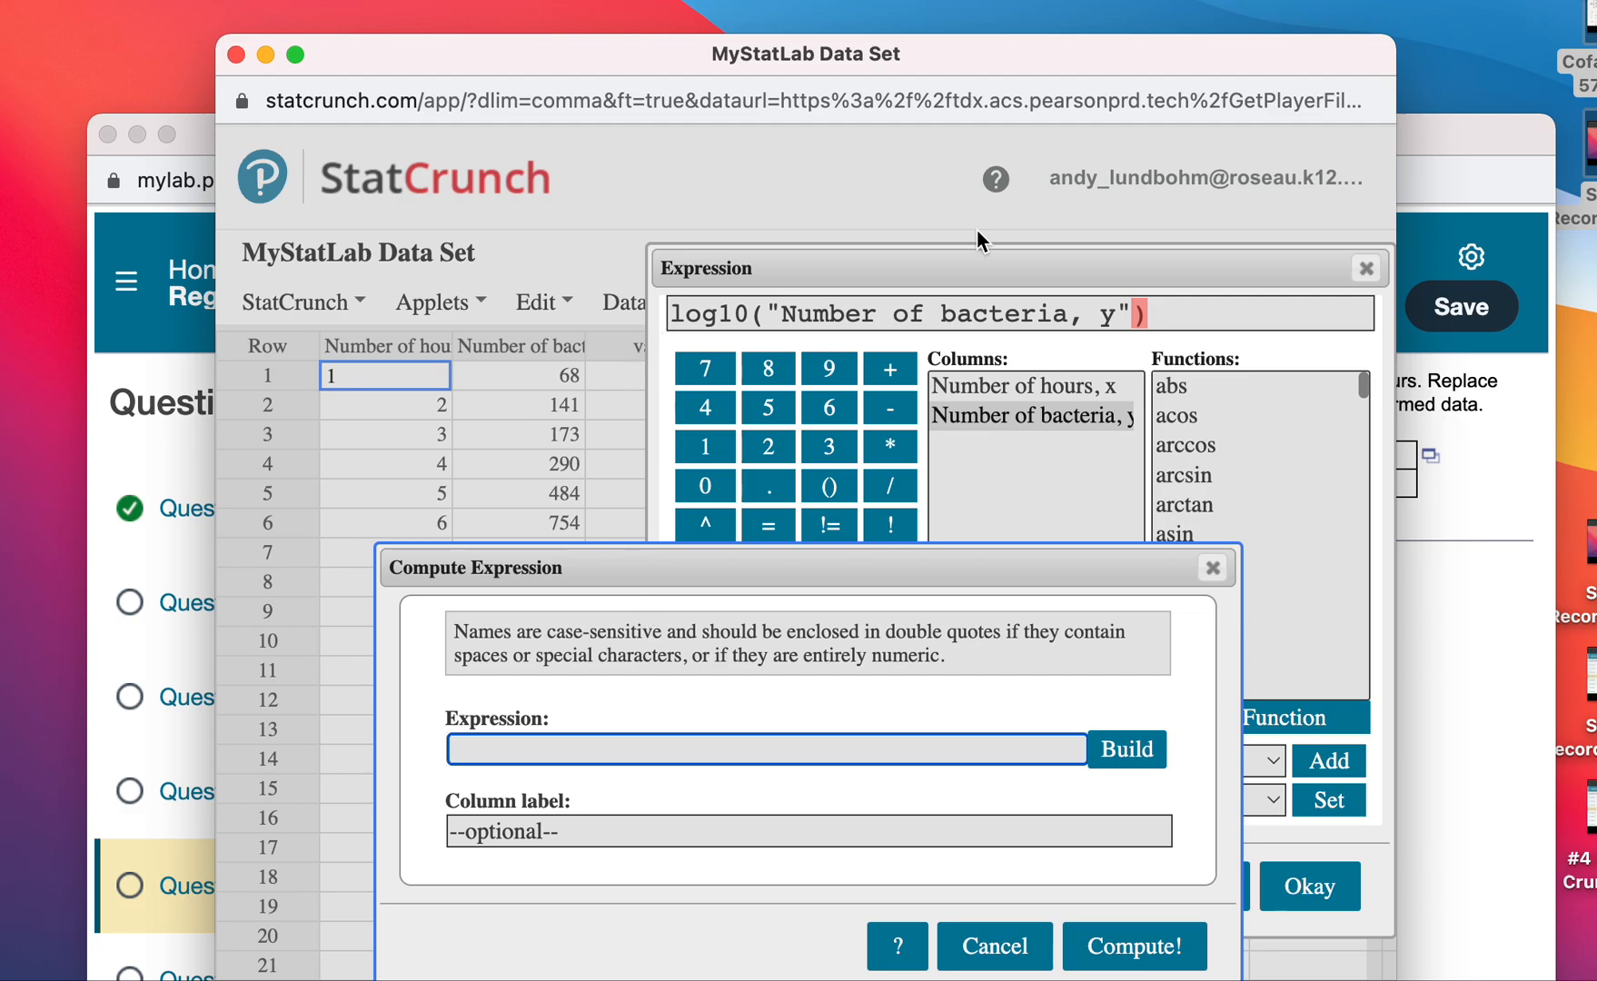
left_click(967, 287)
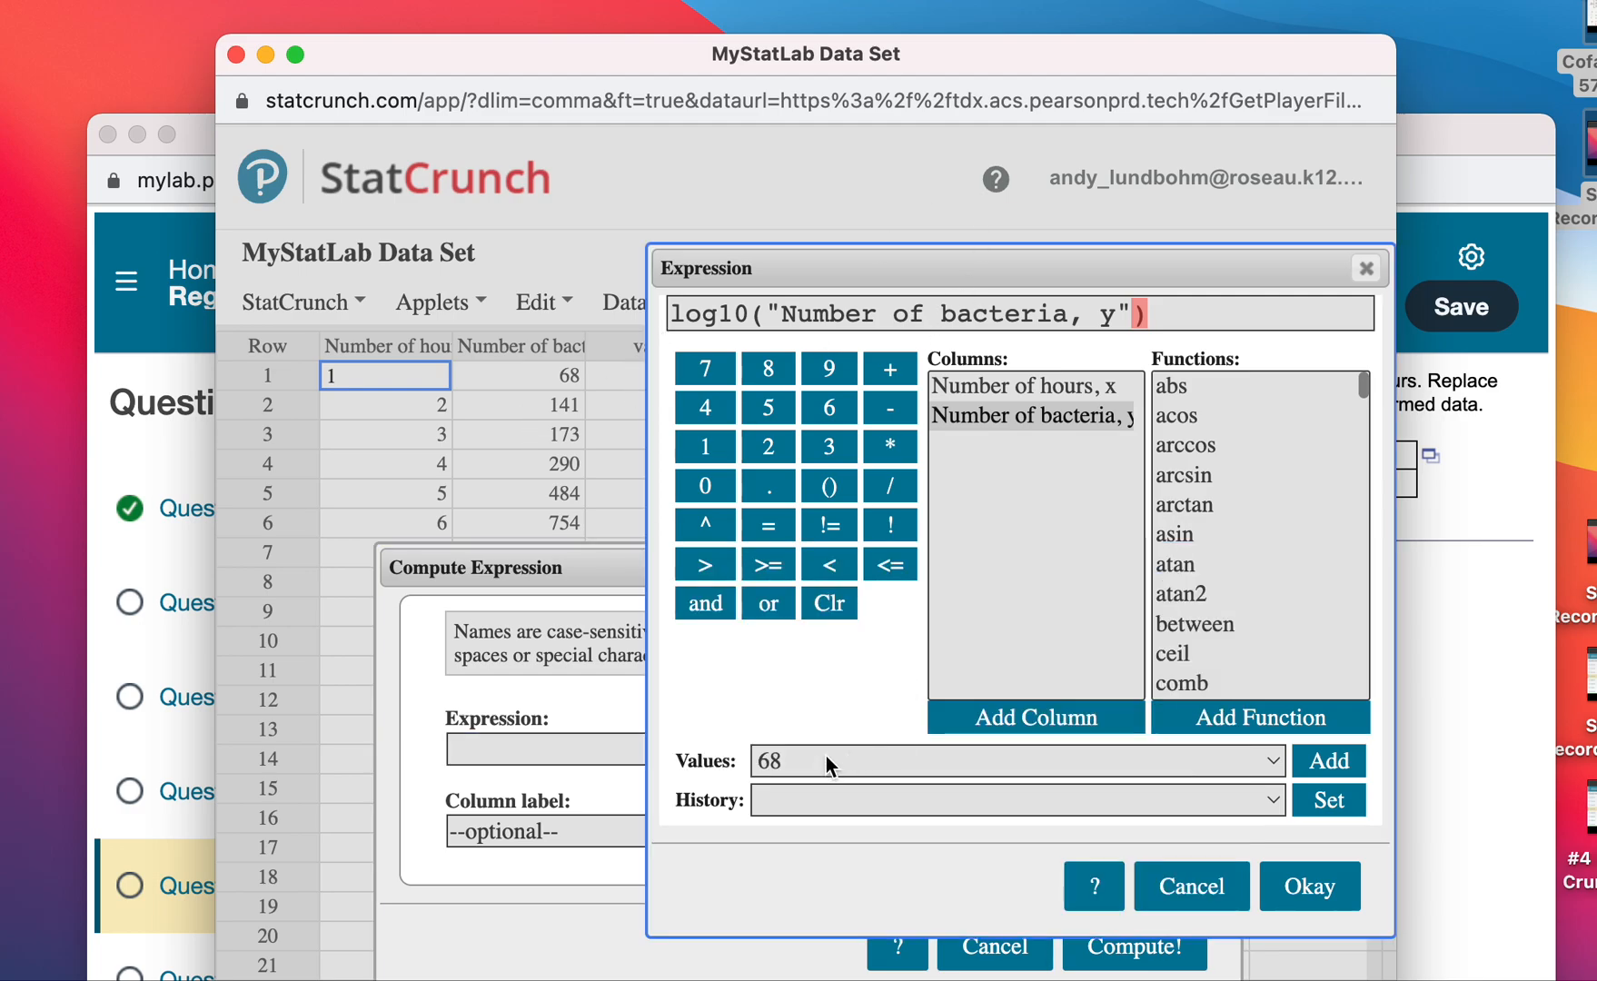
left_click(1314, 896)
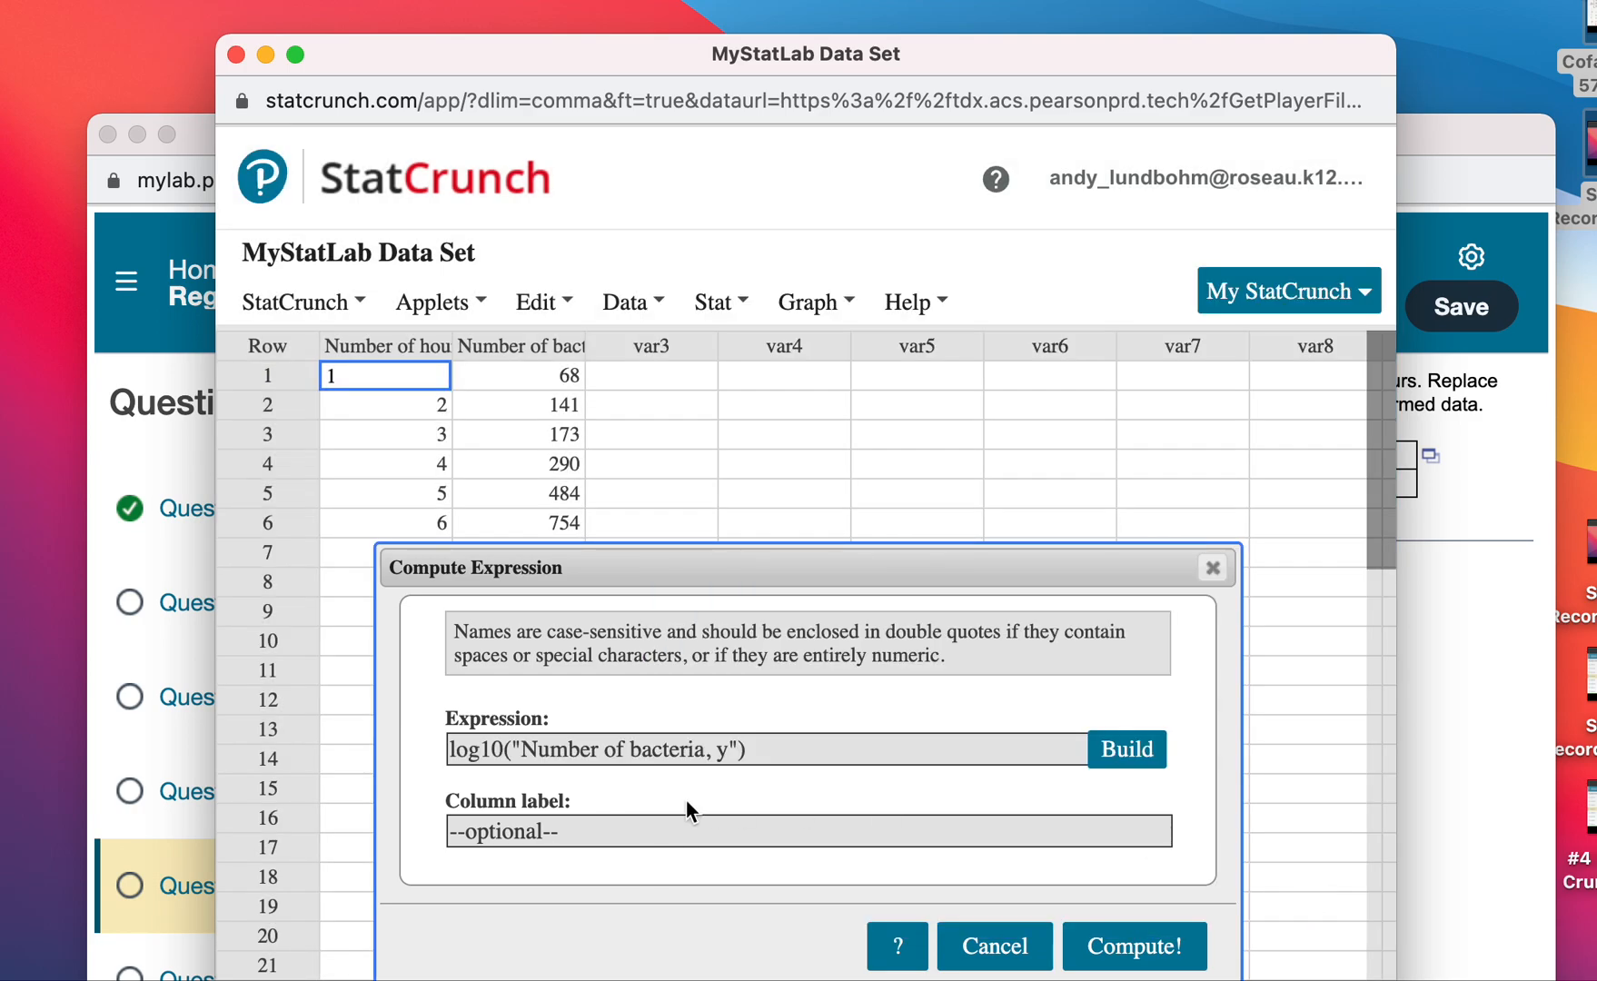
Label the new column Log10(y) and compute it, then dismiss the confirmation.
left_click(578, 832)
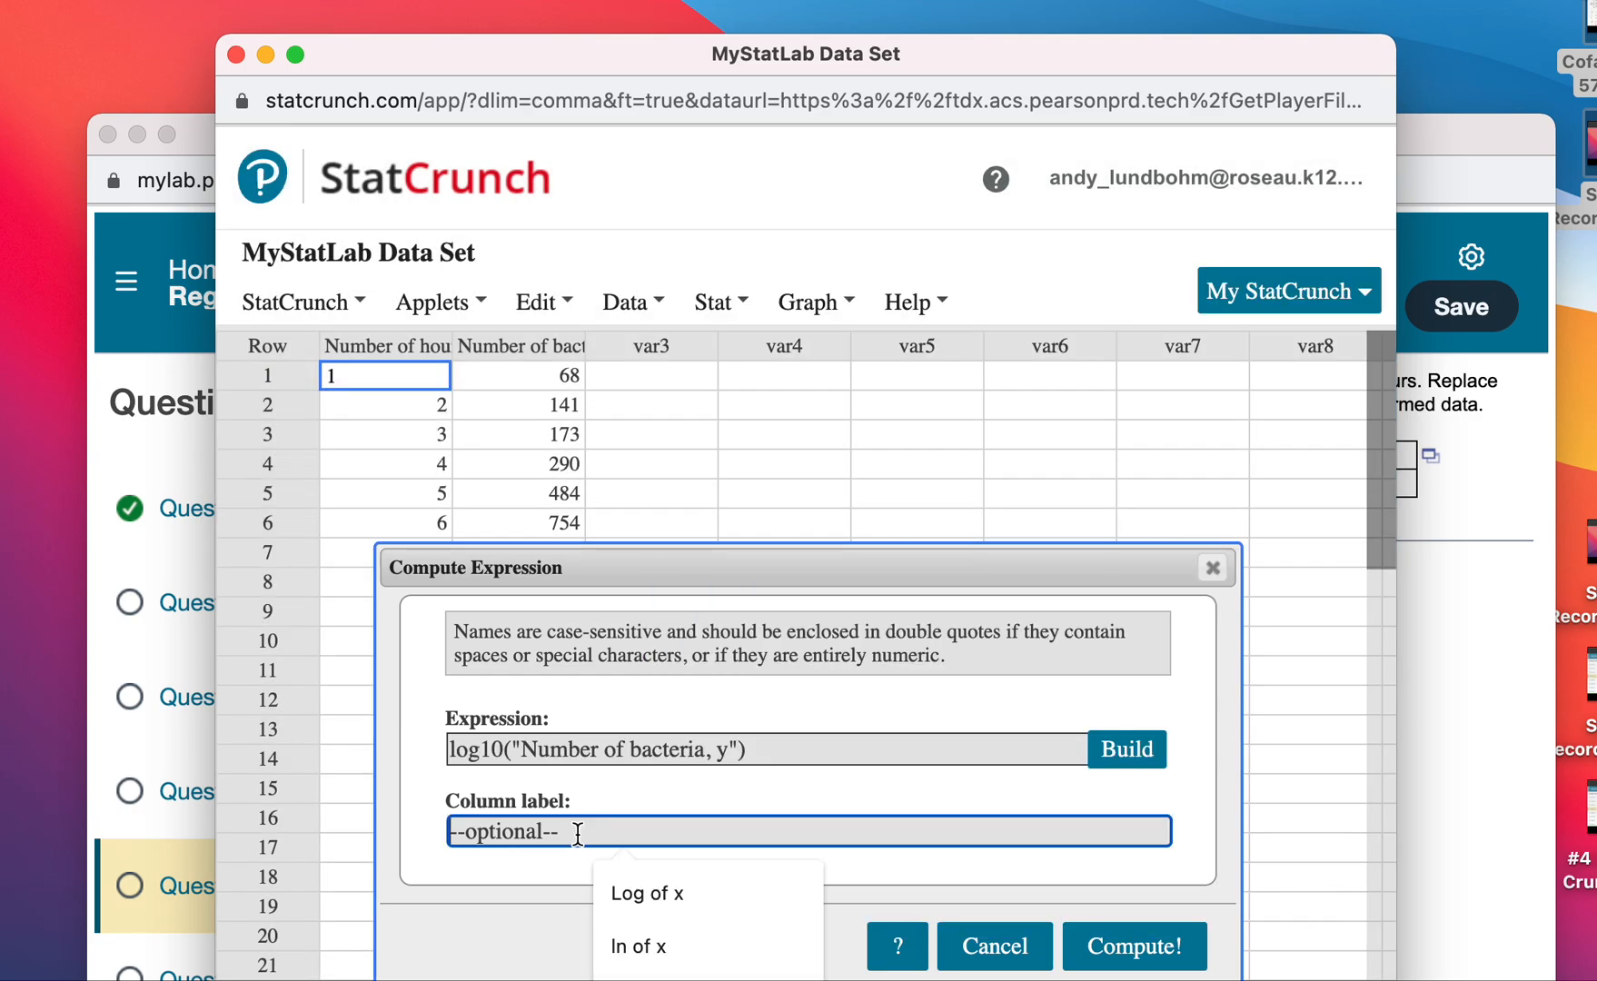
left_click_drag(733, 559, 739, 339)
left_click(573, 607)
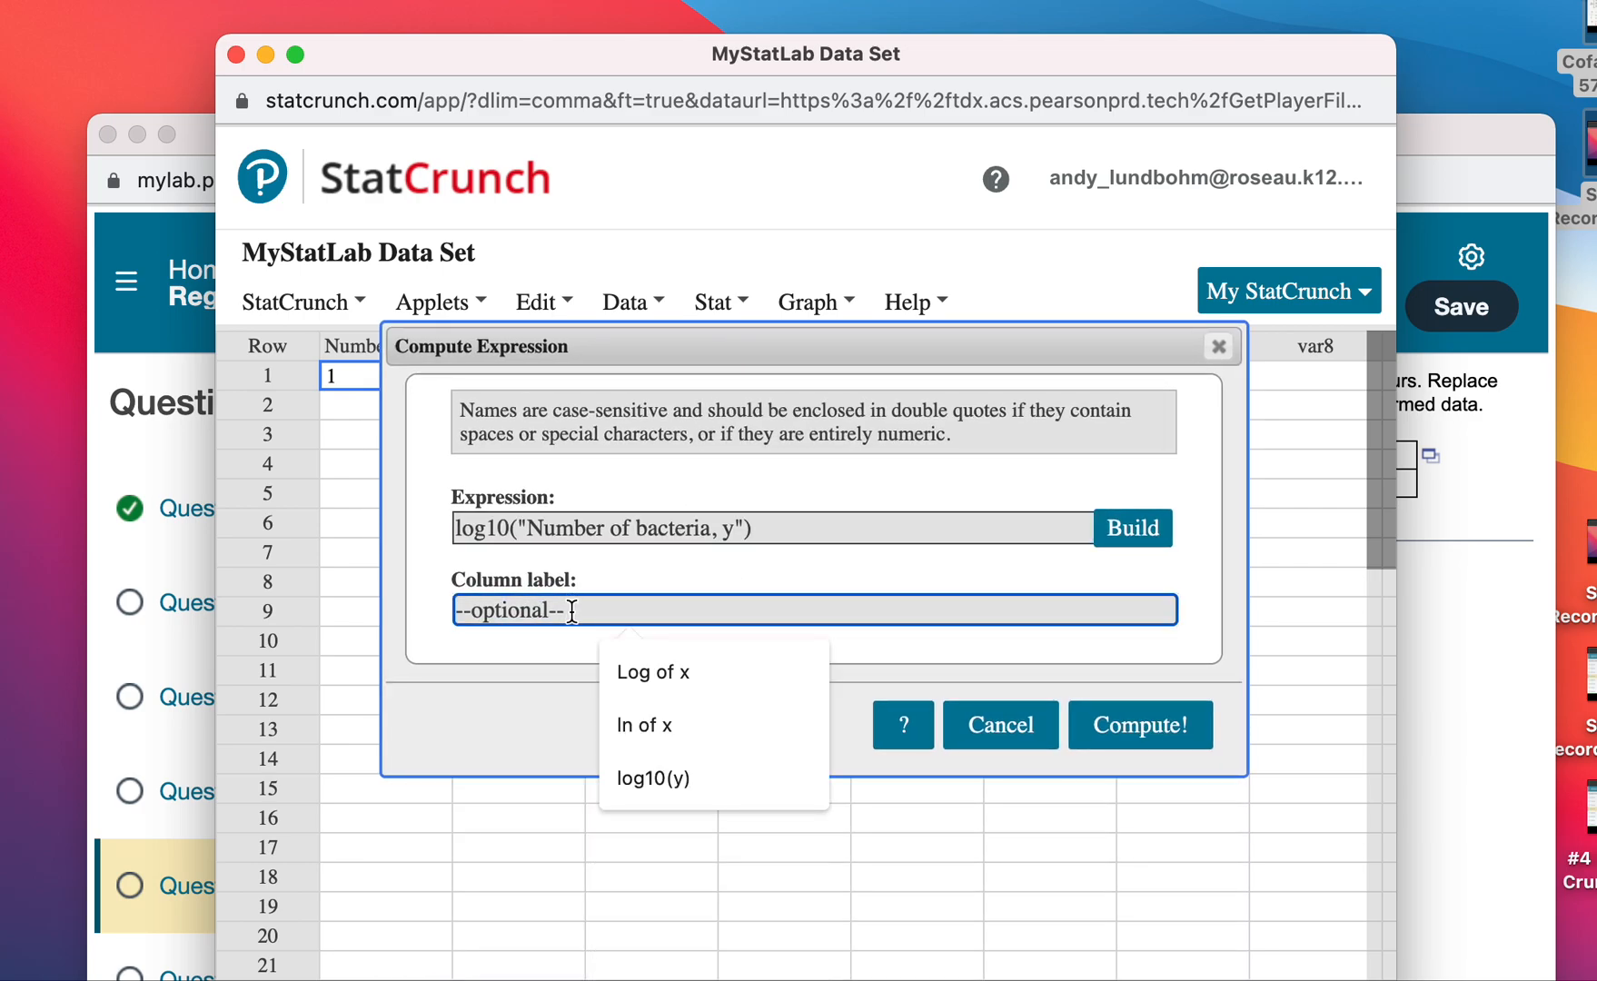
type("Log")
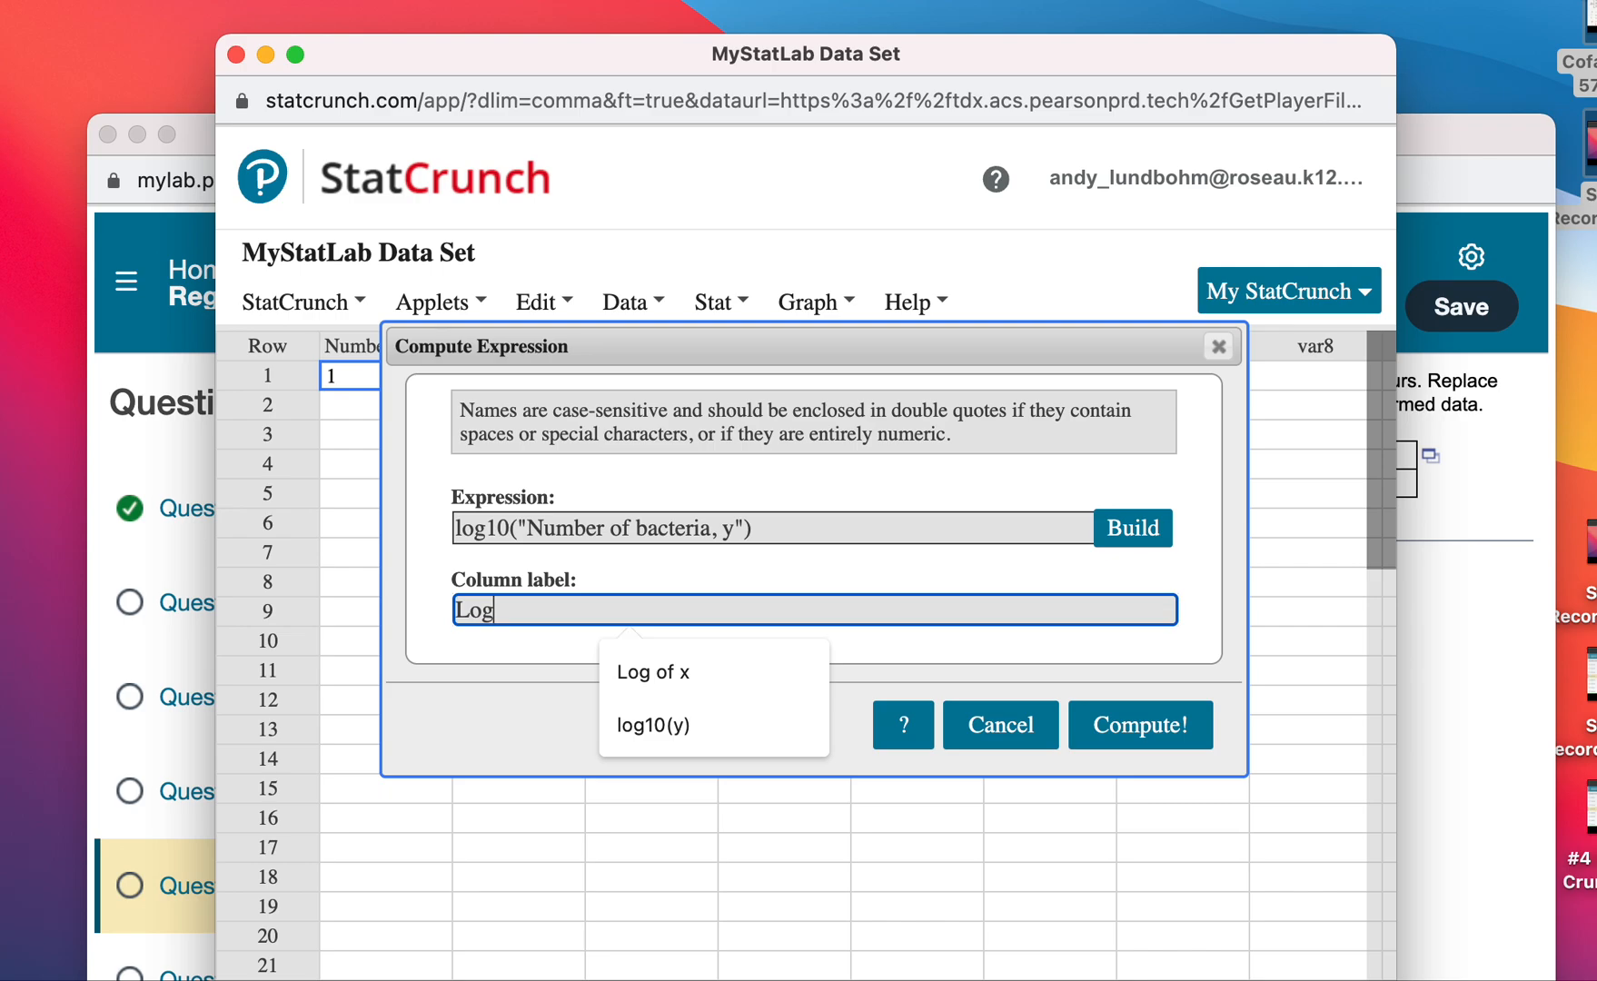
type("10(y")
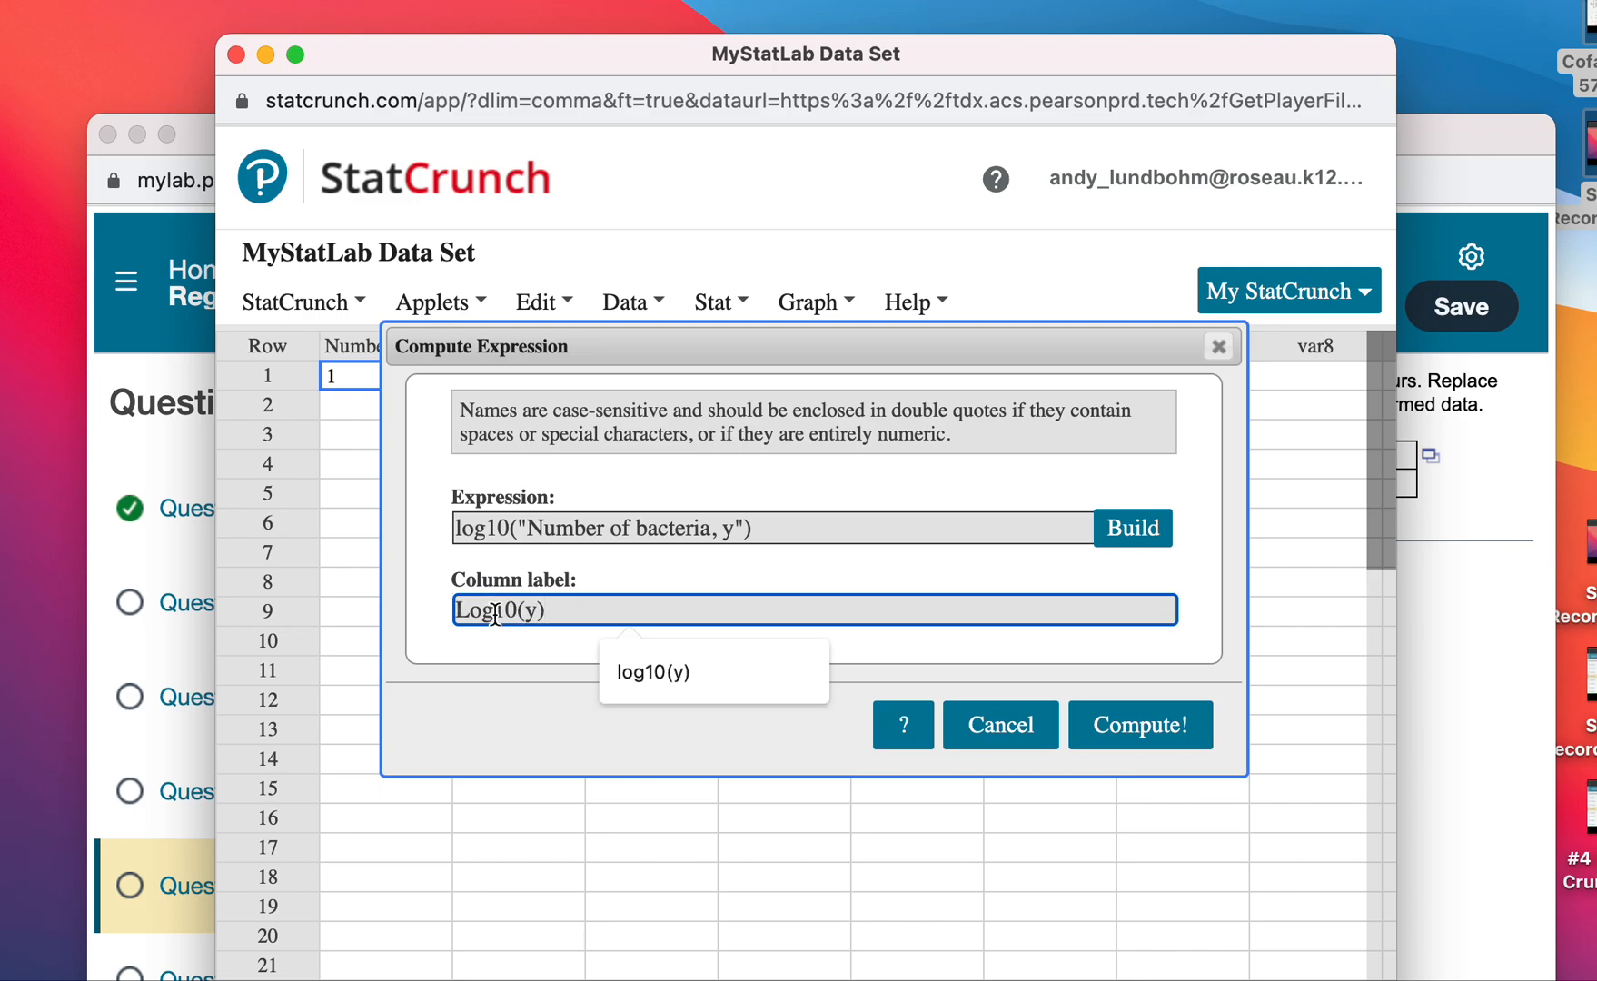
left_click(1150, 728)
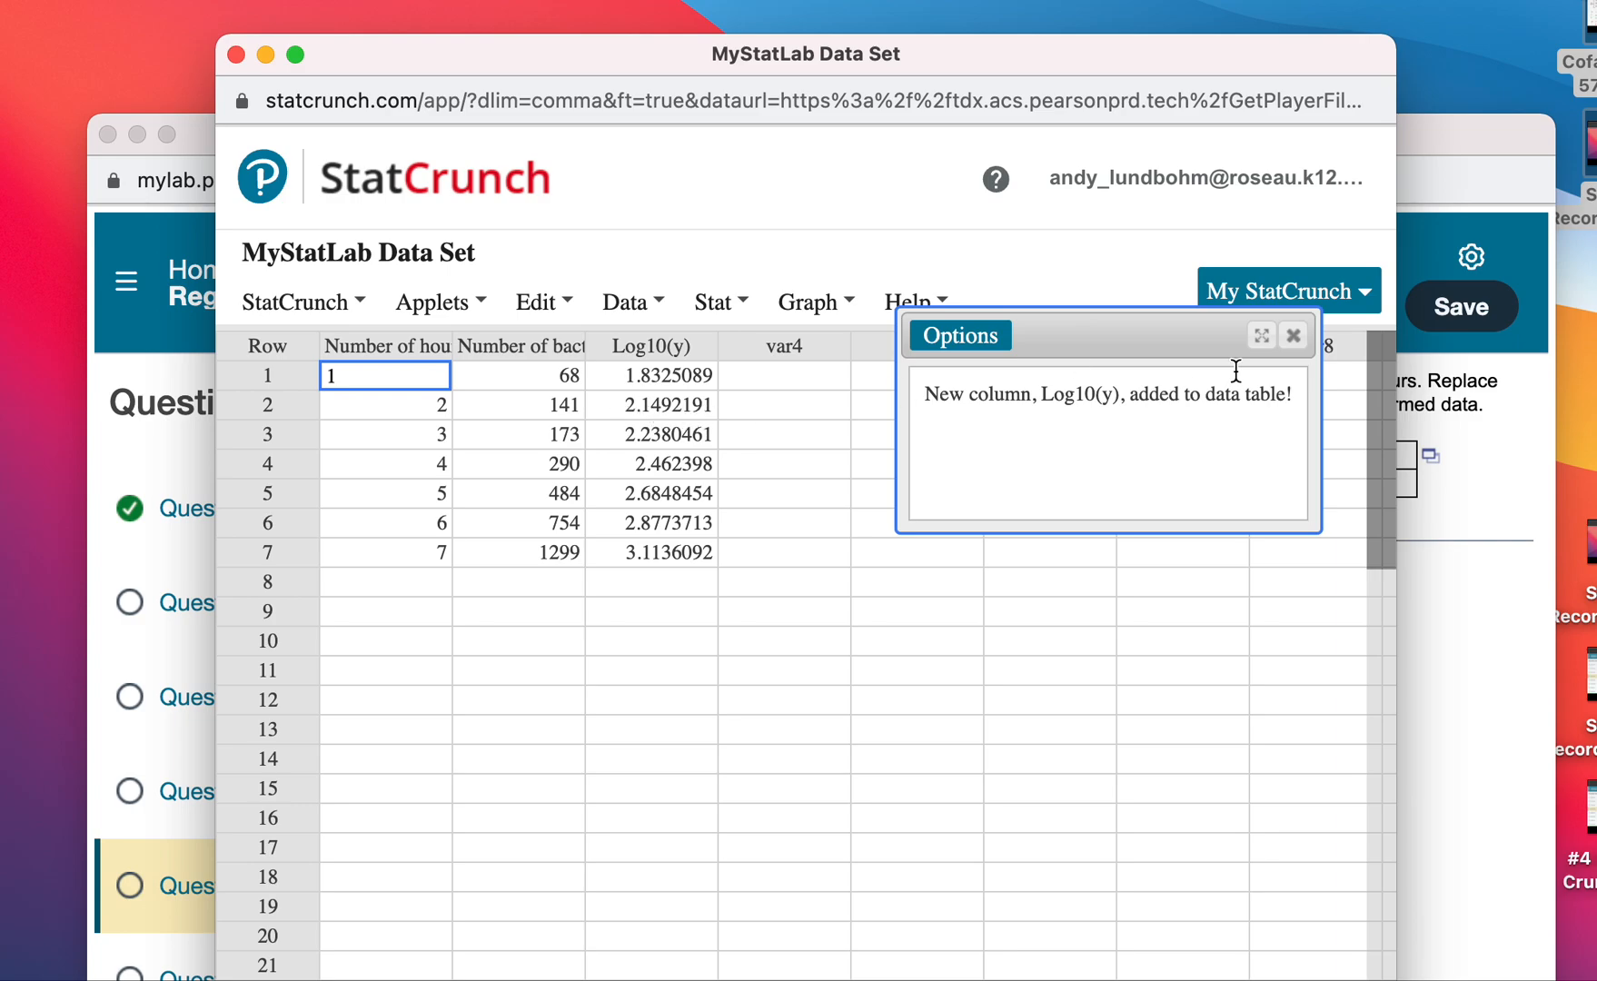
left_click(1292, 336)
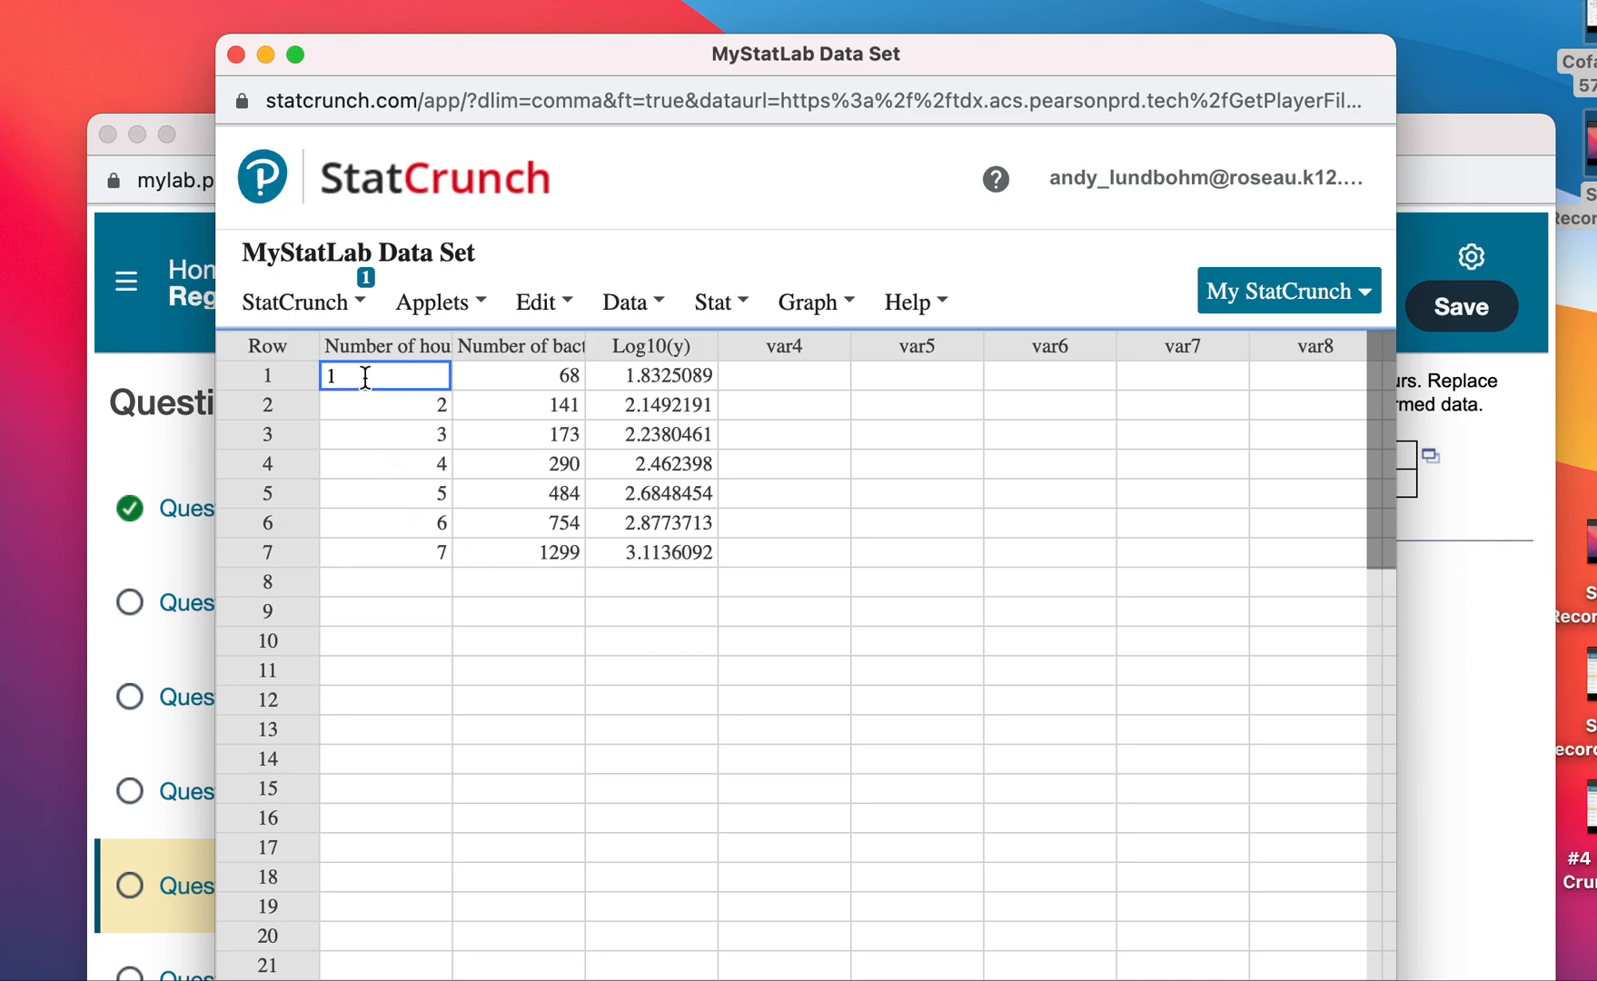
Run a simple linear regression with Number of hours, x as the X variable and Log10(y) as the Y variable.
left_click(658, 309)
mouse_move(715, 311)
mouse_move(749, 601)
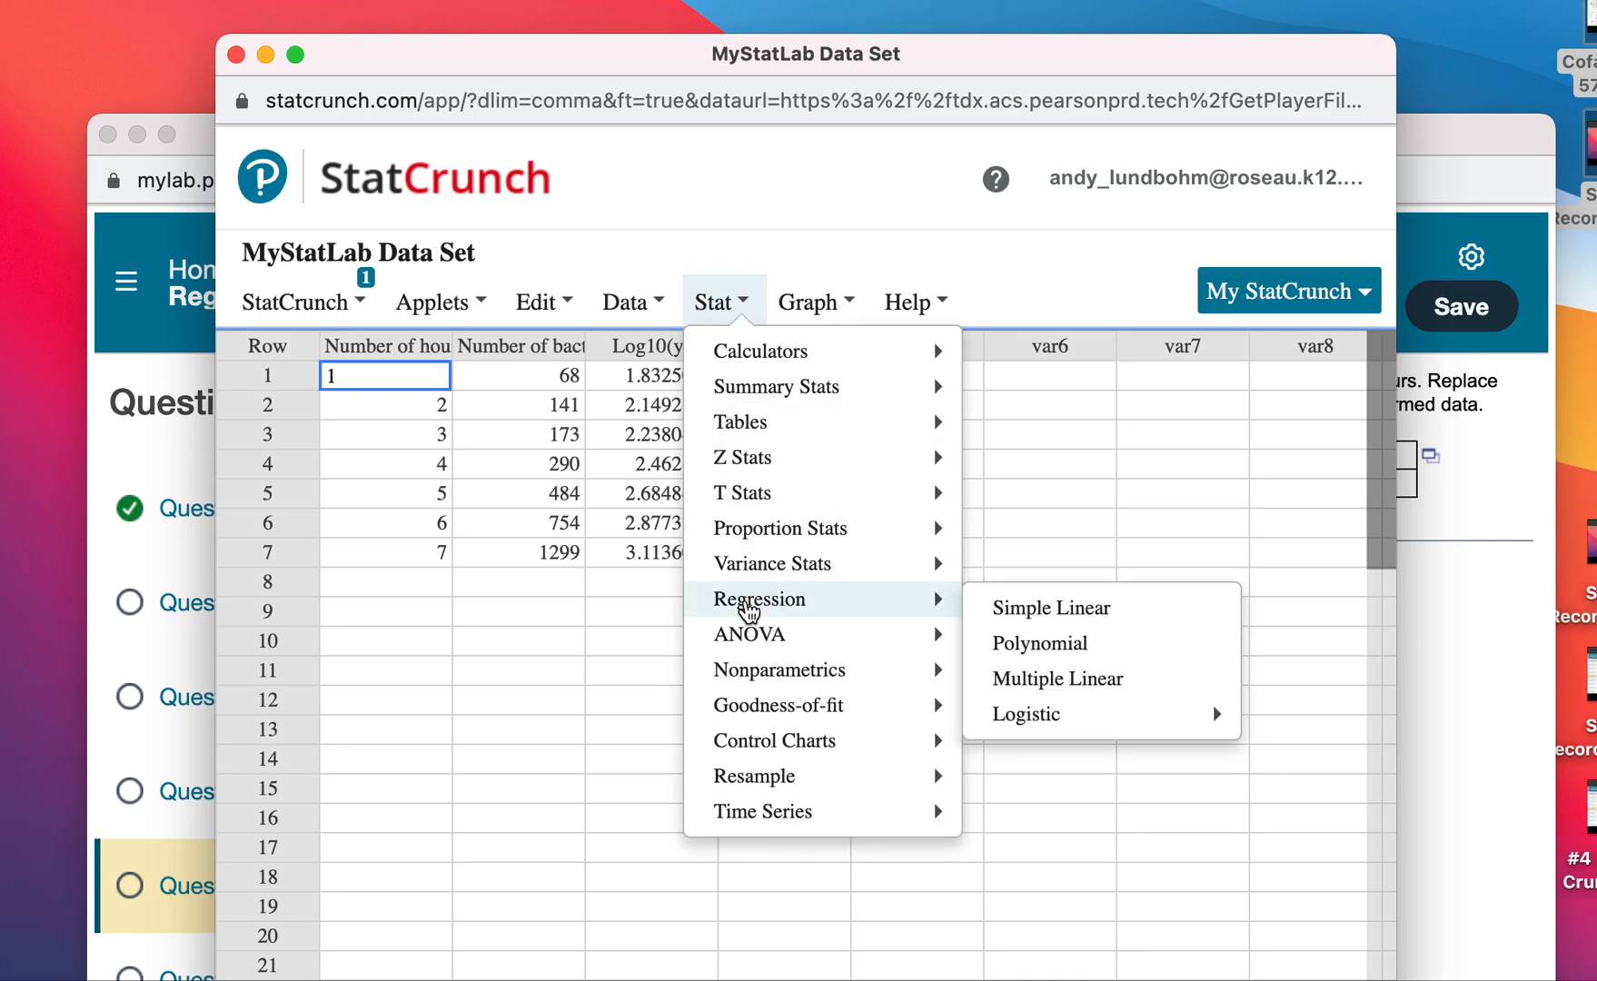
left_click(993, 607)
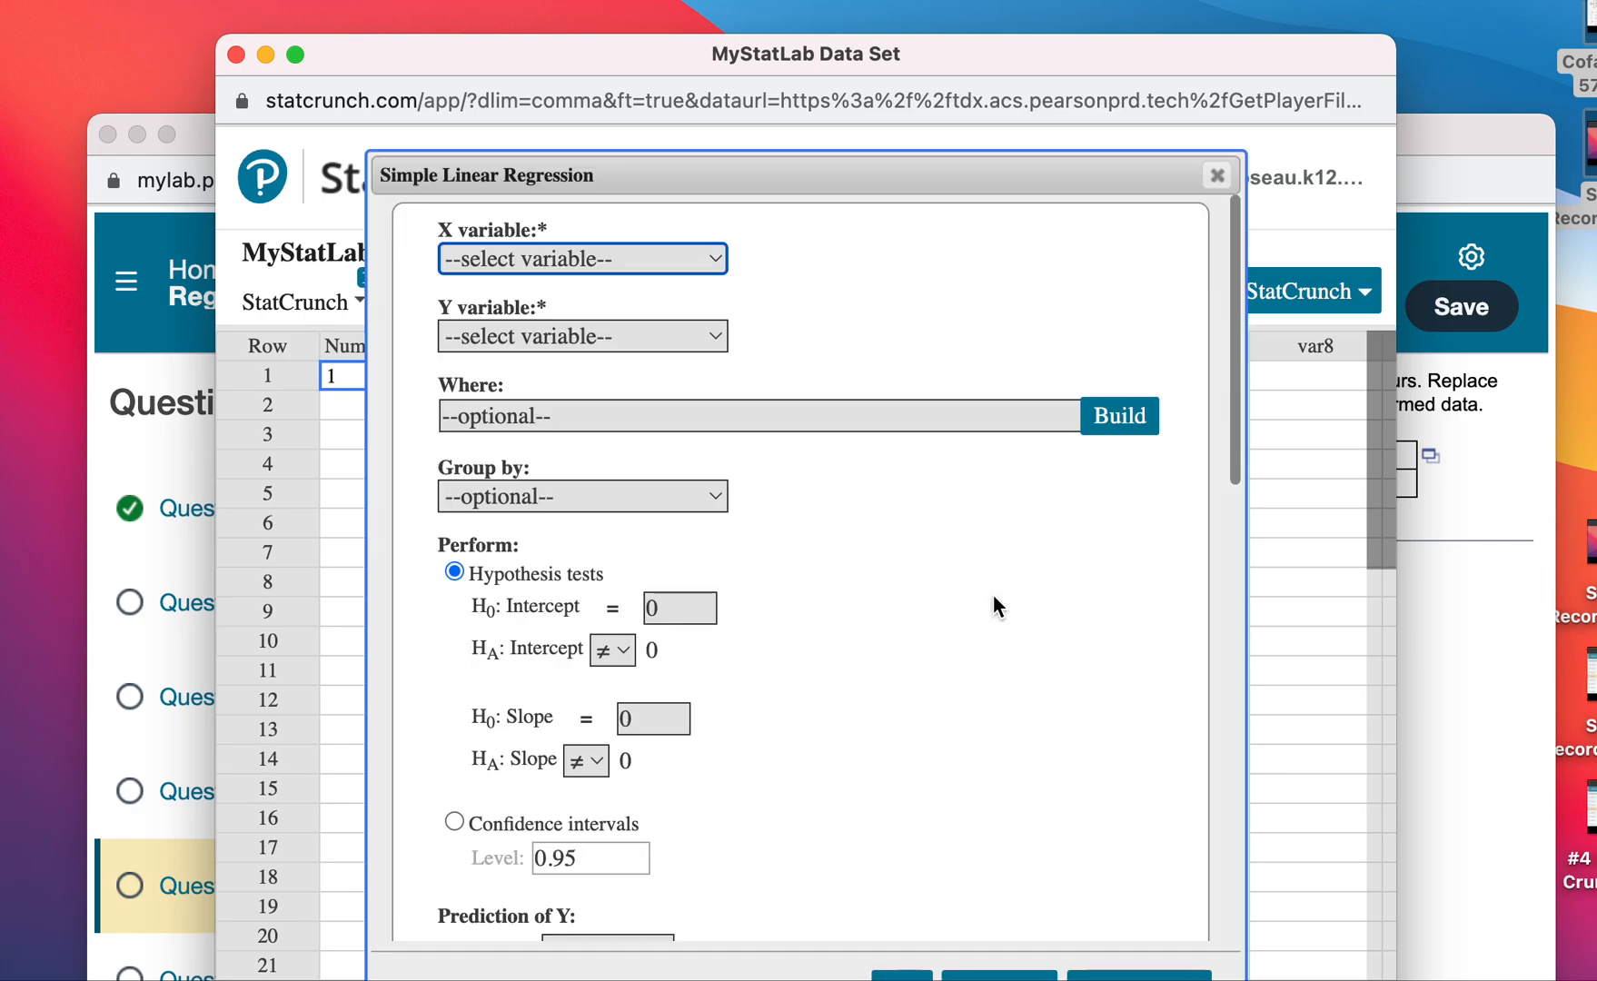
left_click(636, 268)
left_click(636, 299)
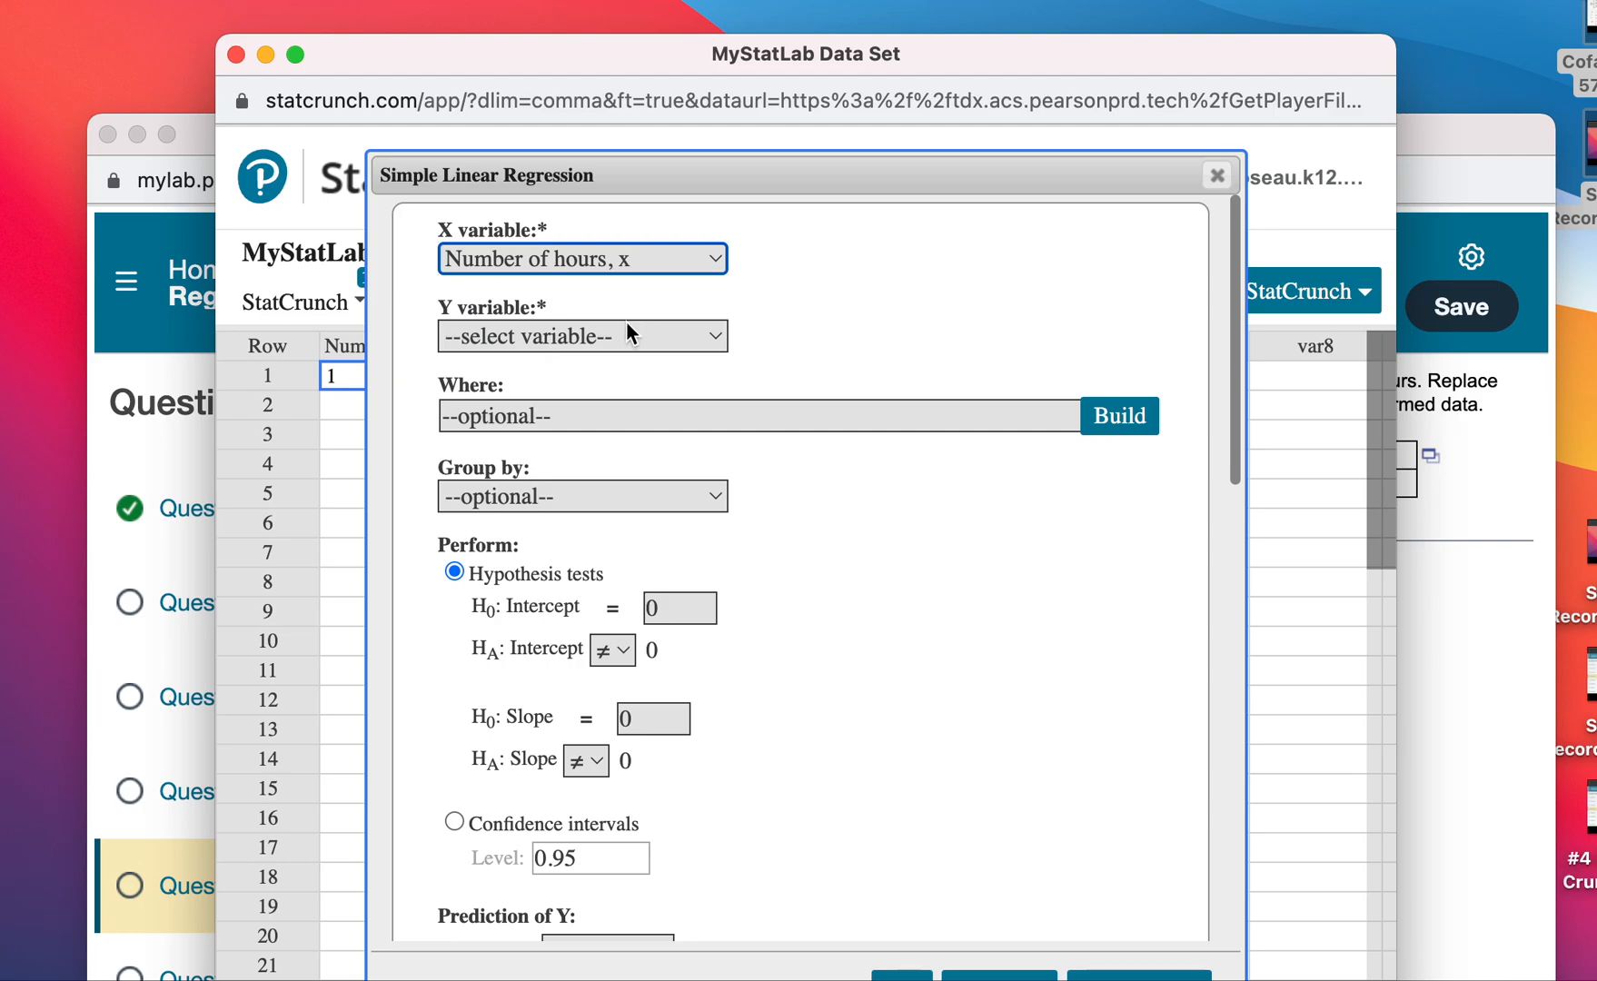
left_click(627, 331)
left_click(618, 440)
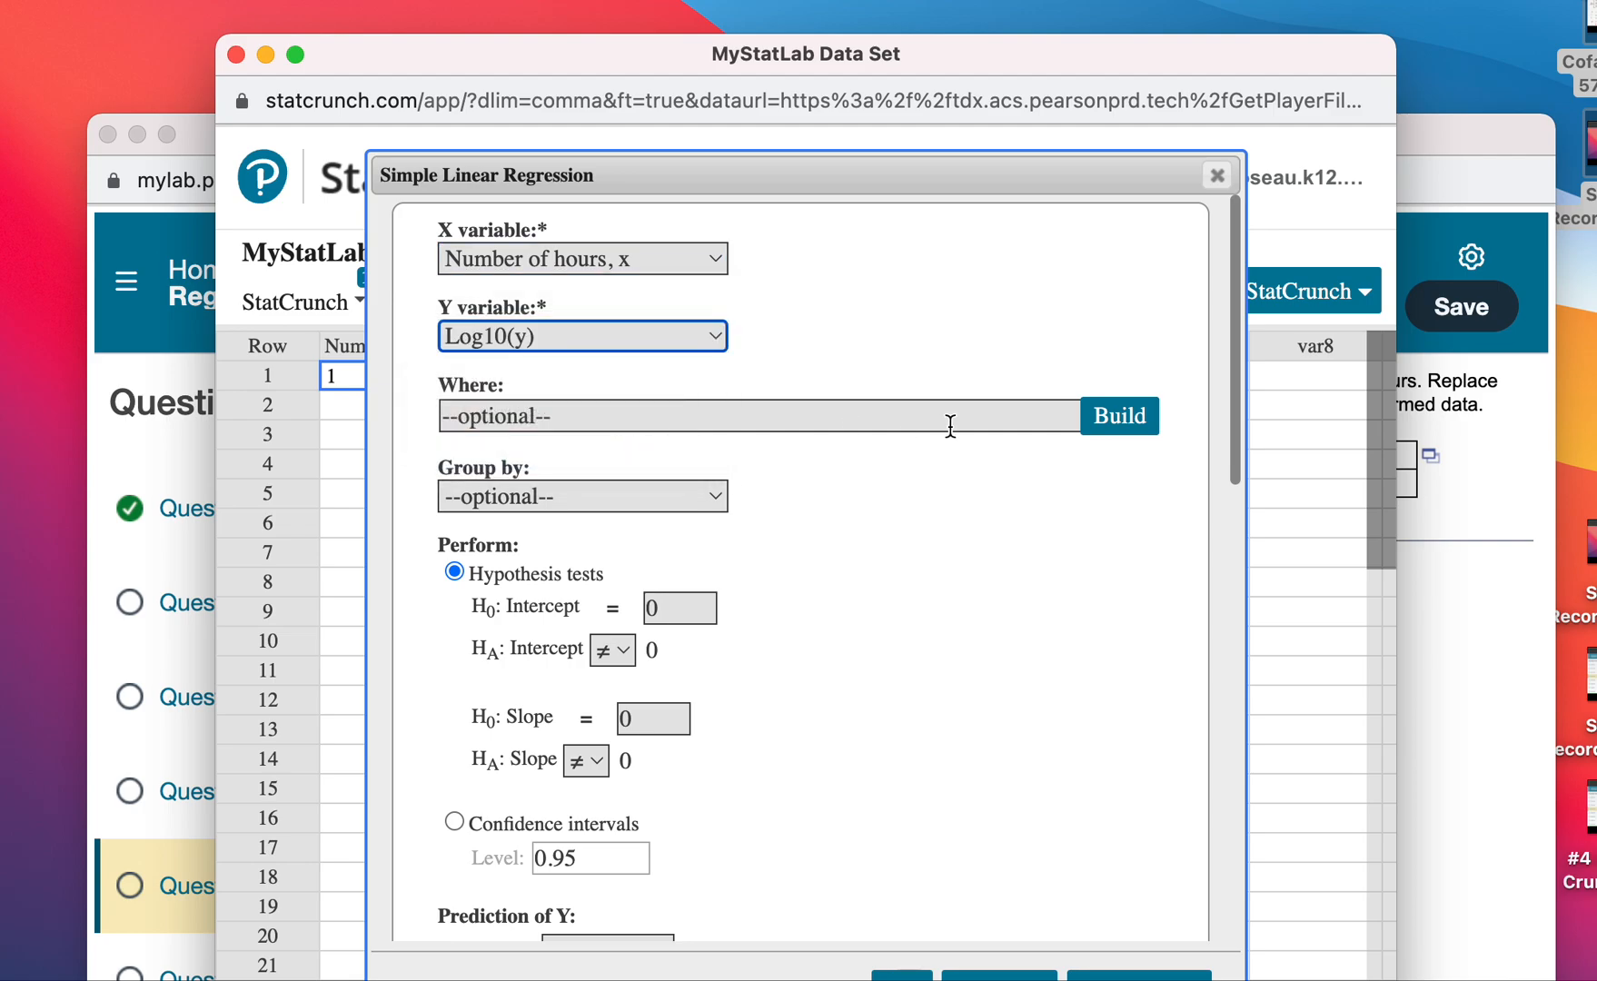
left_click(1139, 975)
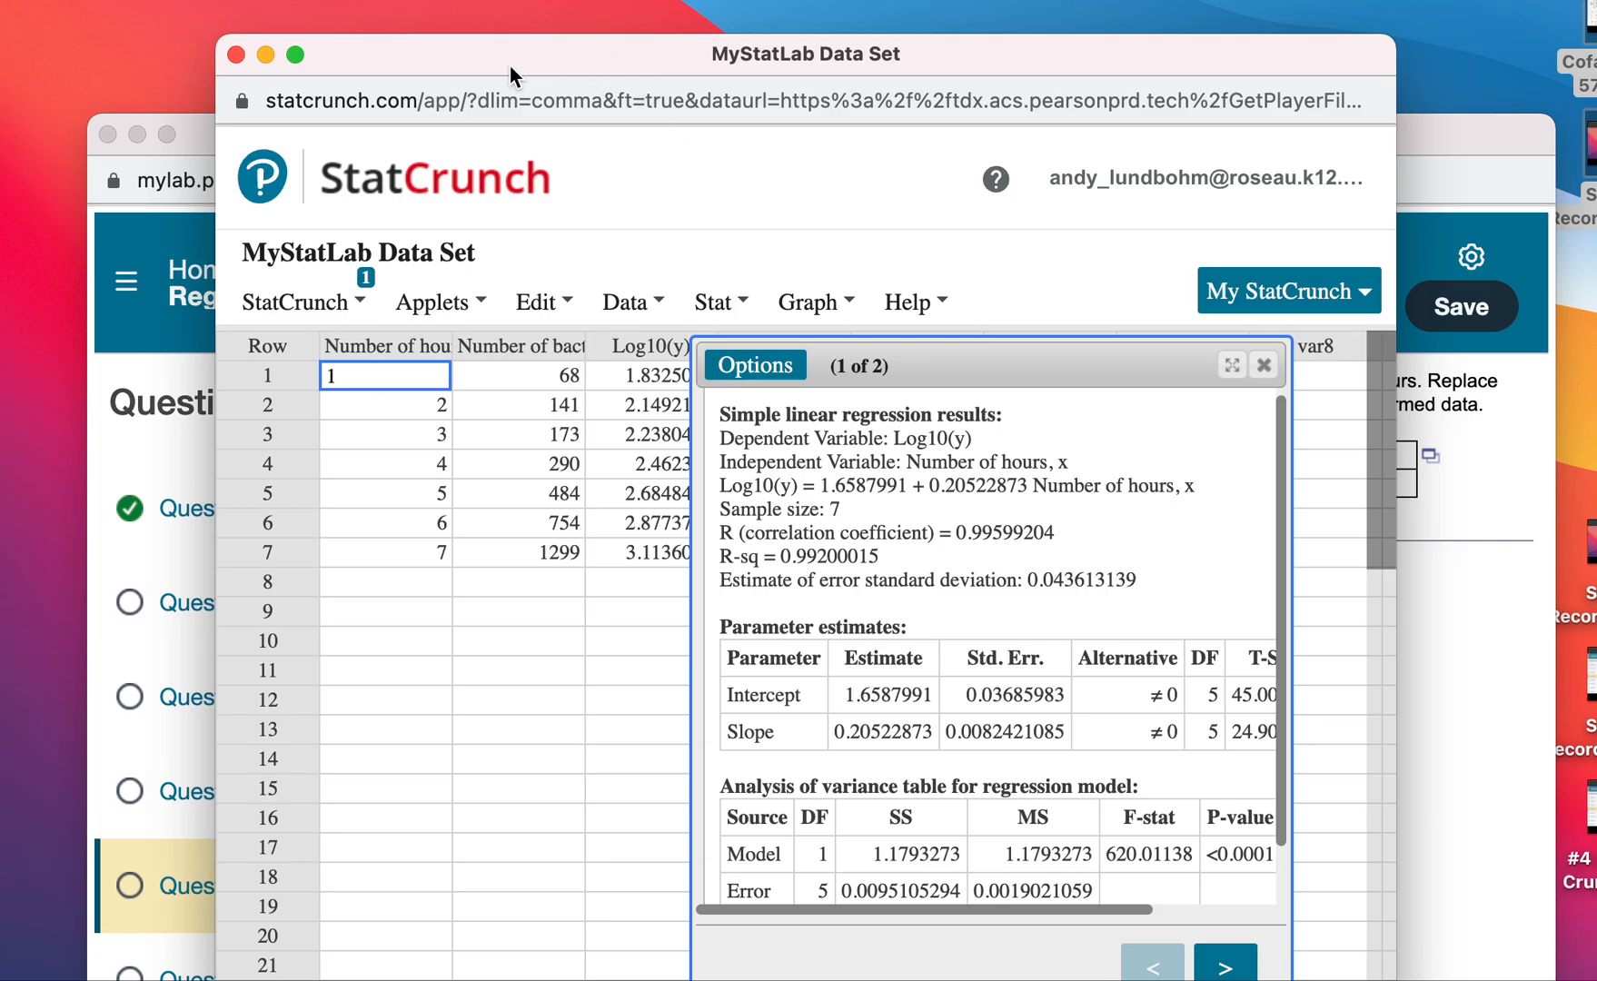
Place the homework and results windows side by side and enter .205 as the slope of the regression line.
left_click_drag(192, 133, 137, 13)
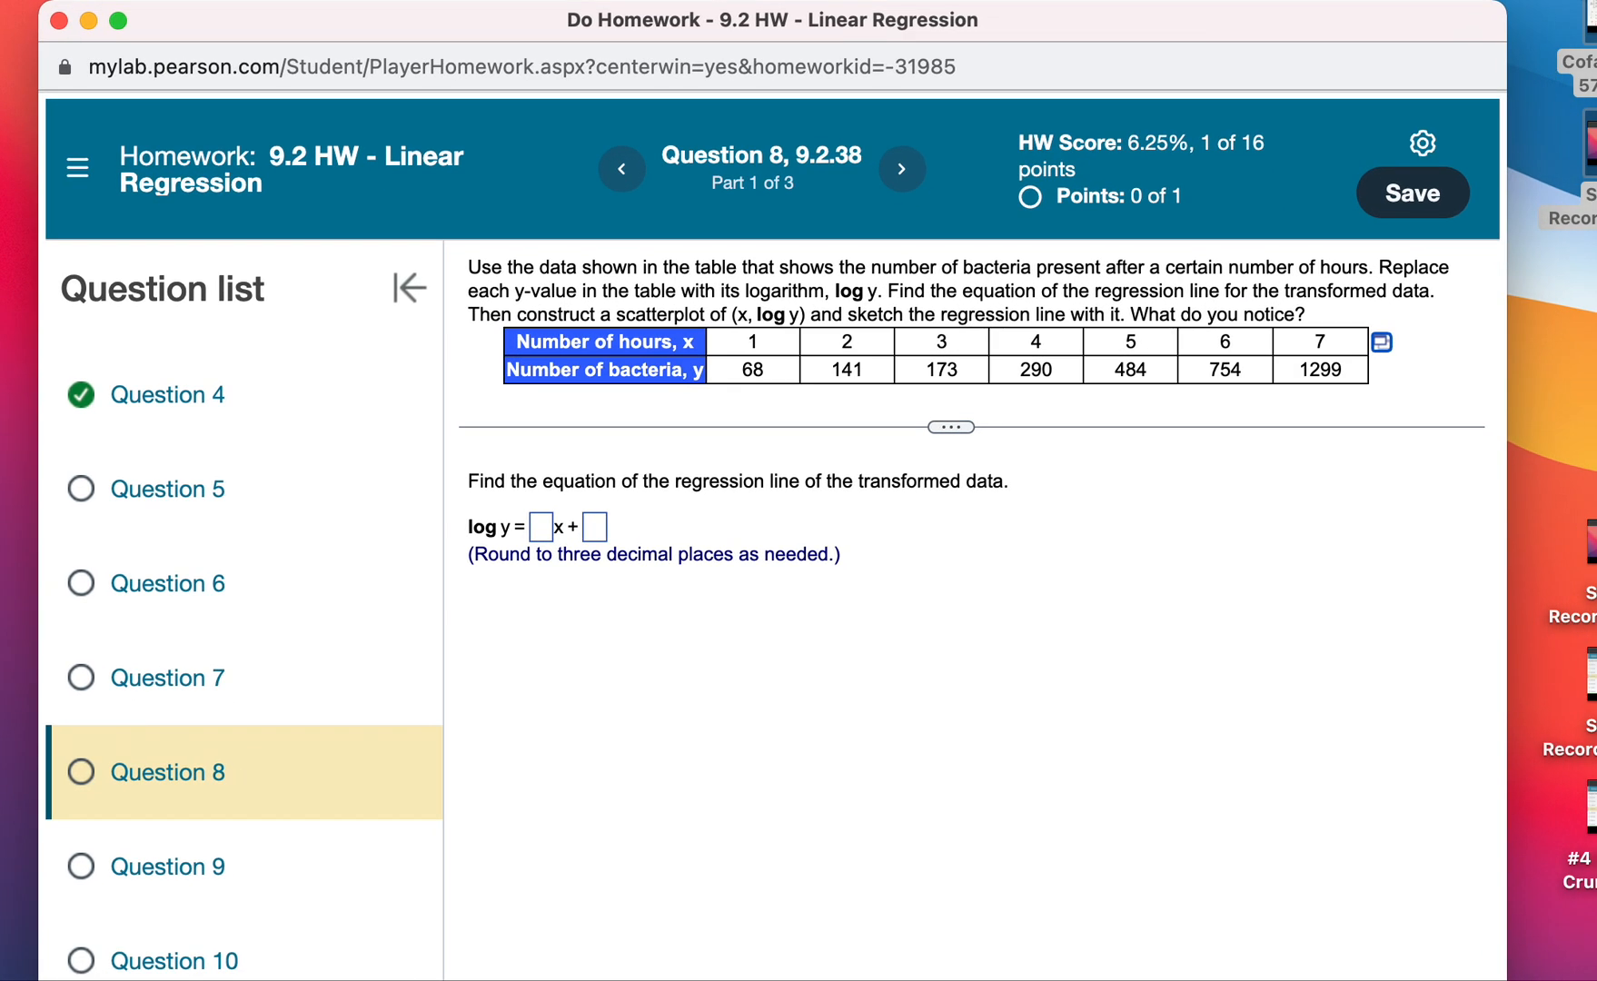
left_click_drag(1384, 22, 1286, 121)
left_click_drag(995, 47, 1516, 6)
left_click_drag(584, 118, 408, 59)
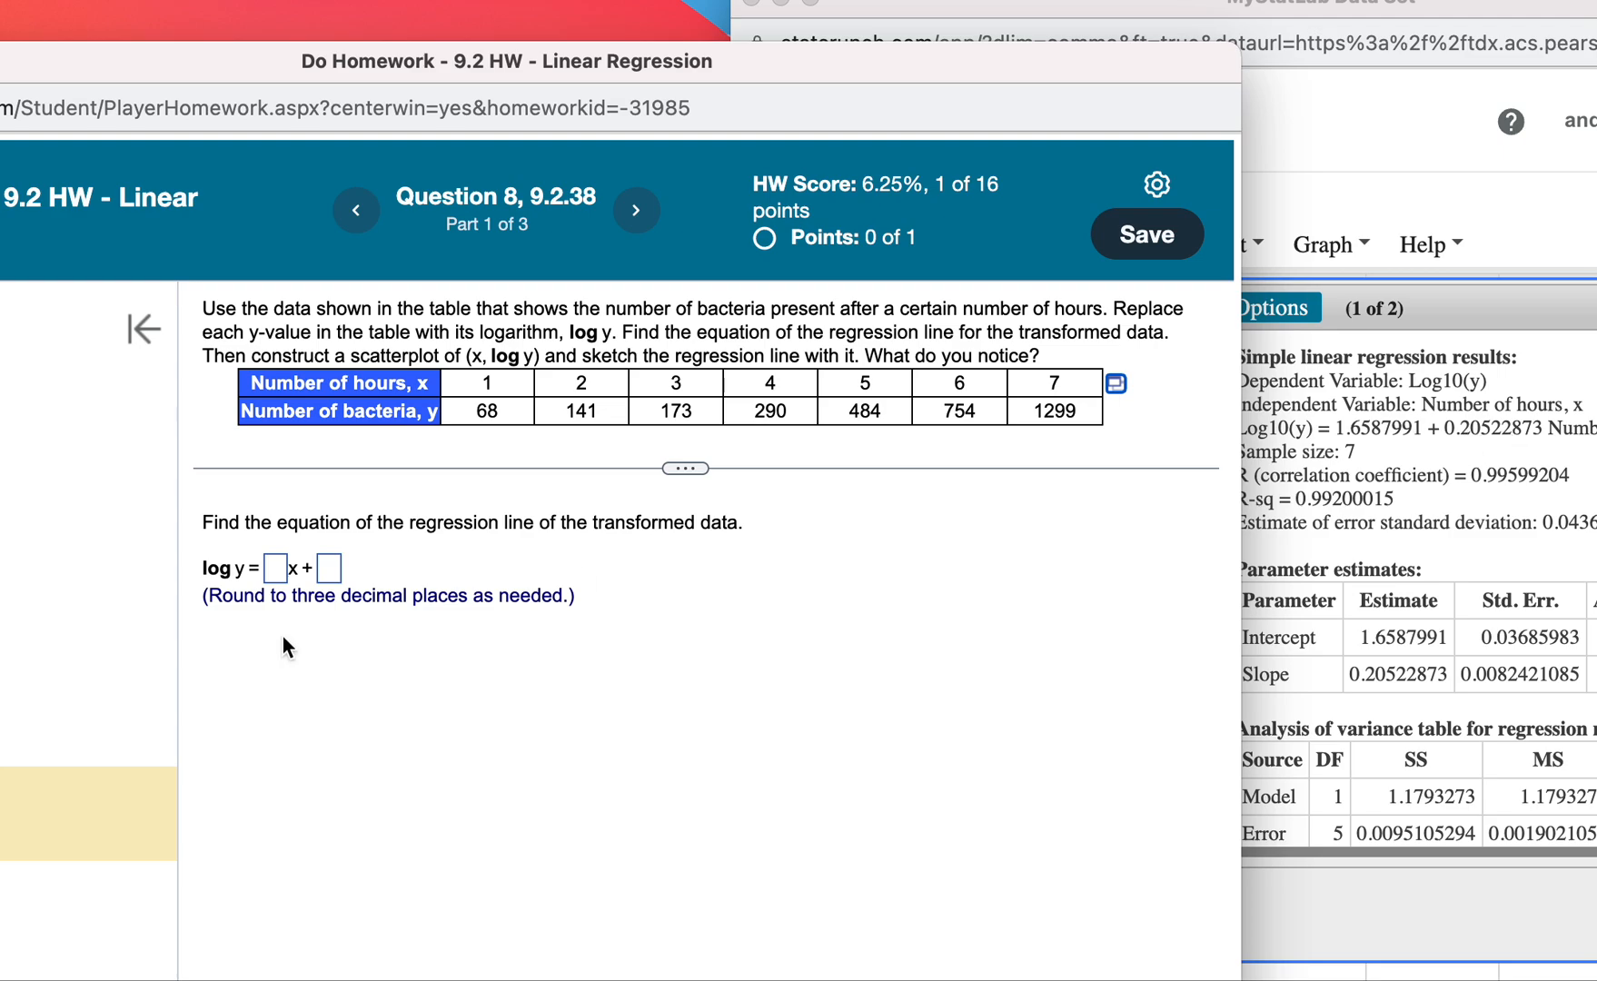
left_click(275, 570)
type(".205")
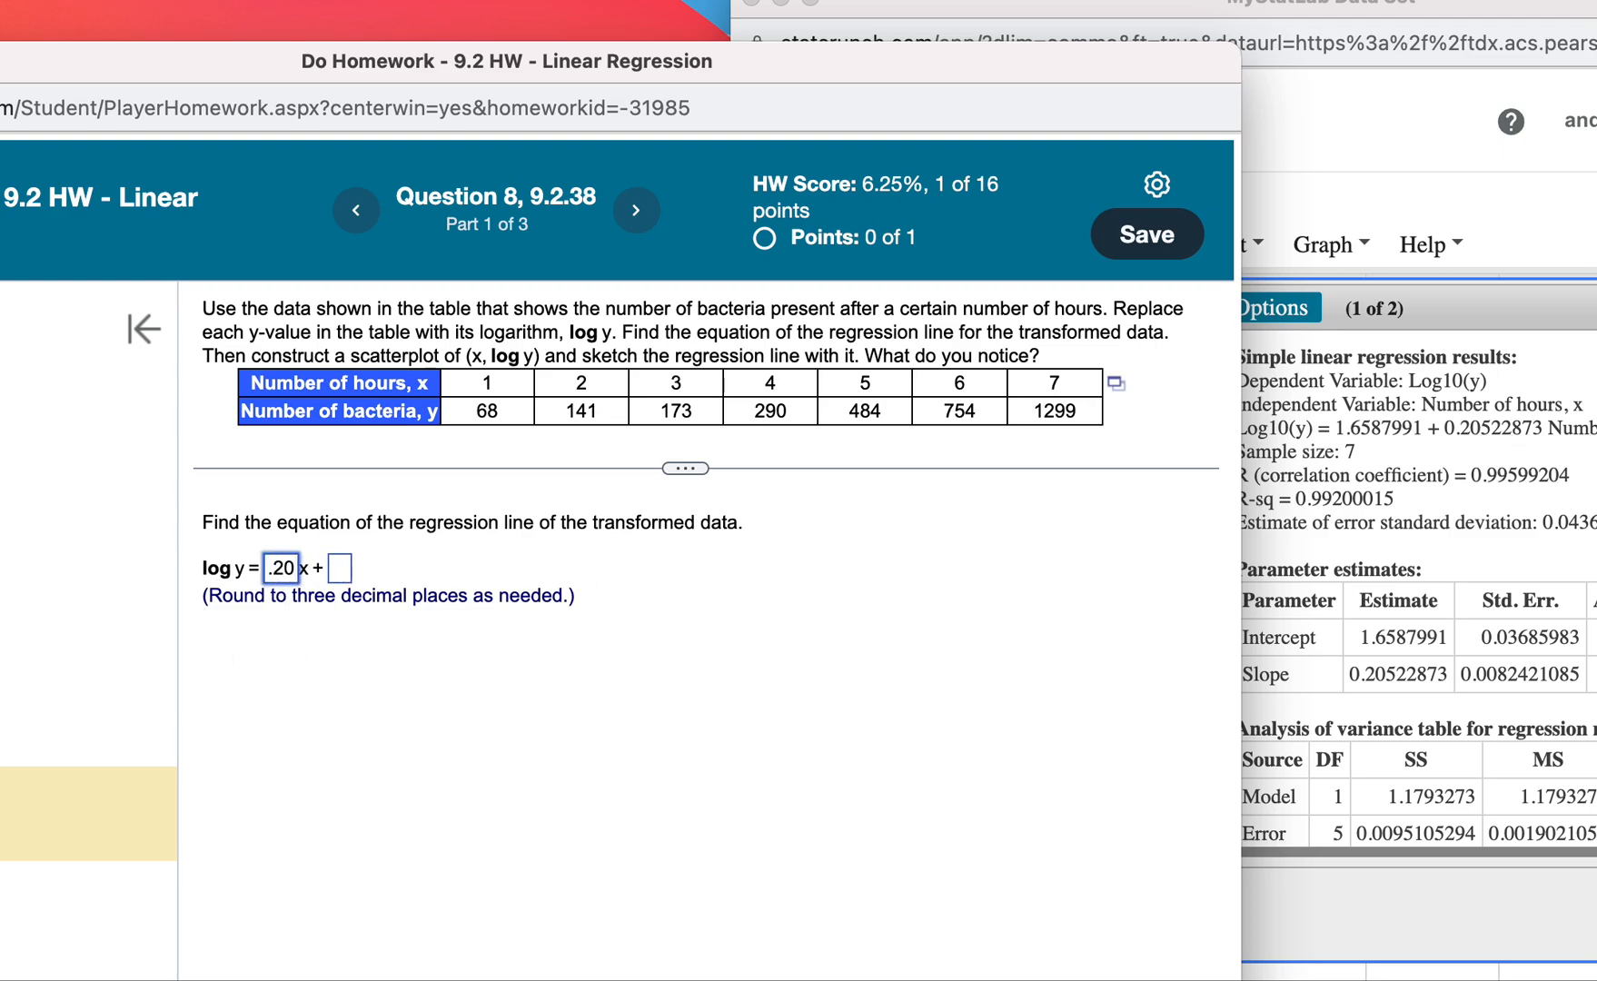
Enter 1.659 as the intercept and submit the answer, closing the feedback.
left_click(360, 581)
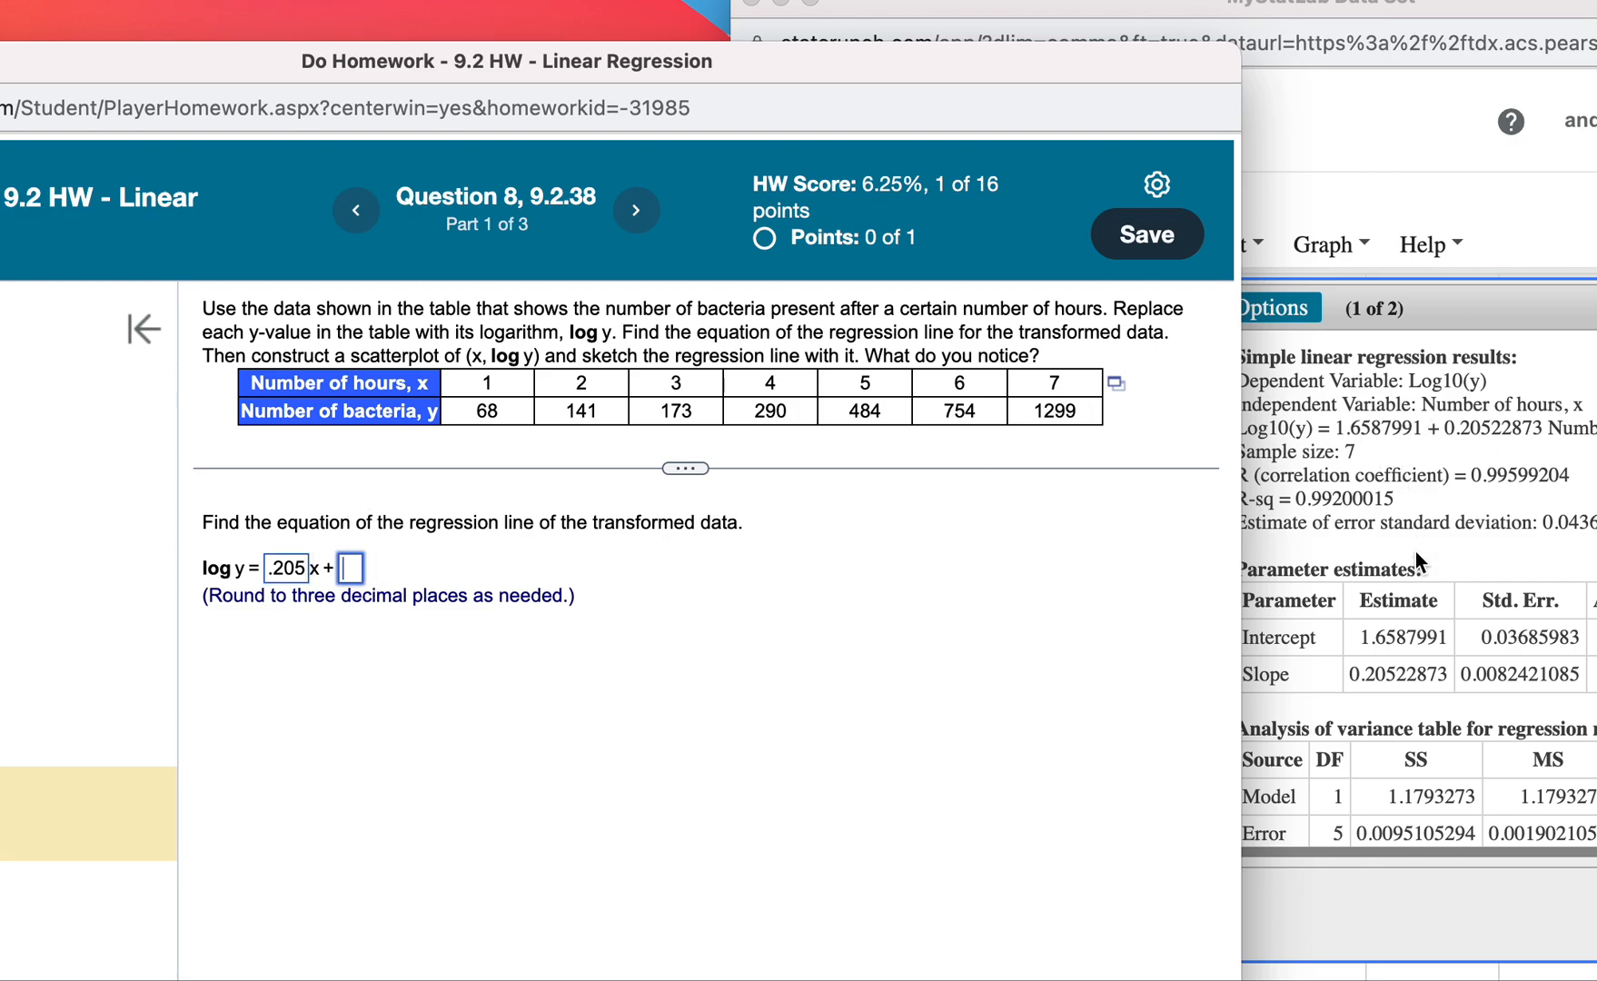
type("1.659")
left_click_drag(953, 57, 980, 0)
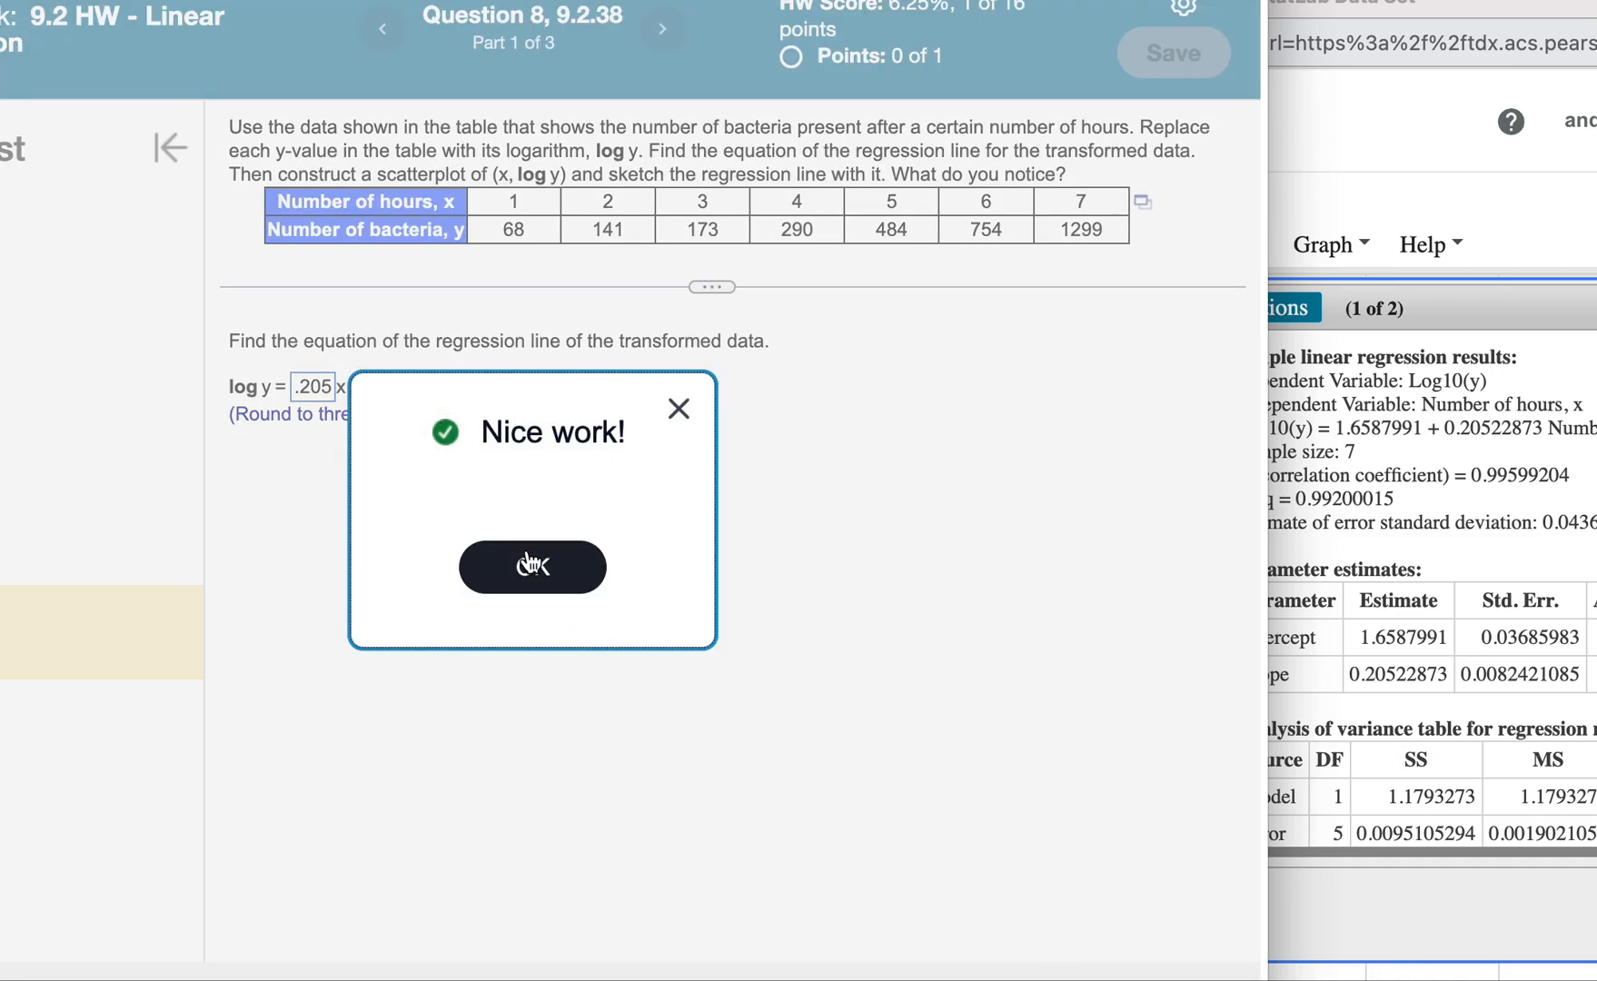
left_click(528, 565)
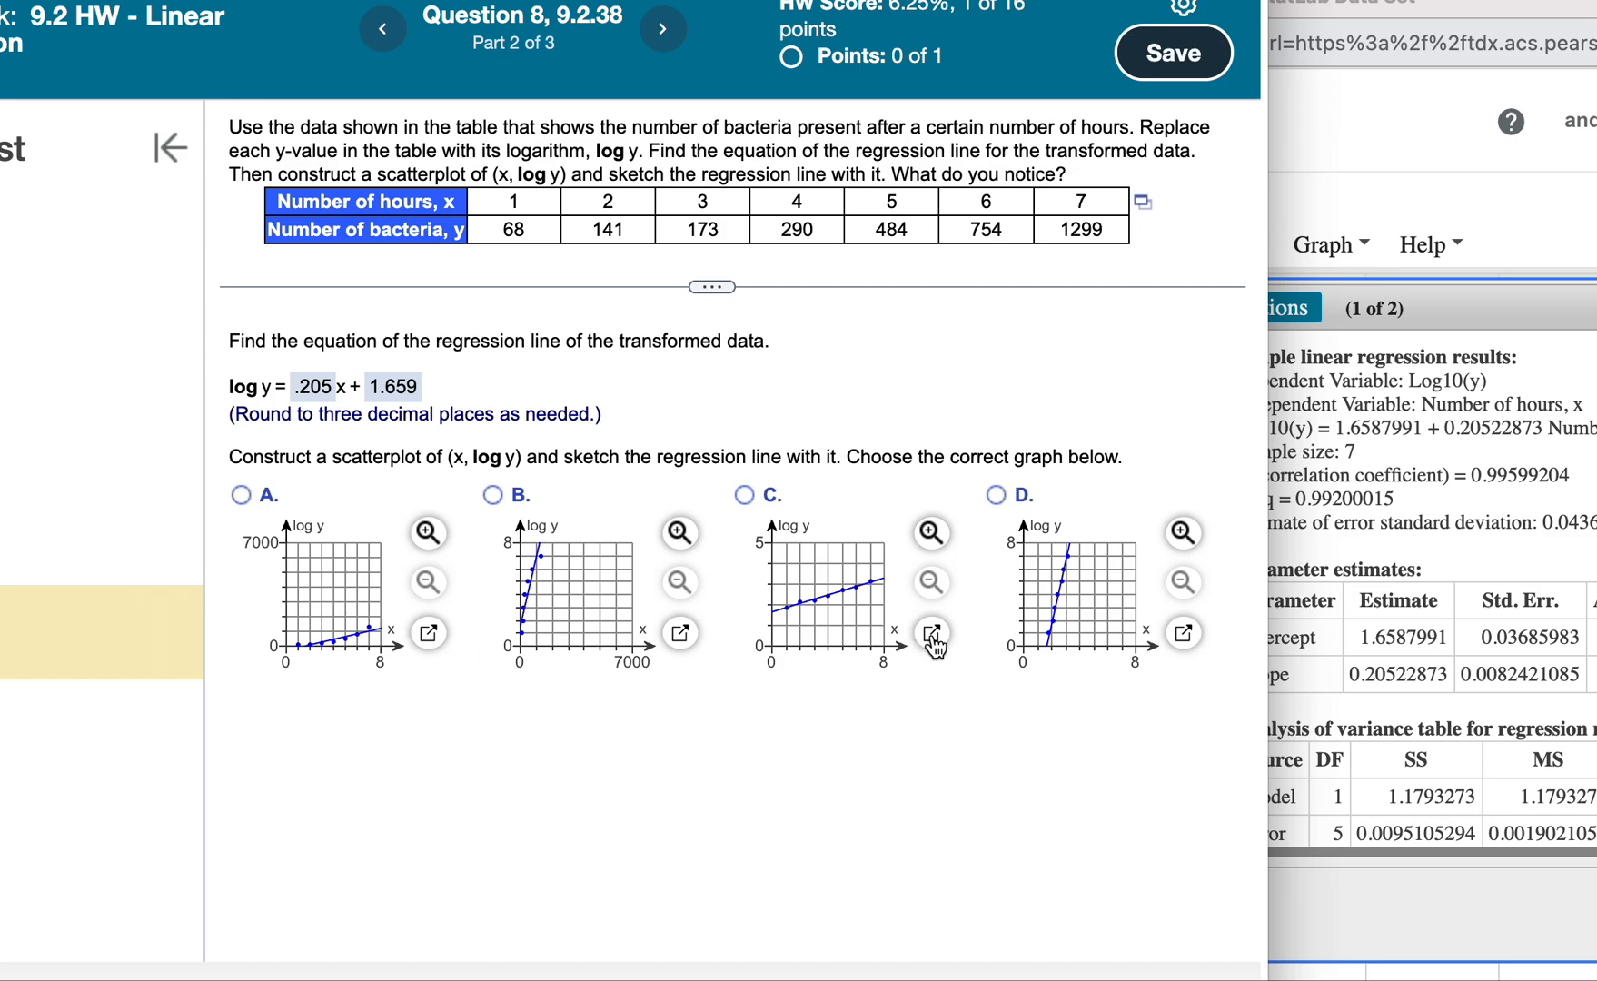
Bring the regression results forward and view the fitted line plot of Log10(y) against Number of hours, x.
left_click(1370, 314)
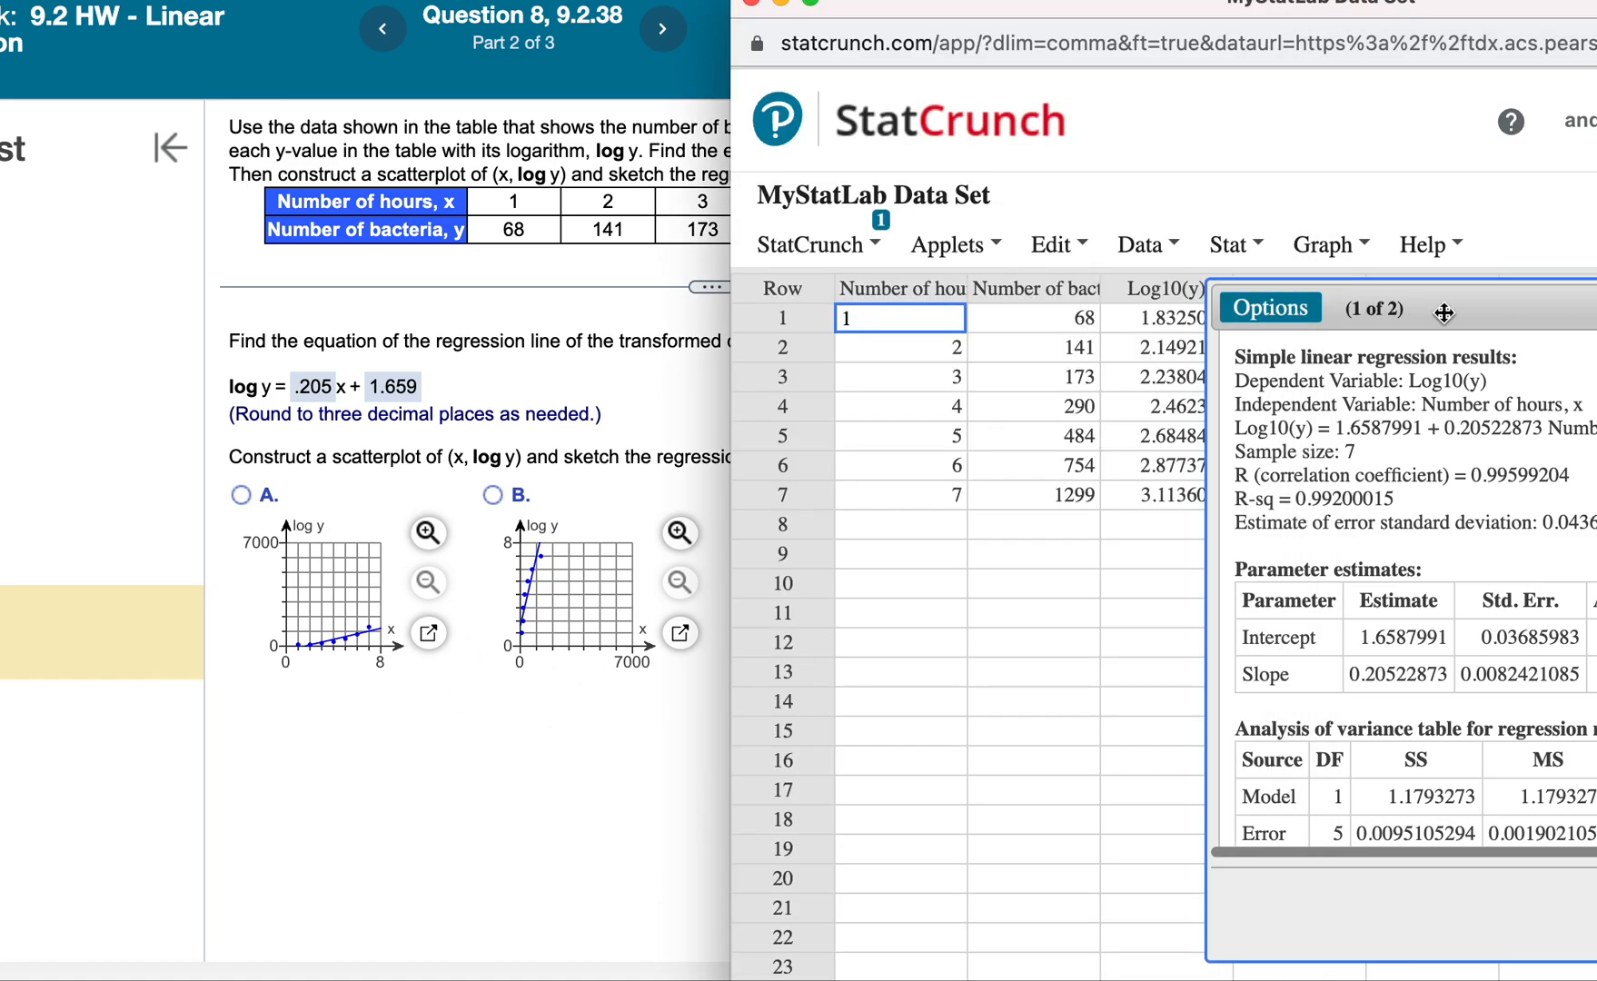
left_click_drag(1306, 11, 1047, 0)
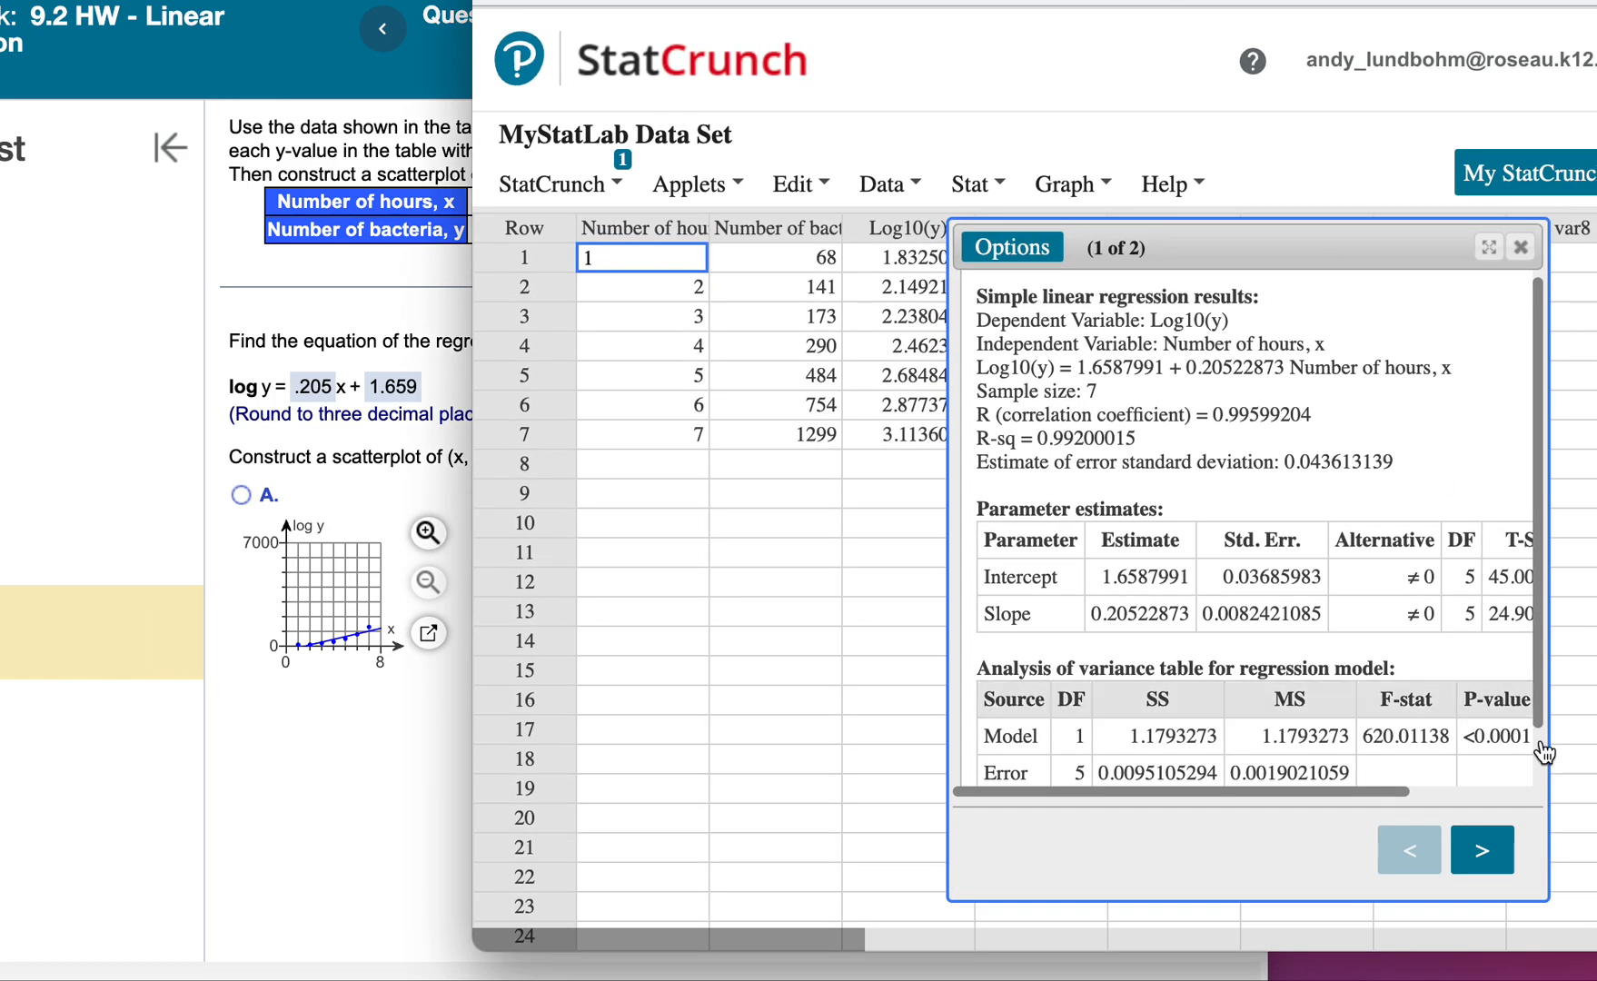
left_click(1504, 854)
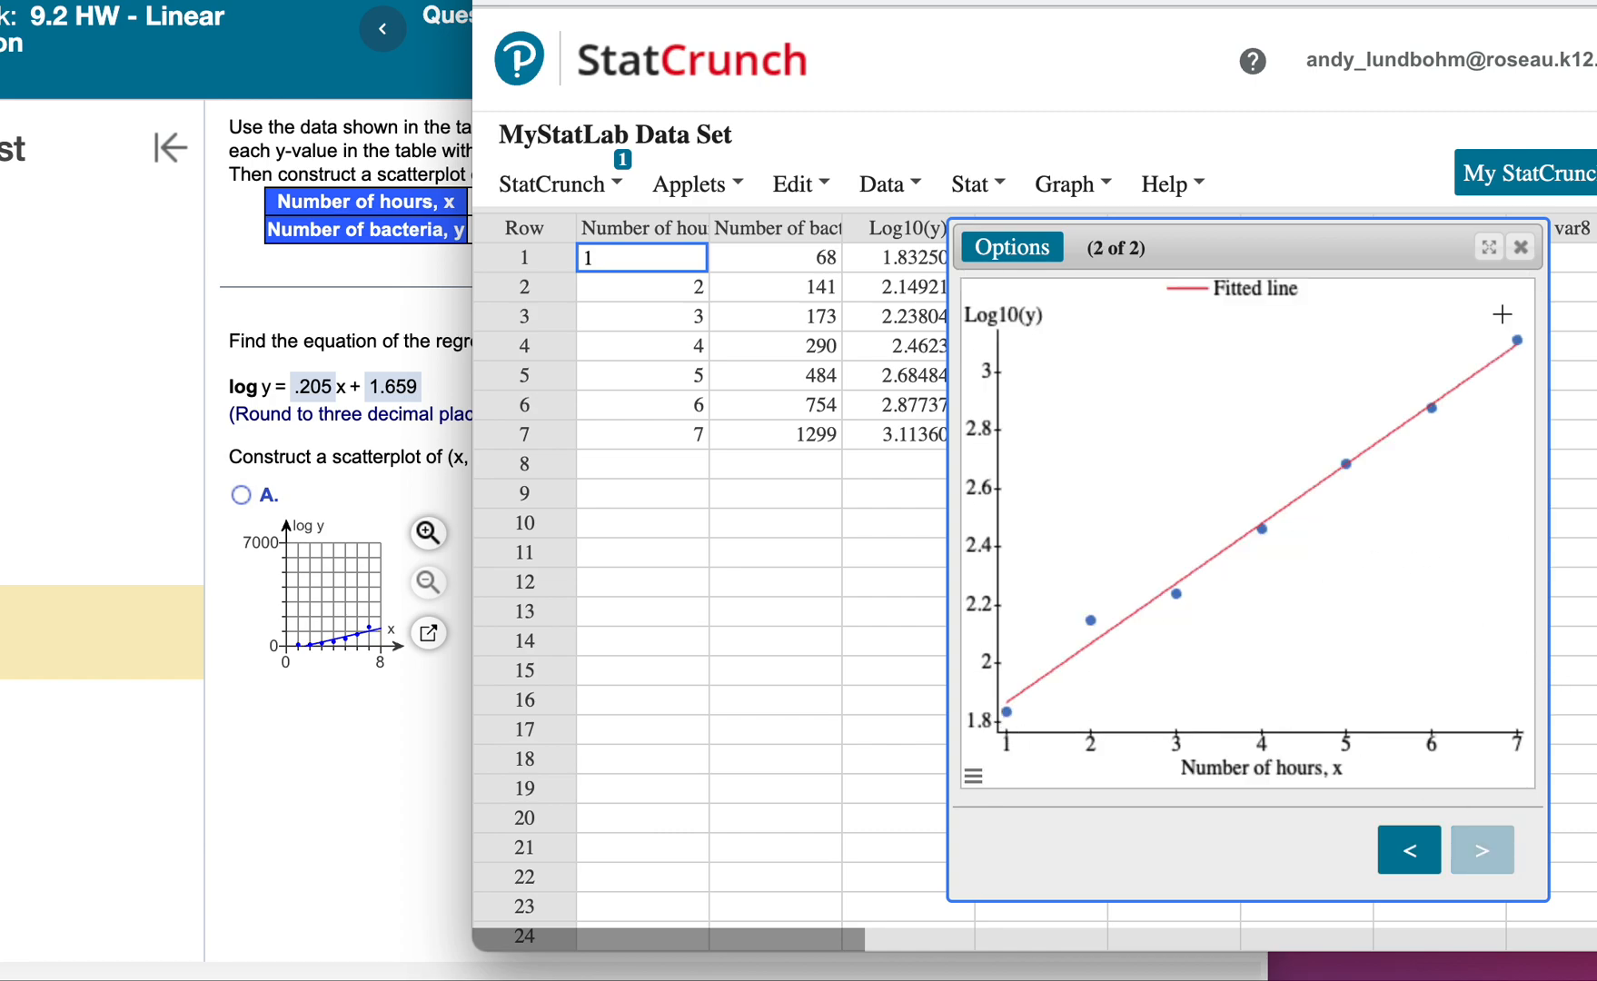
Choose scatterplot C as the graph of (x, log y) with its regression line, checking its enlarged view, and dismiss the feedback.
left_click_drag(691, 3, 1345, 1)
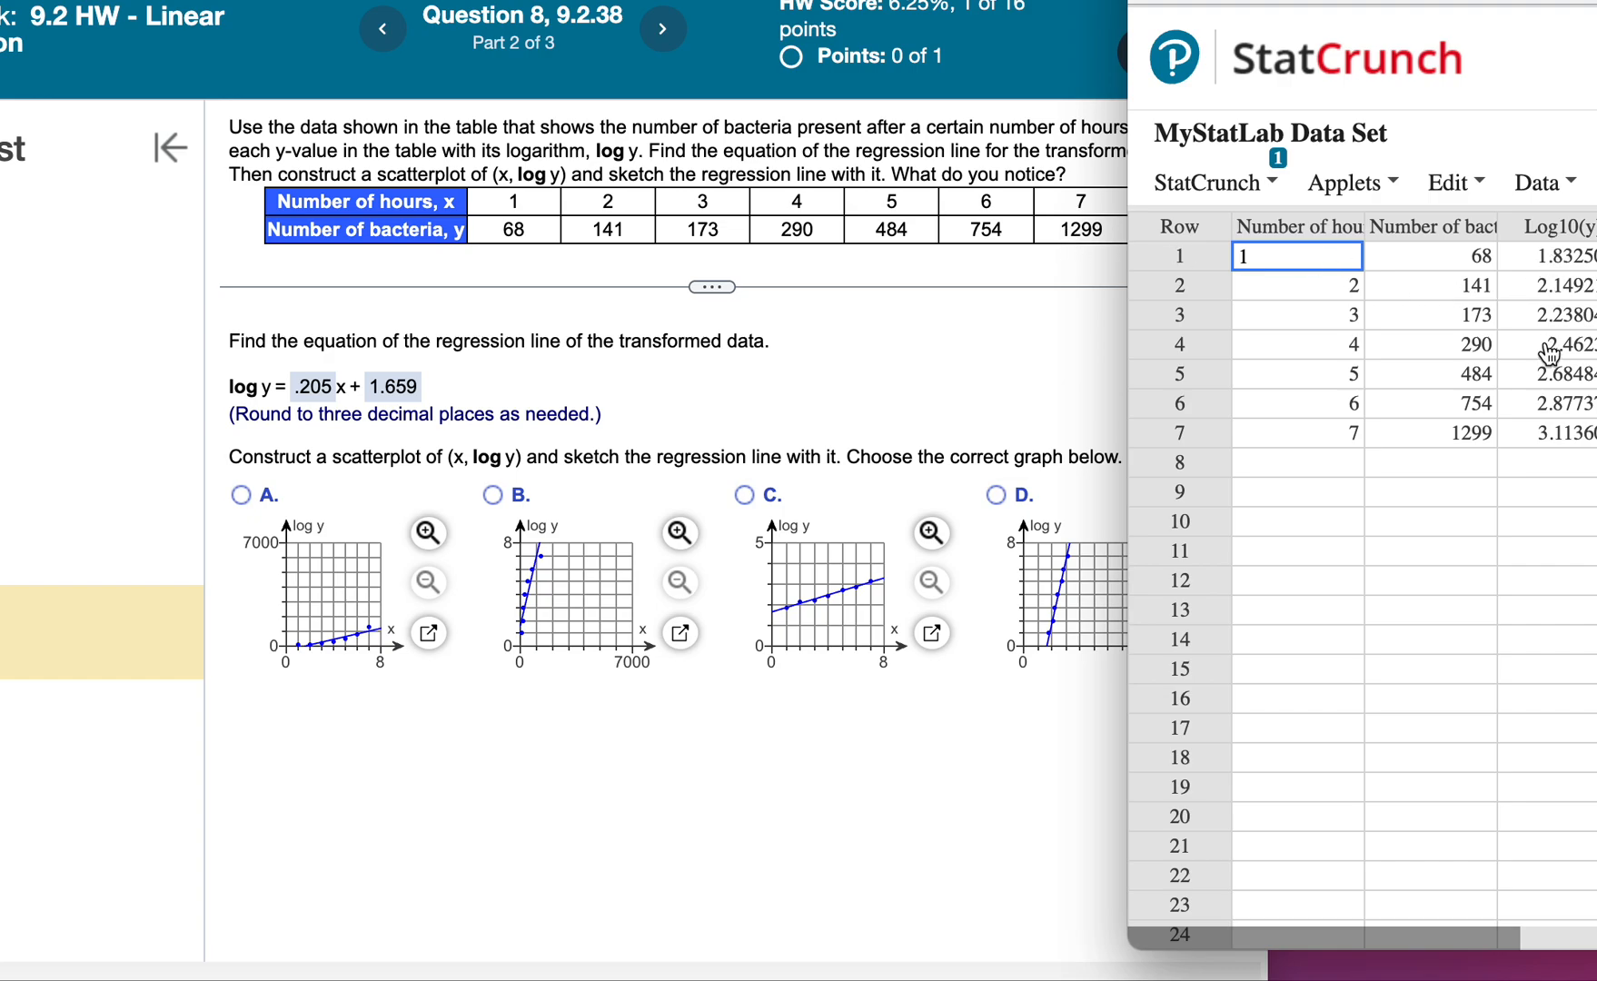
left_click(880, 682)
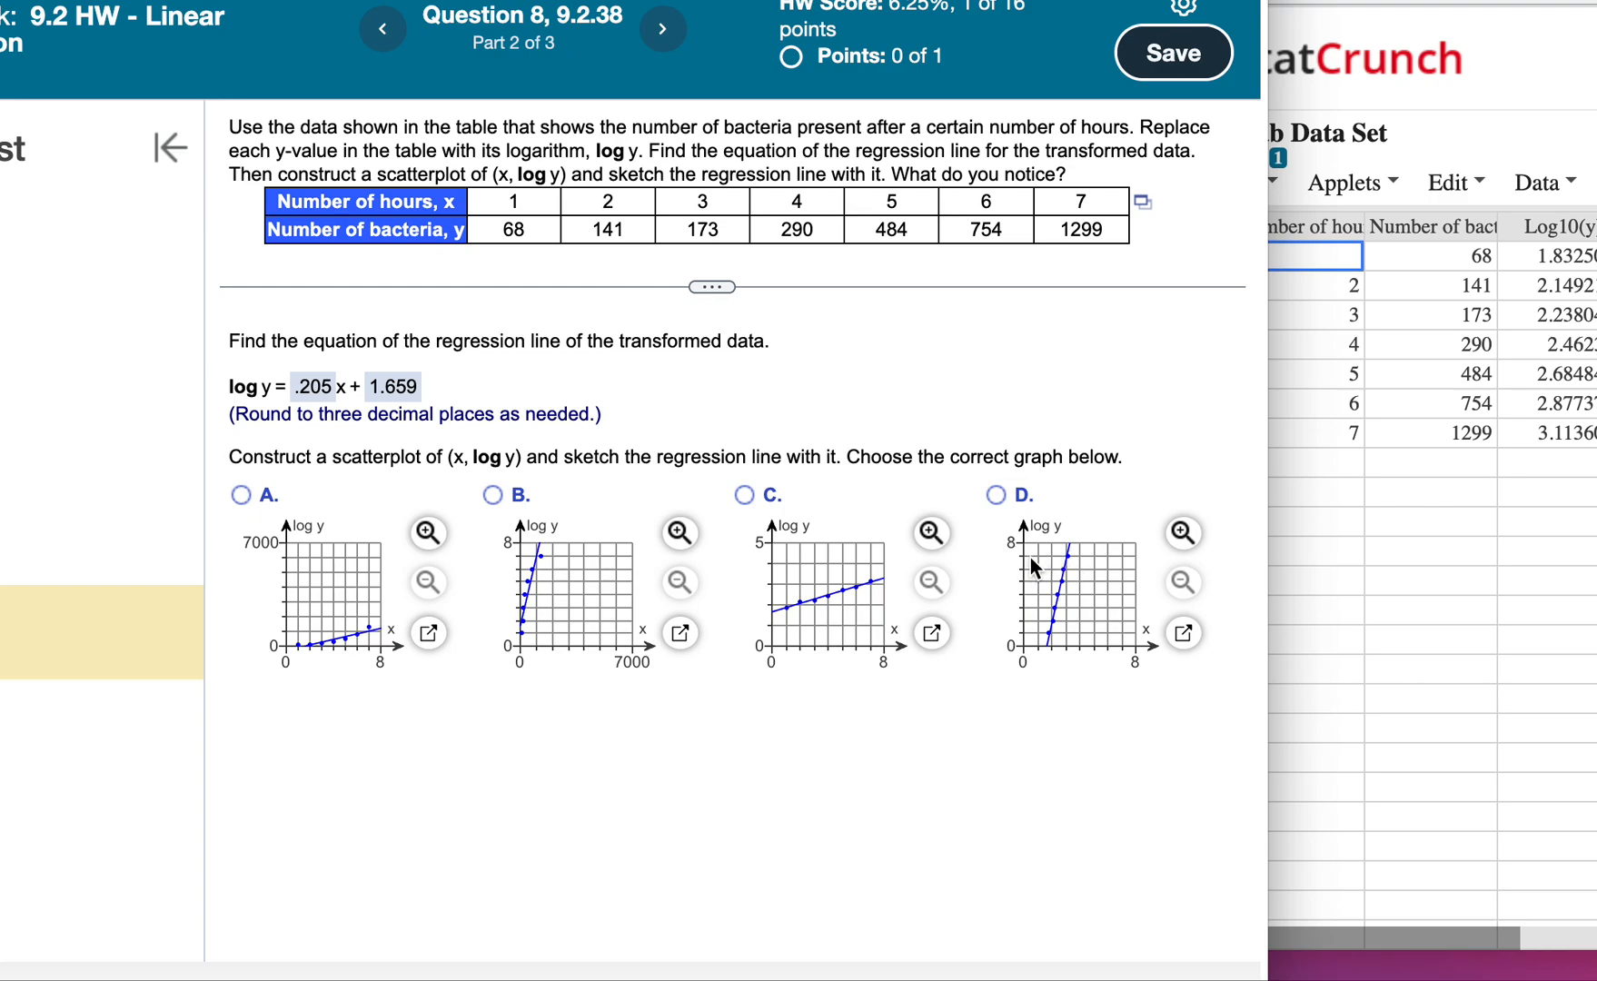
left_click(744, 495)
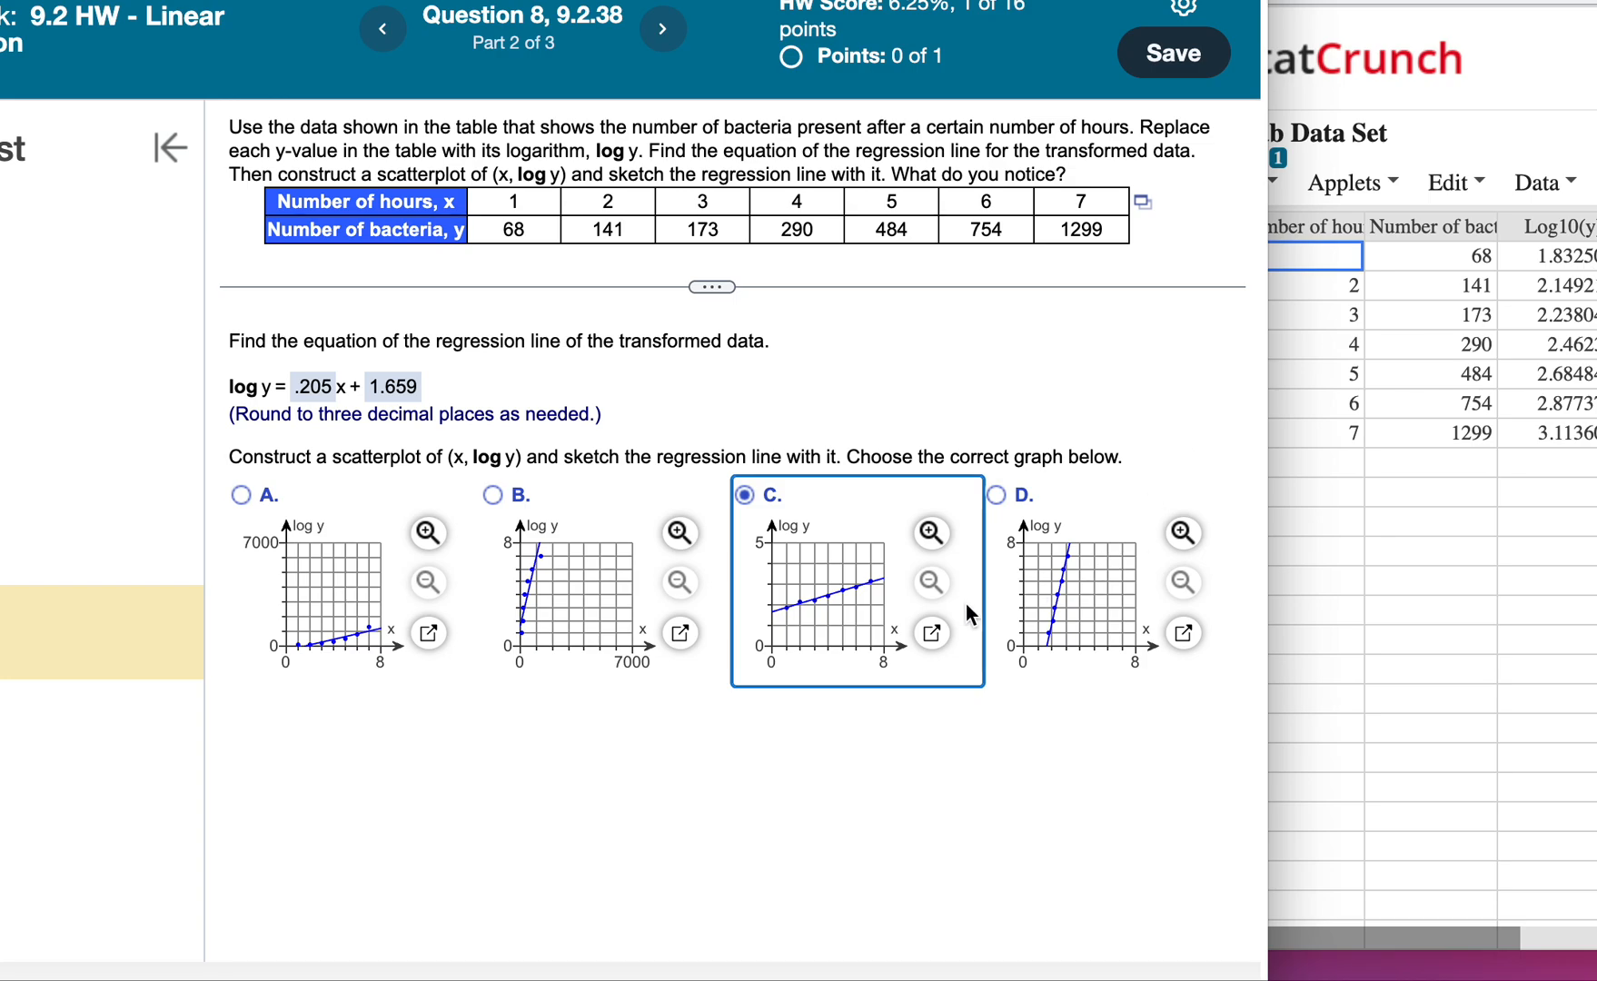
left_click(933, 634)
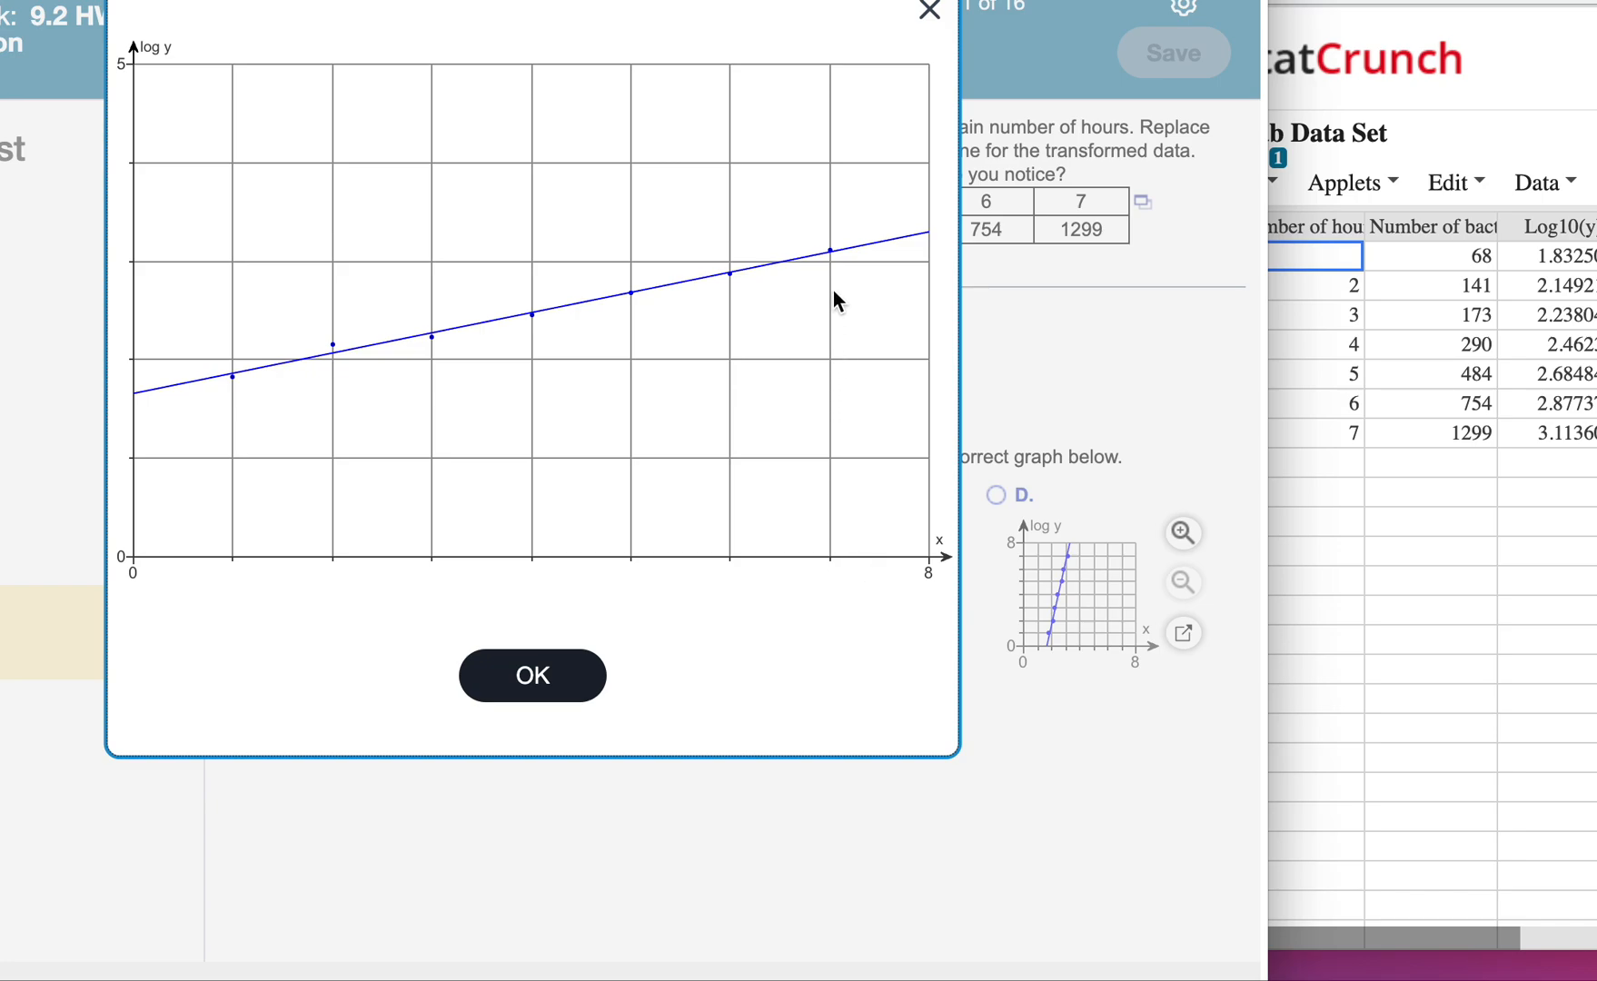
left_click(535, 668)
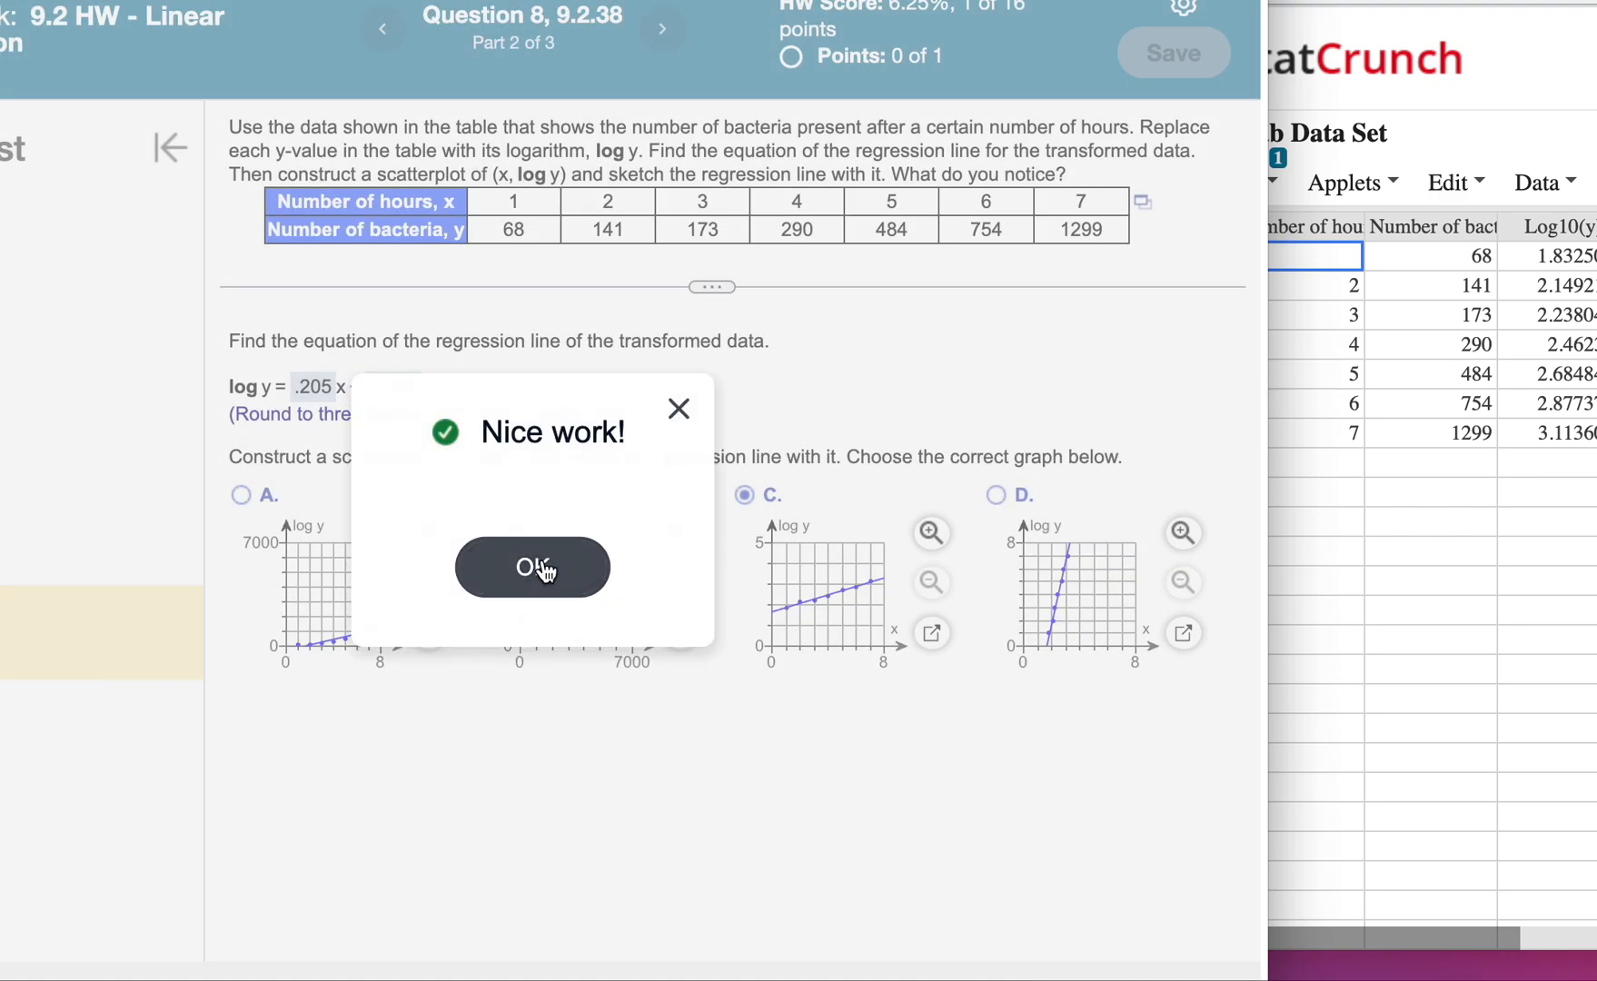
left_click(541, 564)
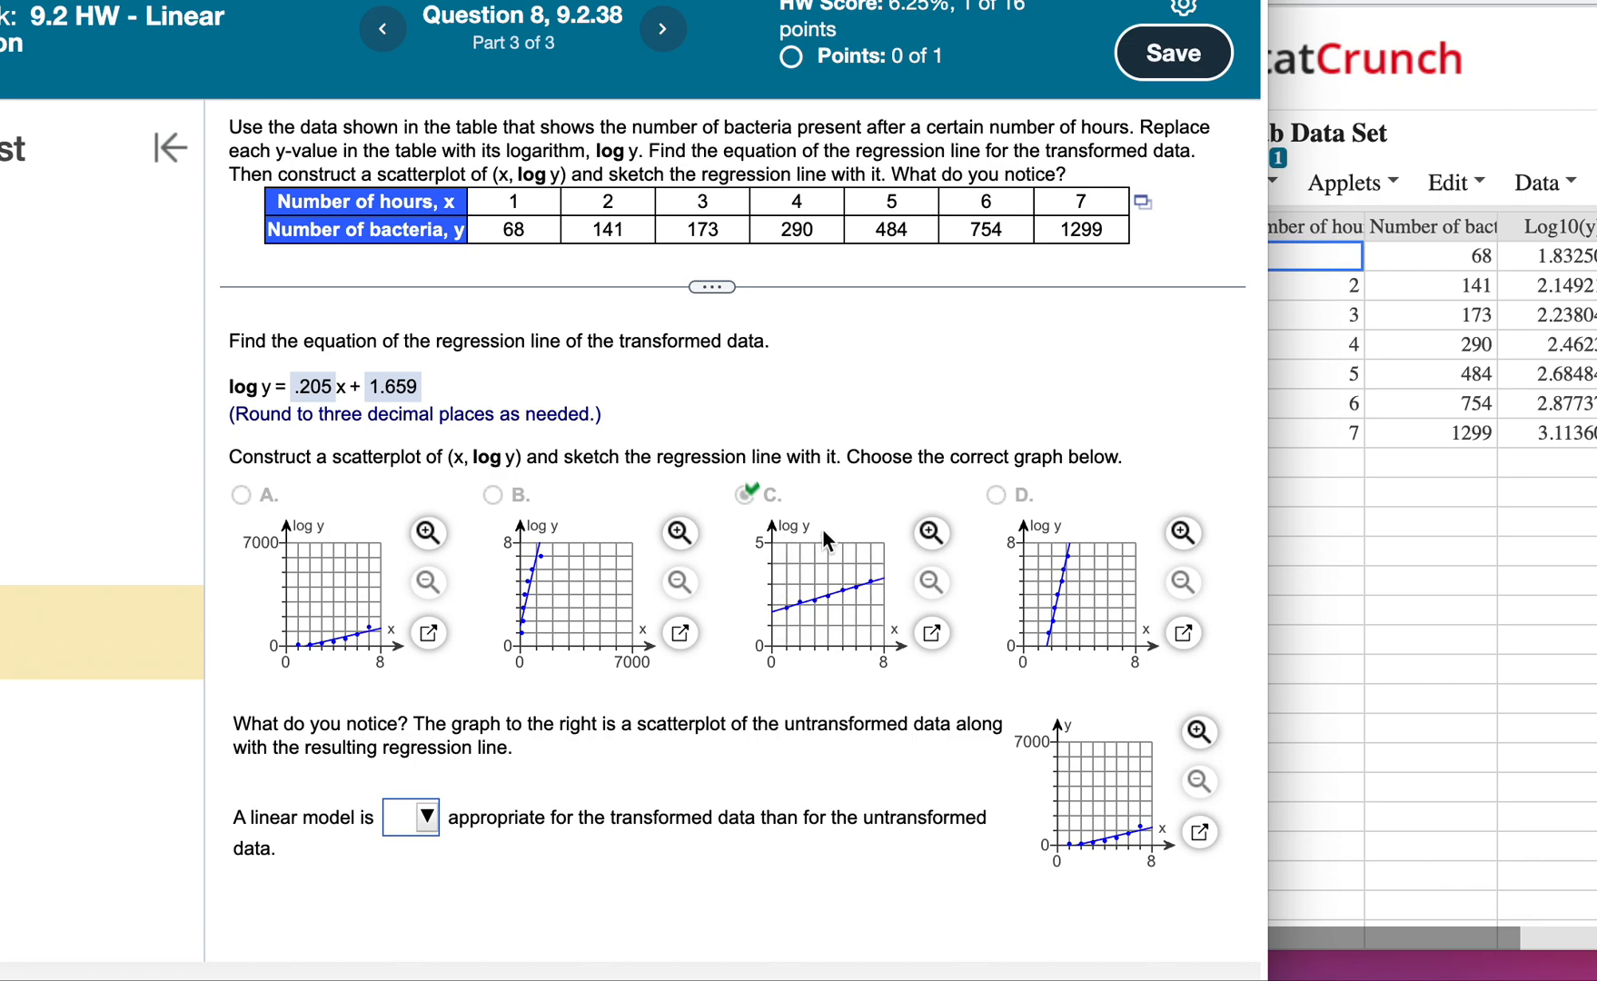
Enlarge and examine the scatterplot of the untransformed data with its regression line.
left_click(1199, 831)
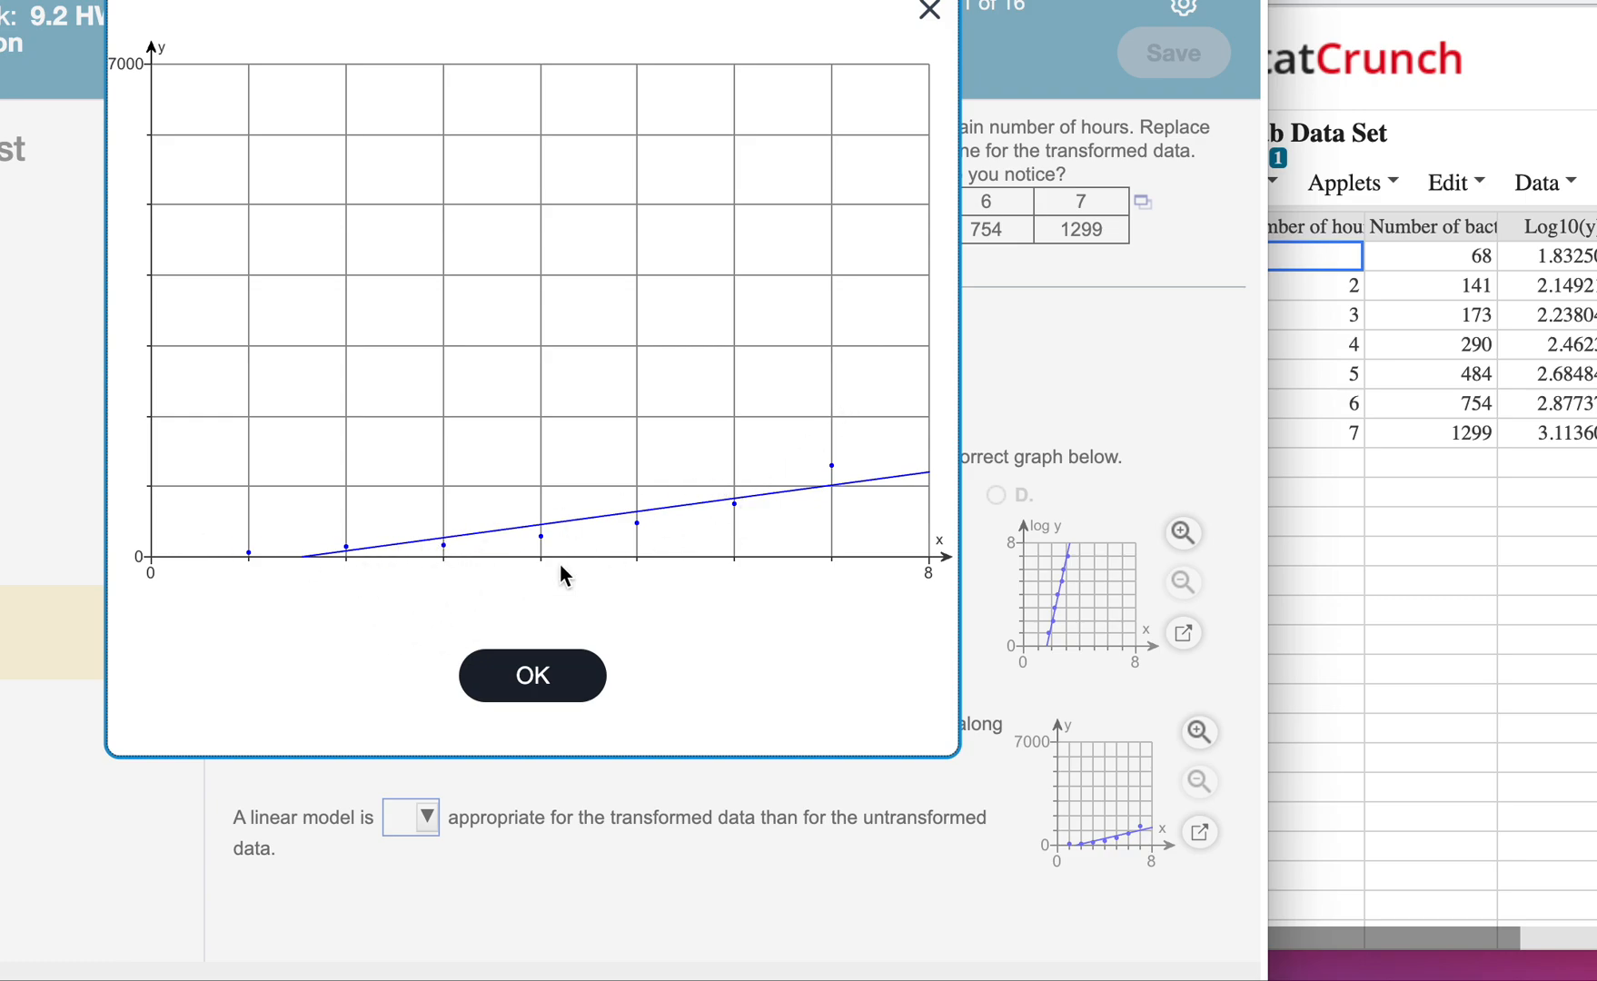
left_click(549, 671)
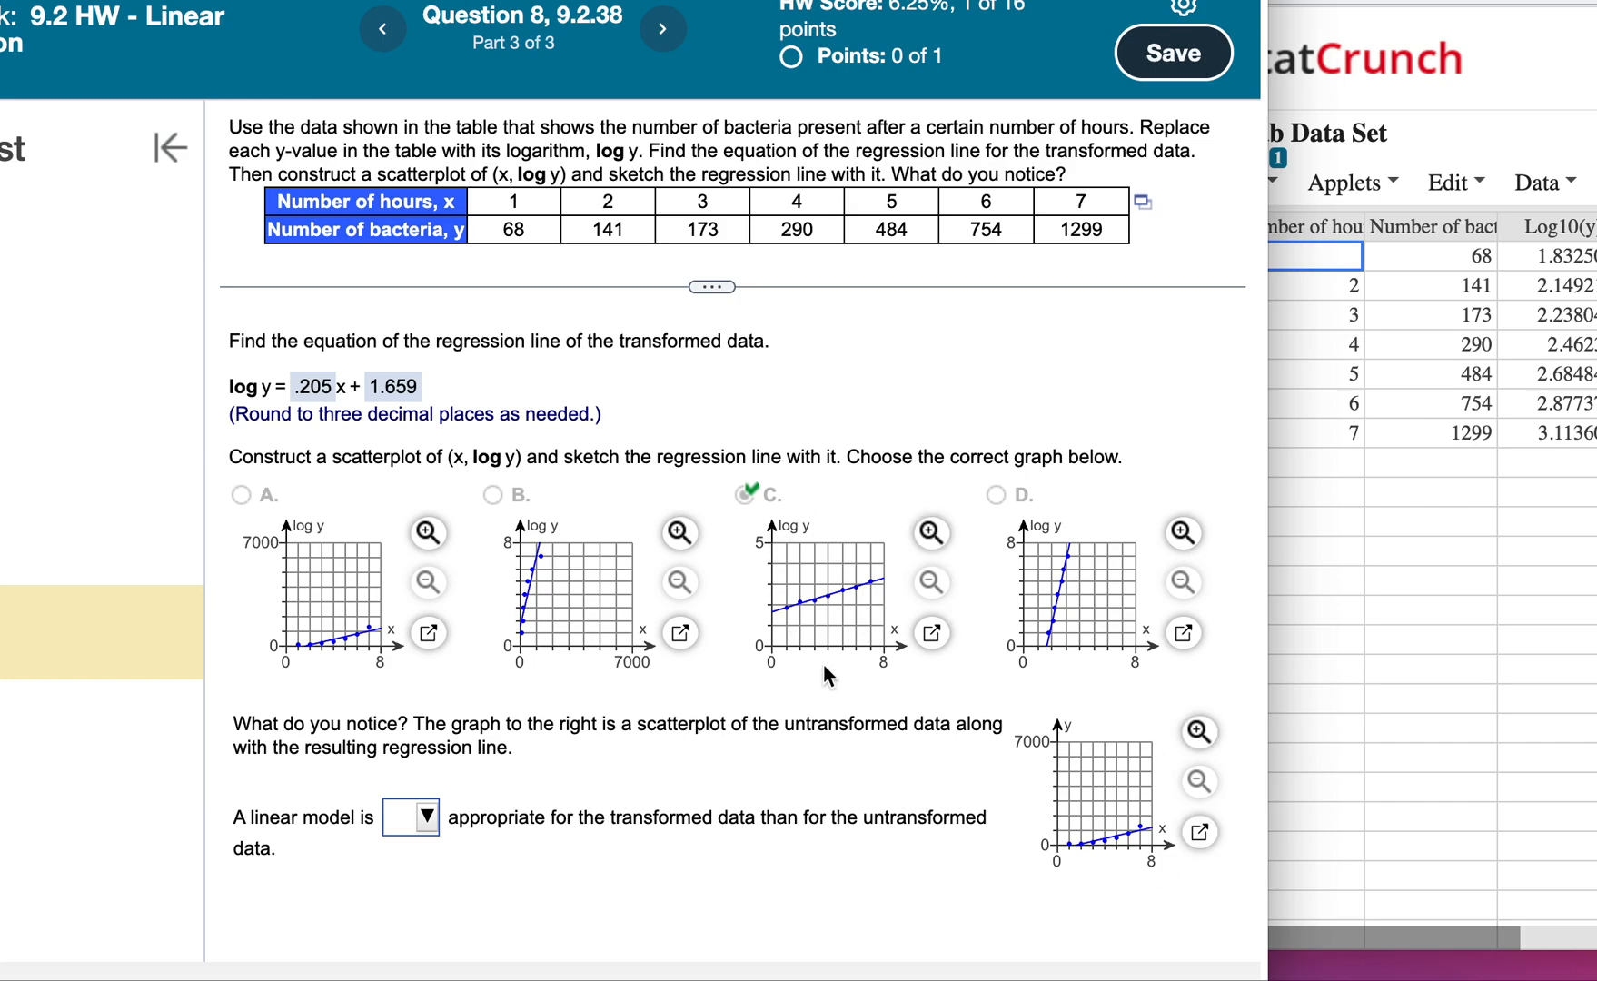
left_click(1367, 447)
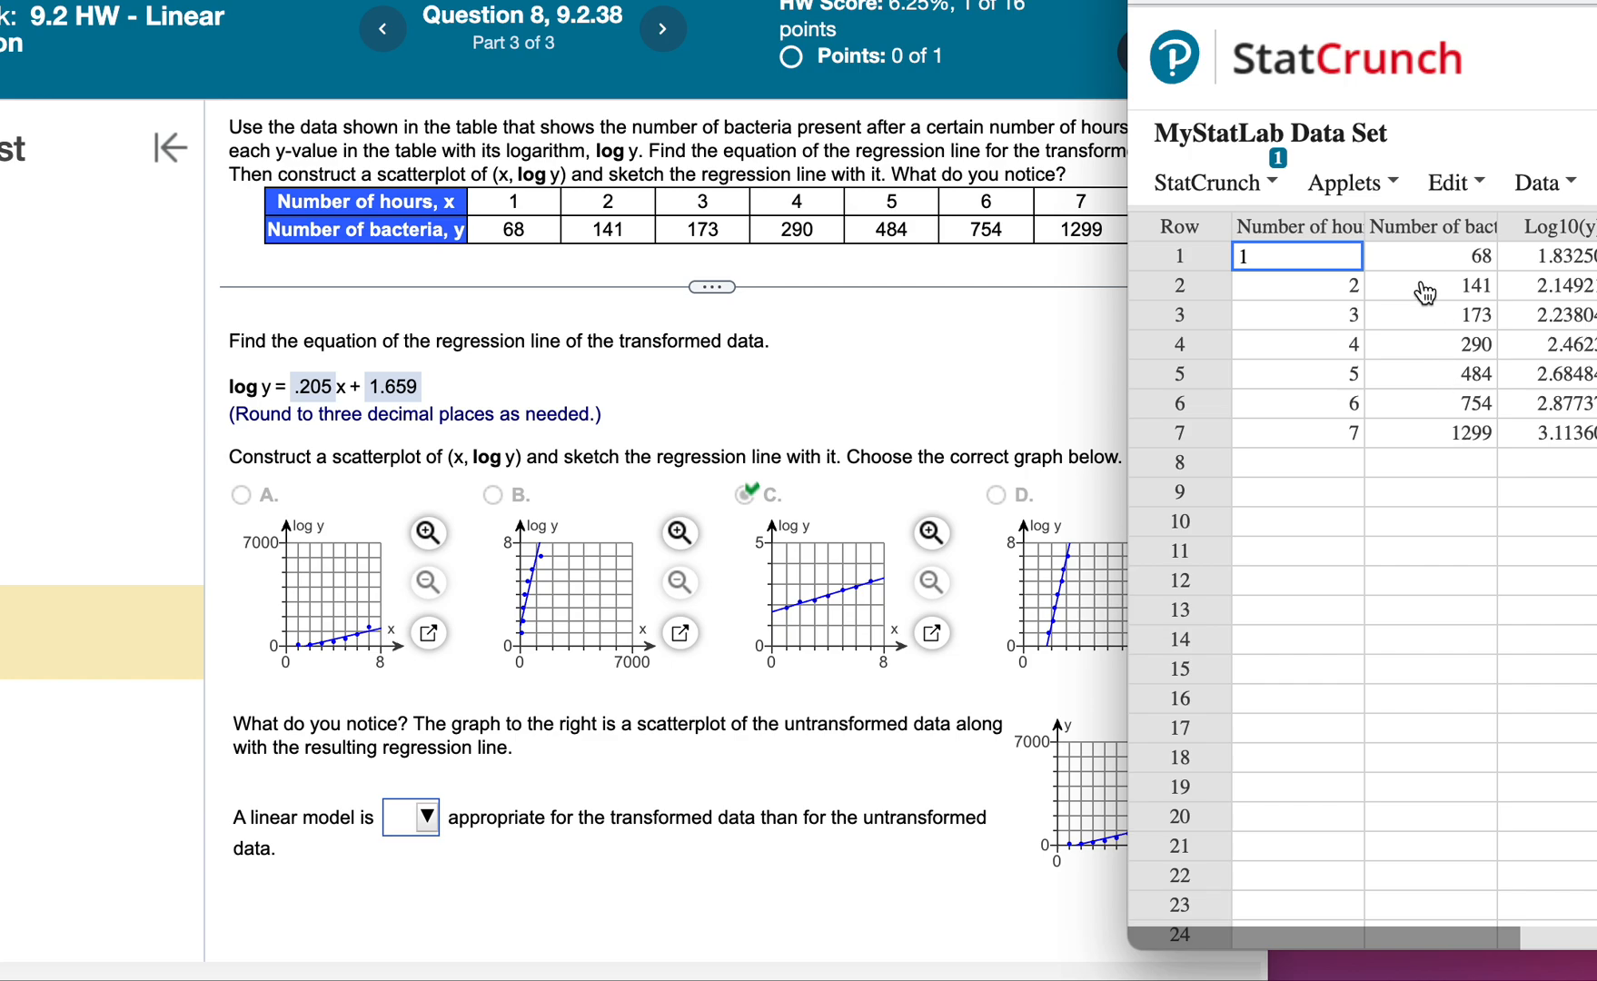
left_click(590, 822)
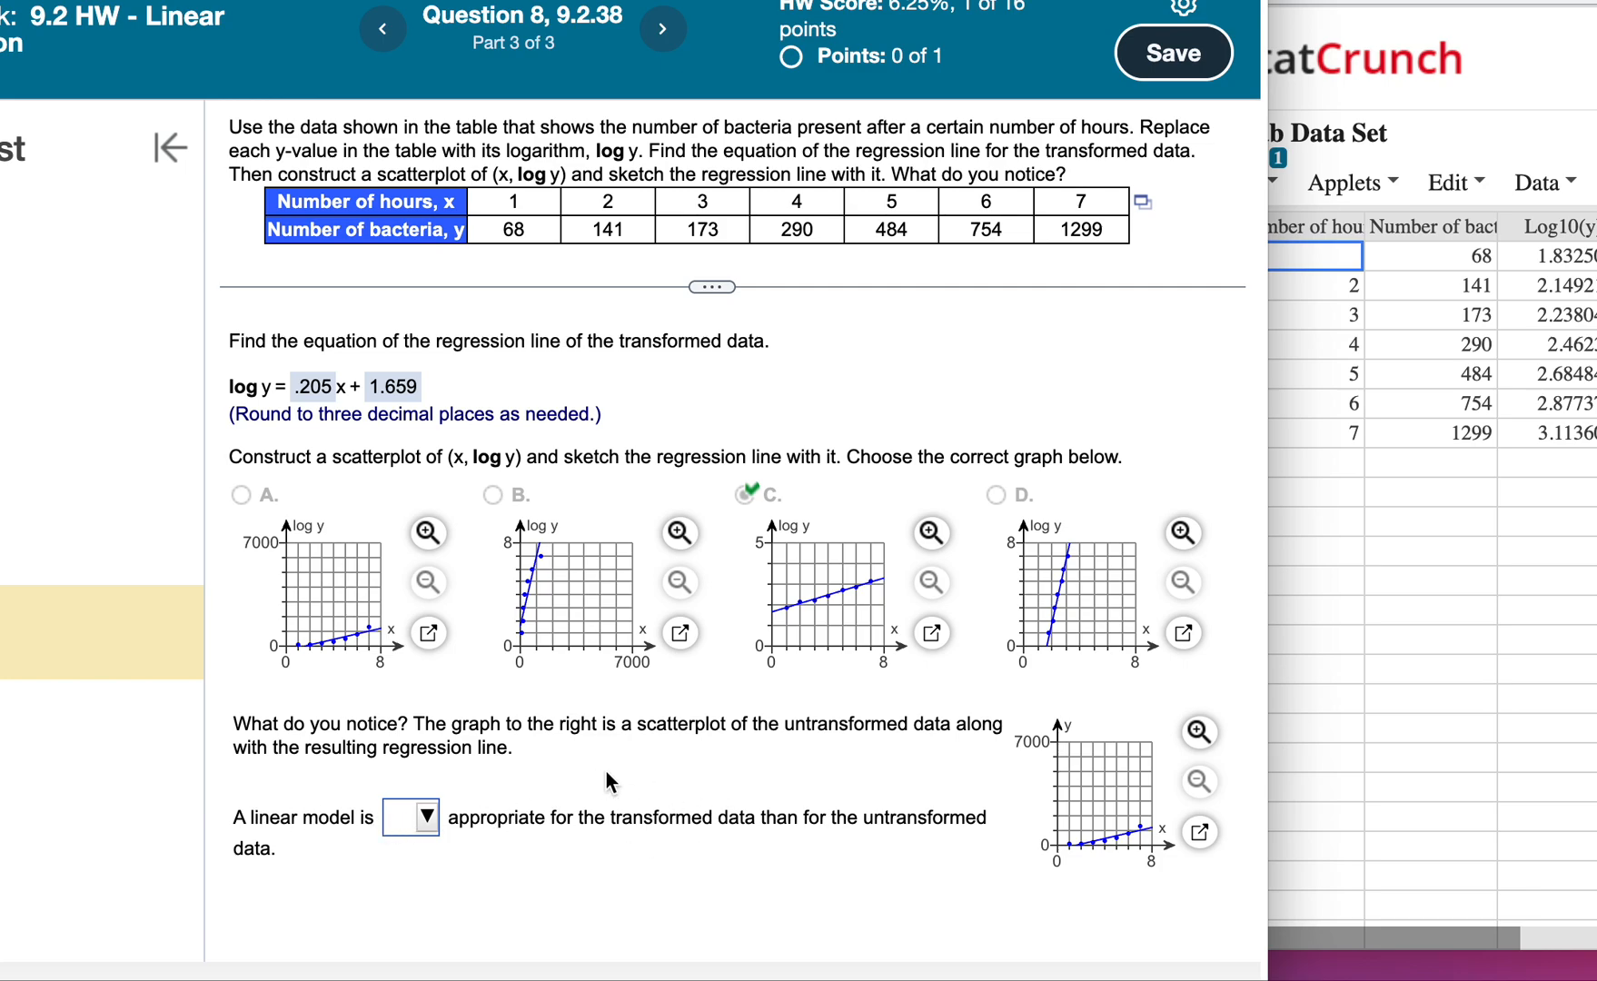
Answer that a linear model is more appropriate for the transformed data than for the untransformed data and submit.
left_click(421, 816)
left_click(431, 711)
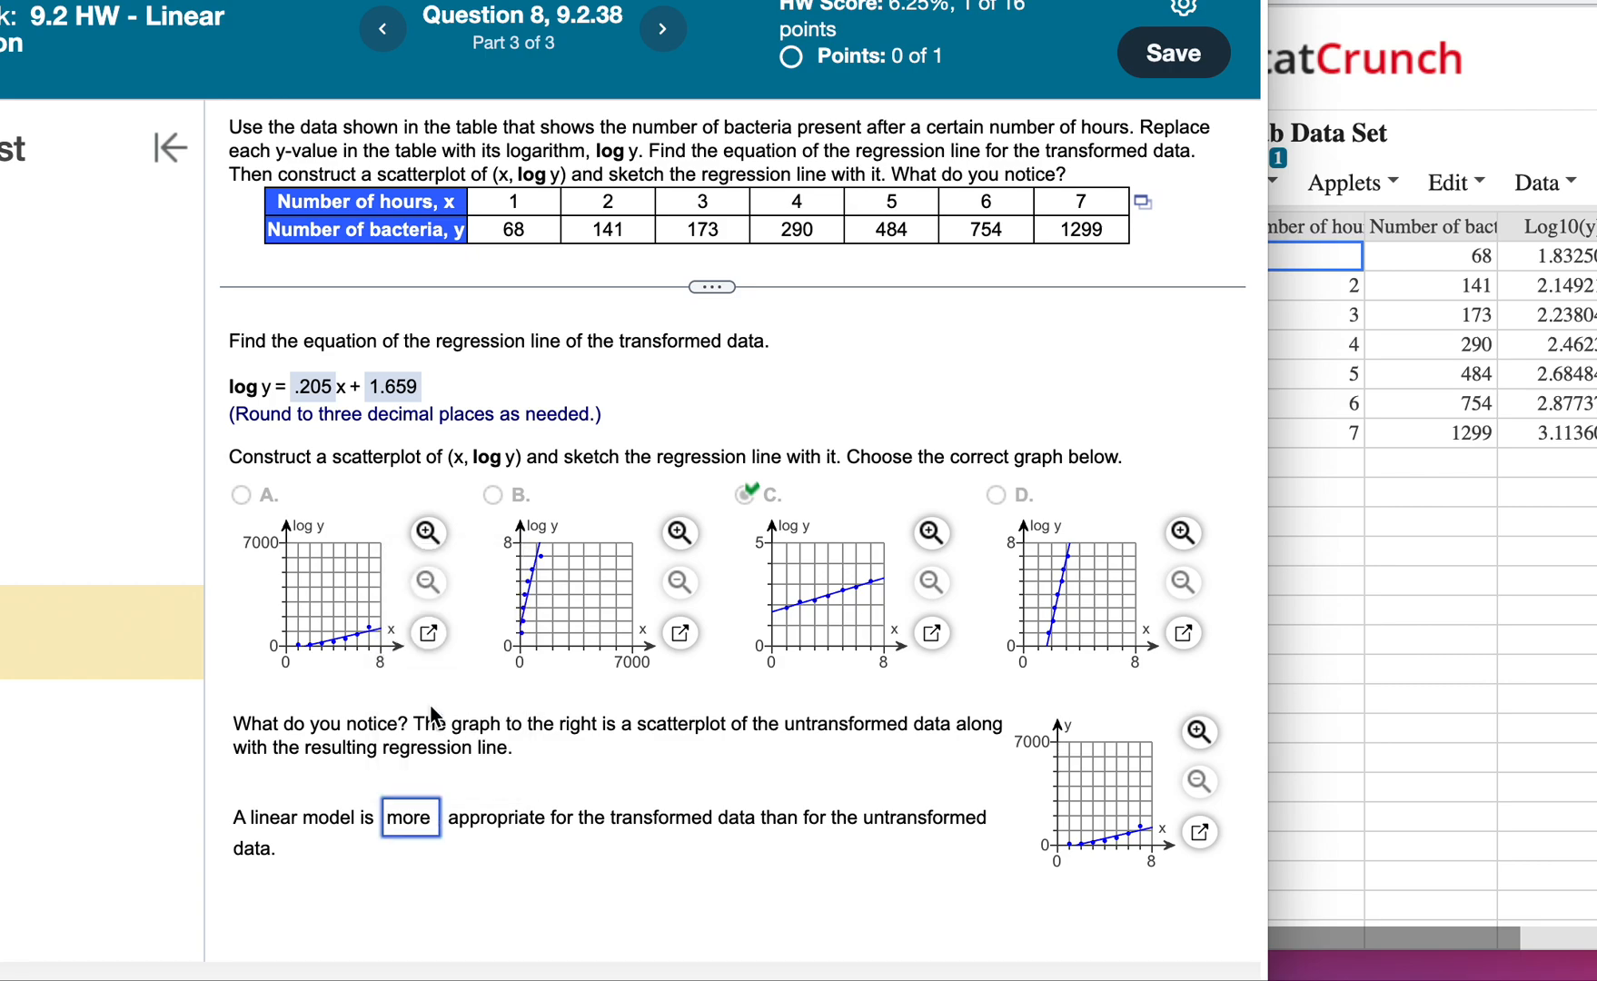
left_click(843, 656)
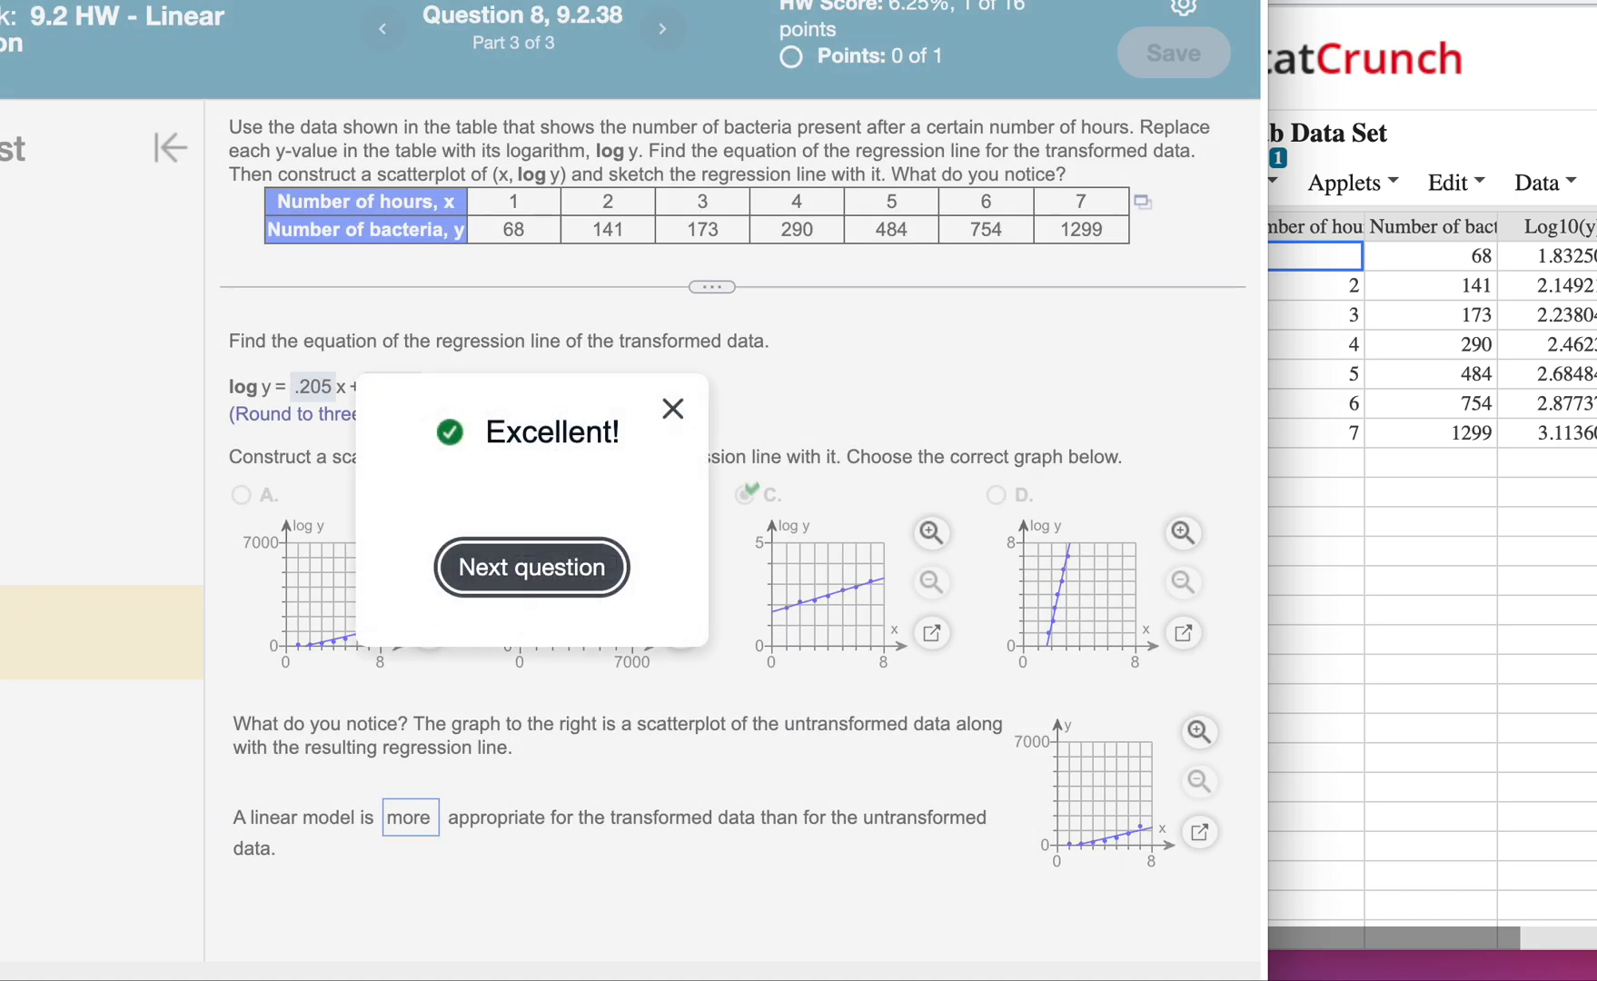
Advance past the feedback and open Question 11 from the assignment list.
left_click(634, 563)
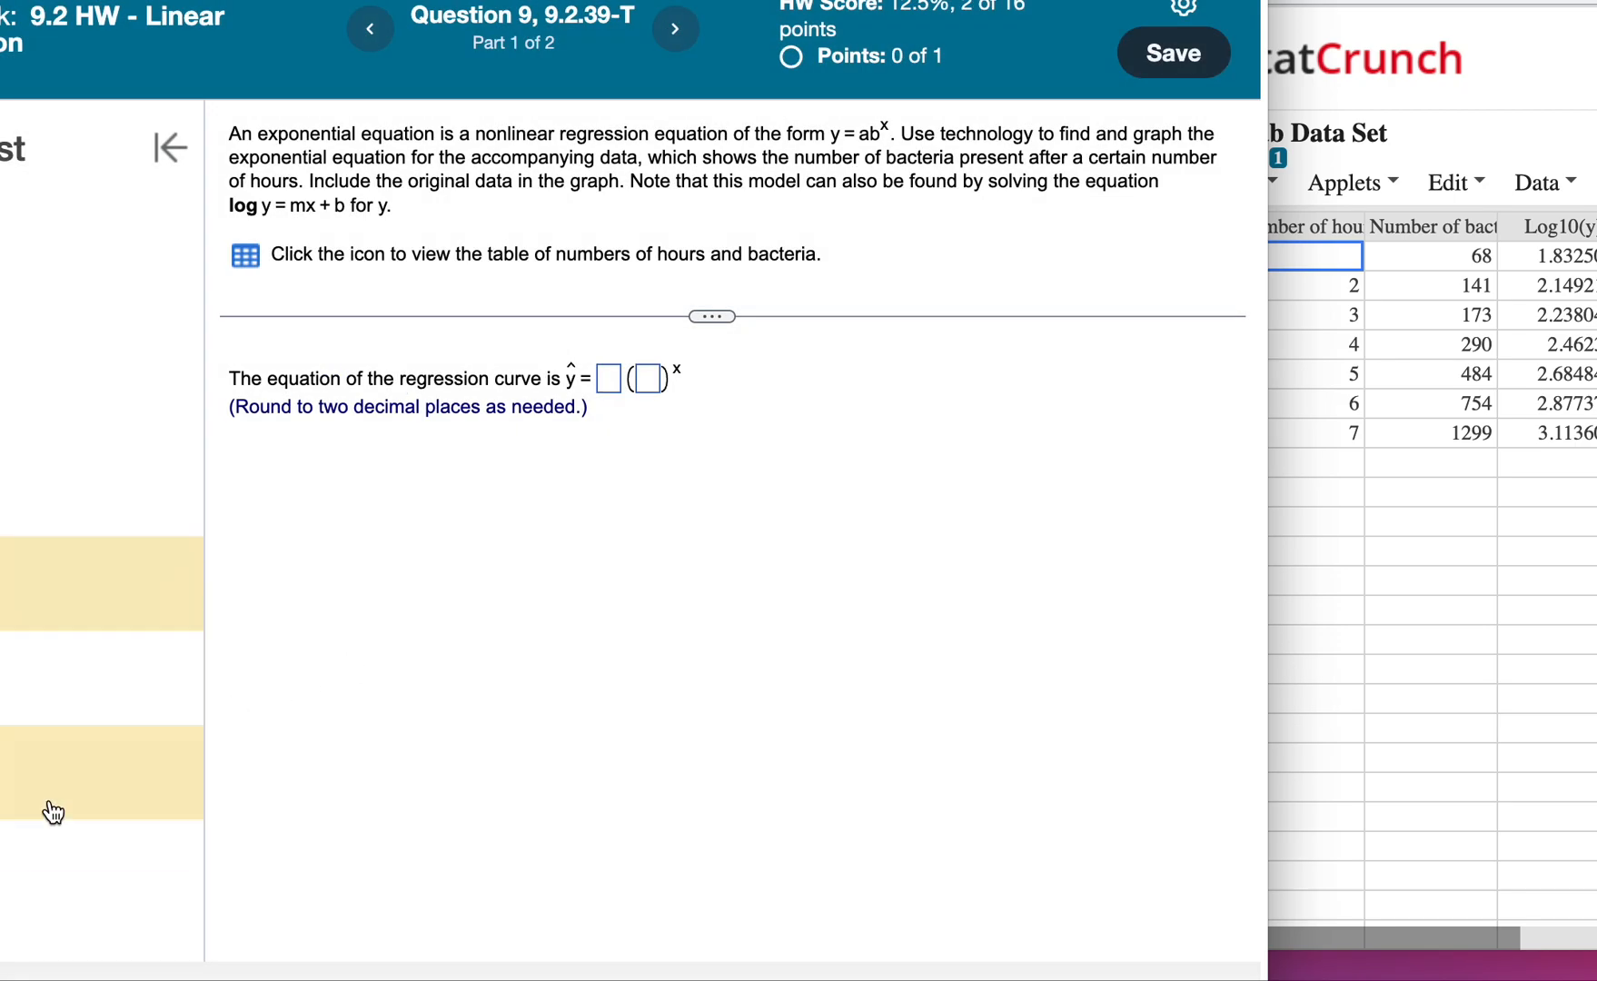
left_click(16, 799)
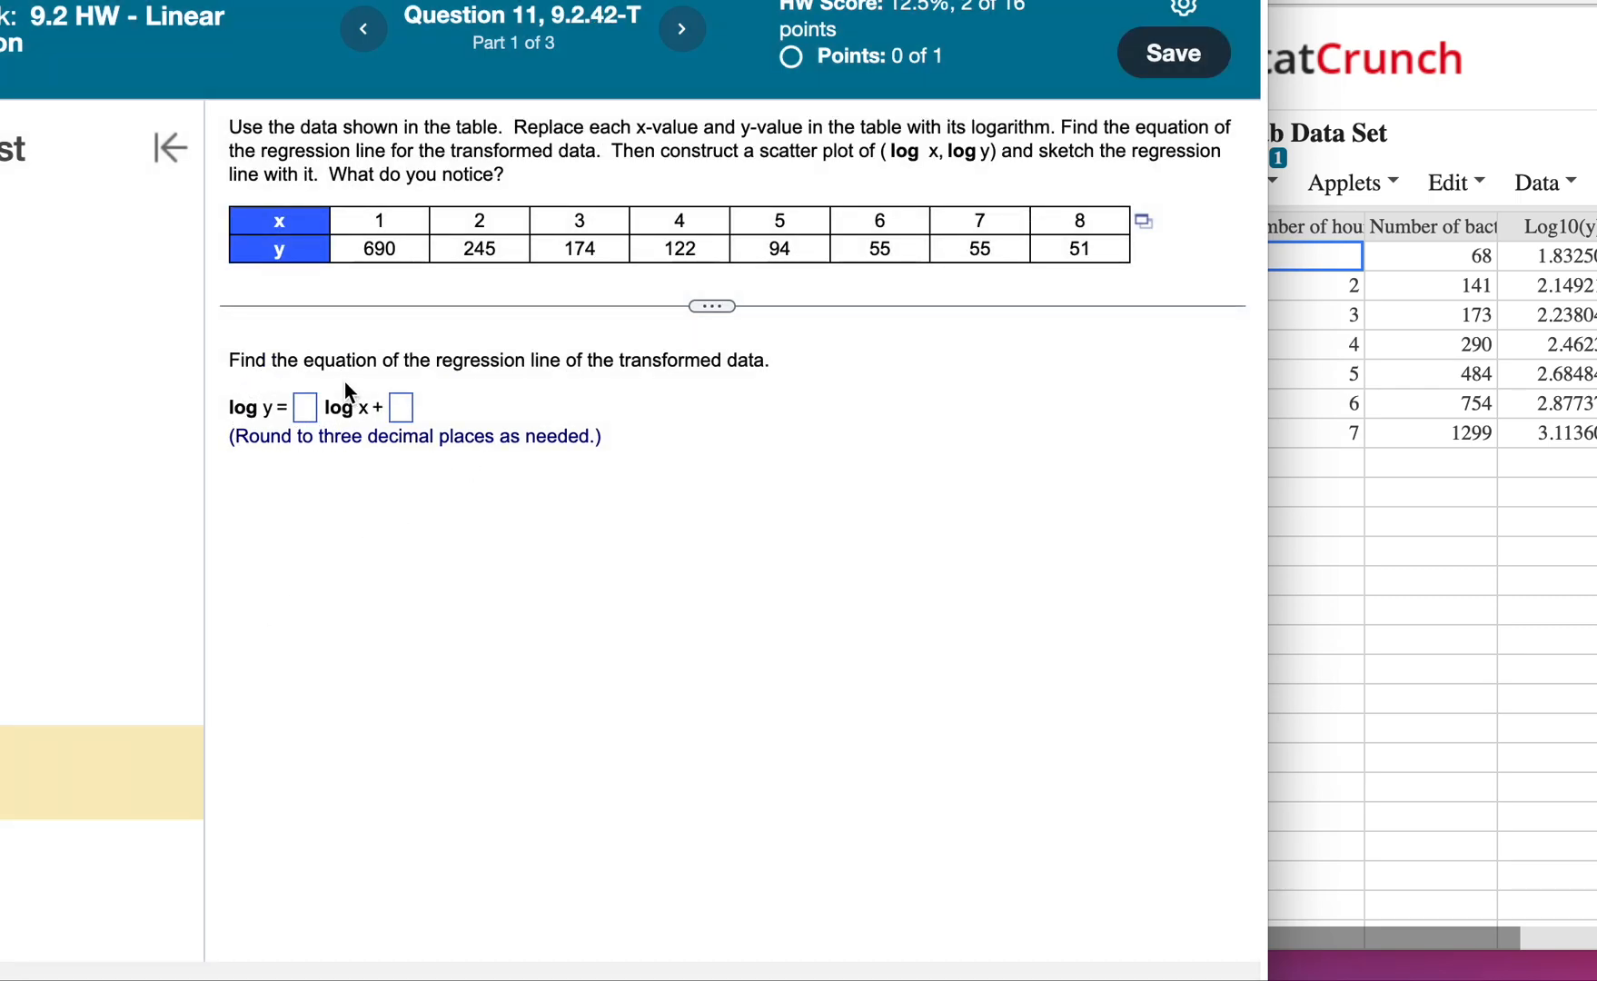
Build the compute expression log10("Number of hours, x") in the StatCrunch data set.
left_click(1503, 504)
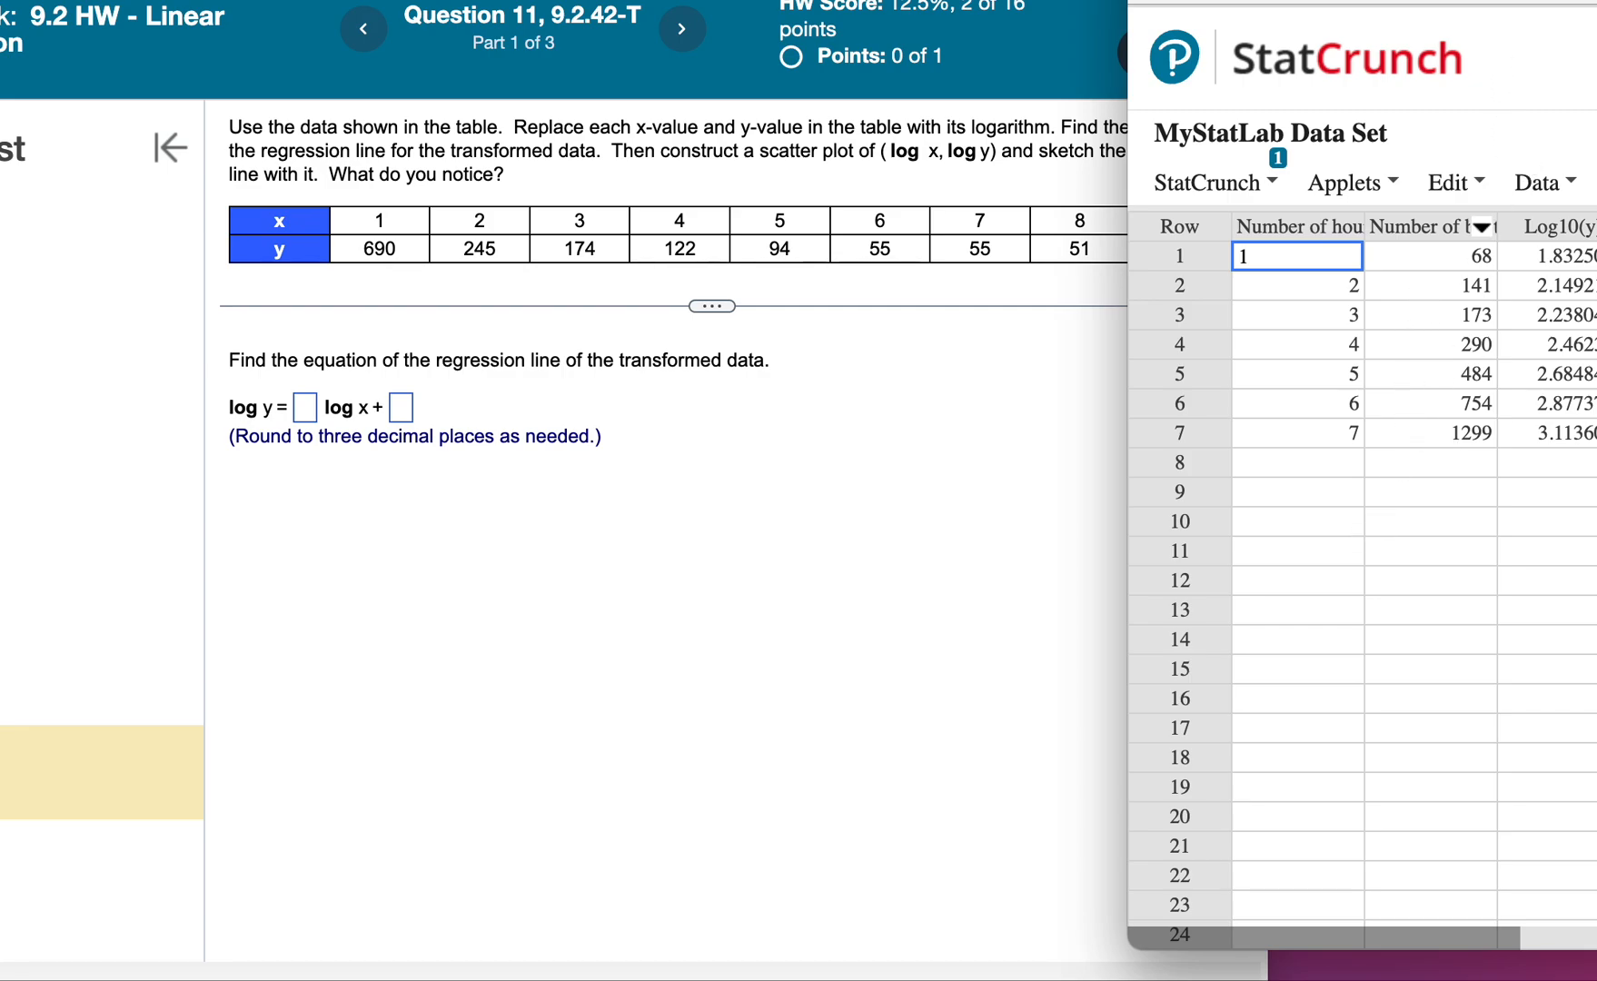
left_click_drag(1498, 3, 1040, 0)
left_click(1596, 233)
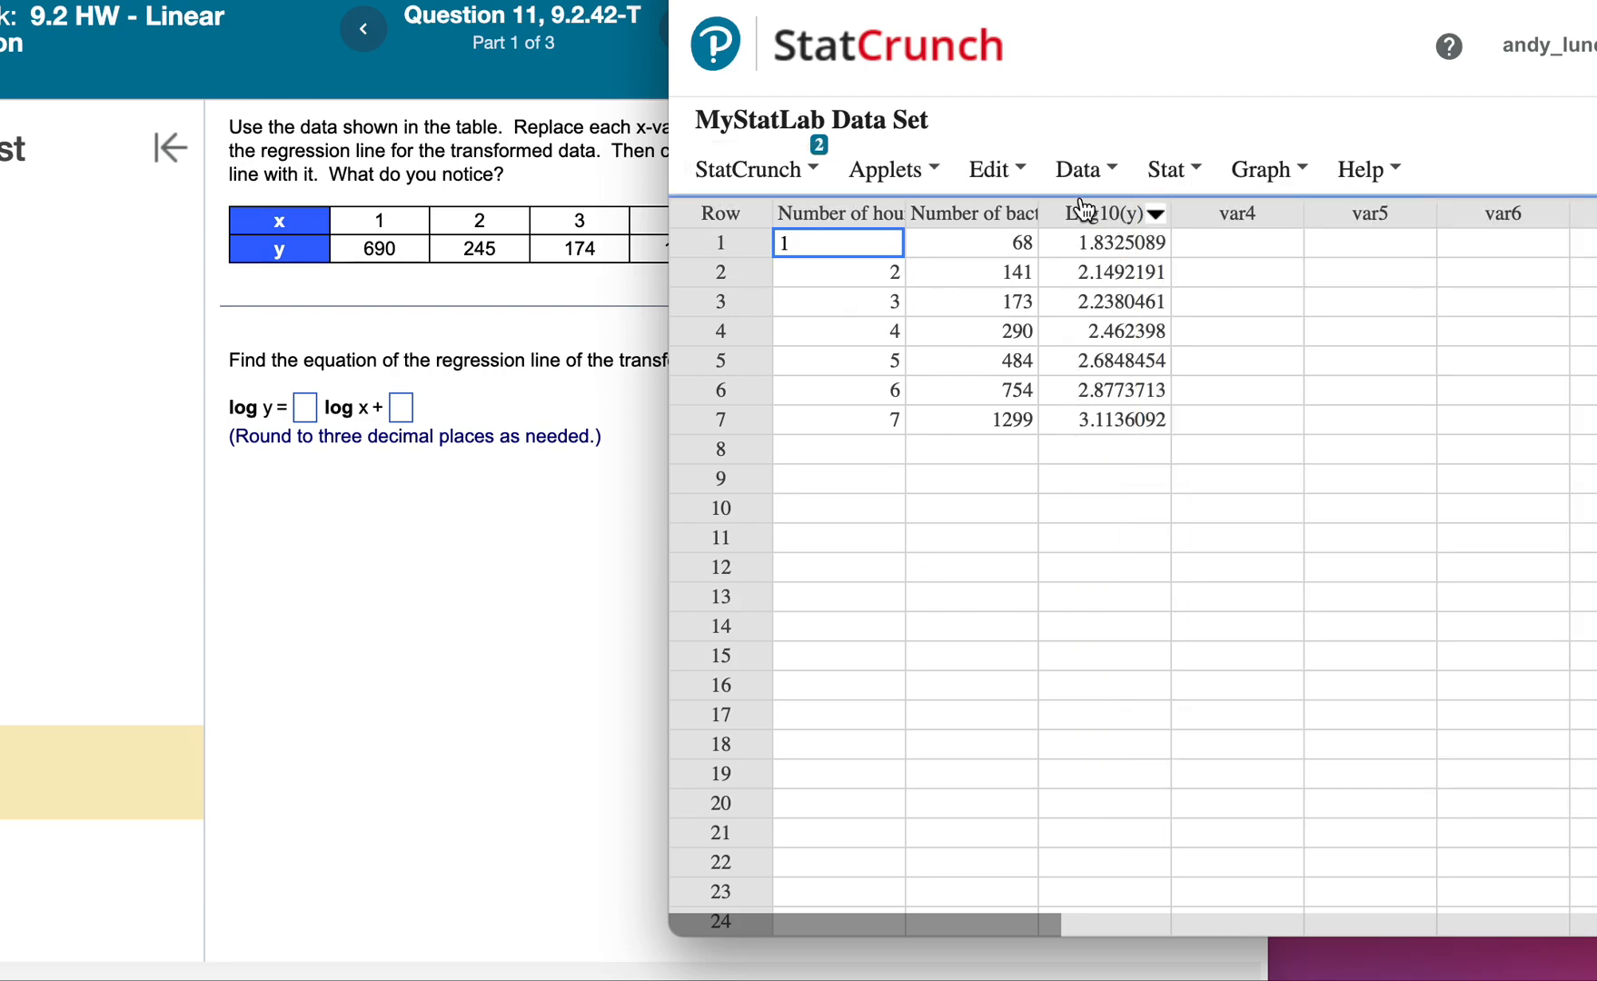
left_click(1196, 165)
left_click(1085, 173)
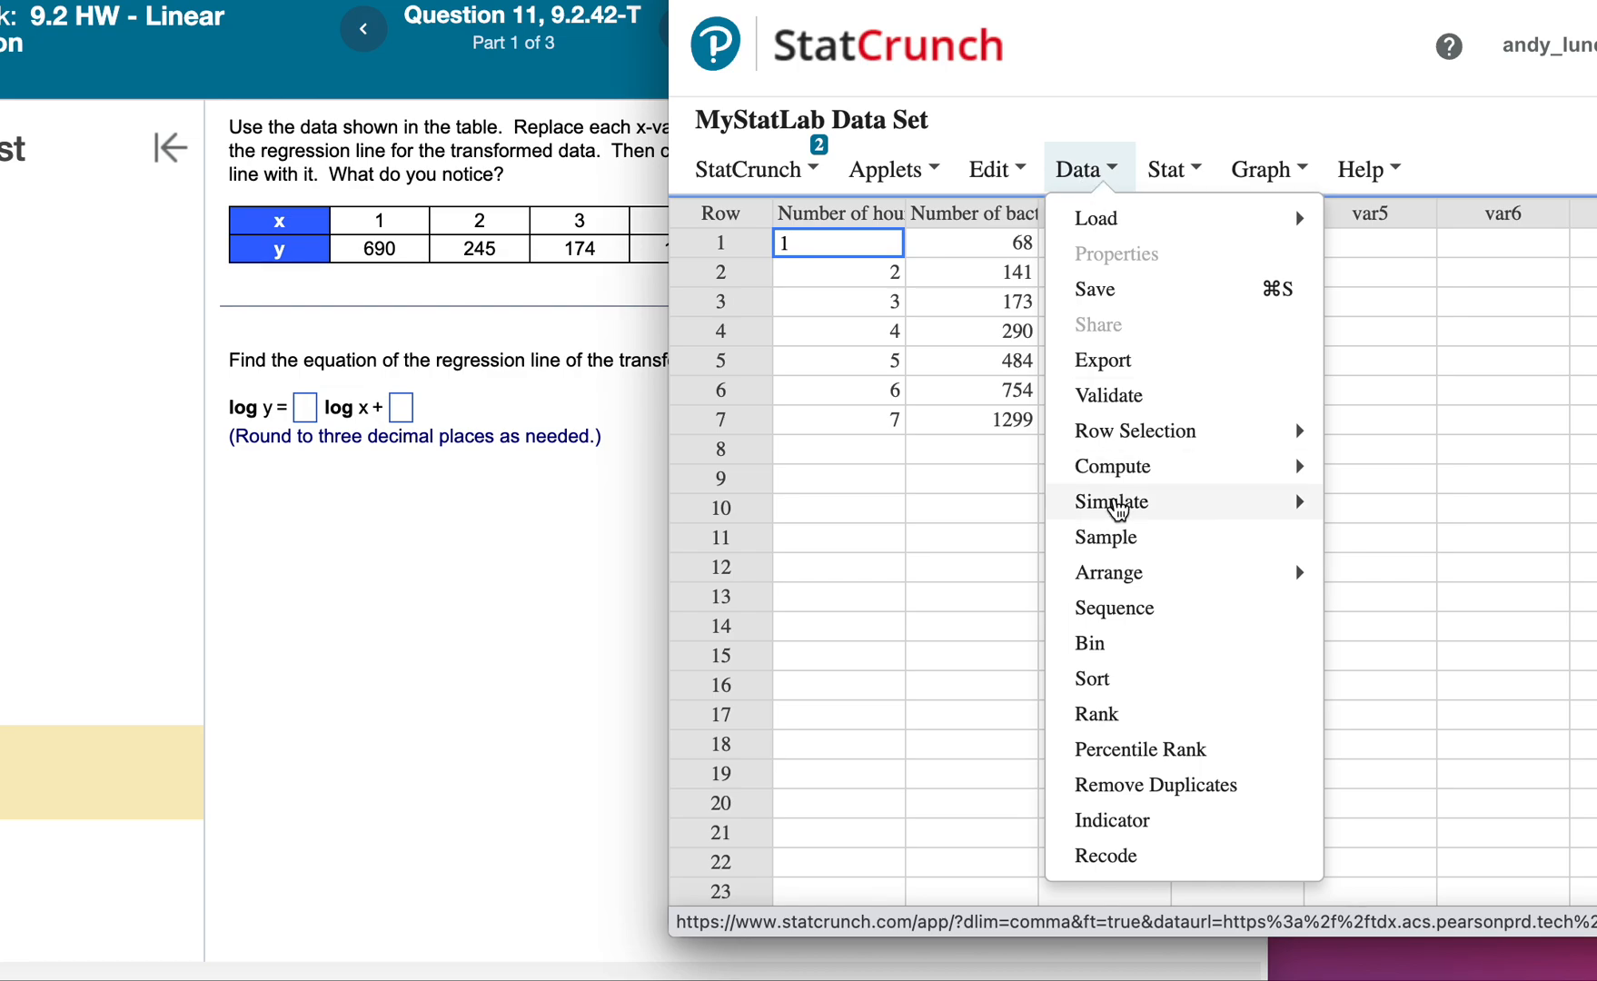
mouse_move(1116, 477)
left_click(1387, 478)
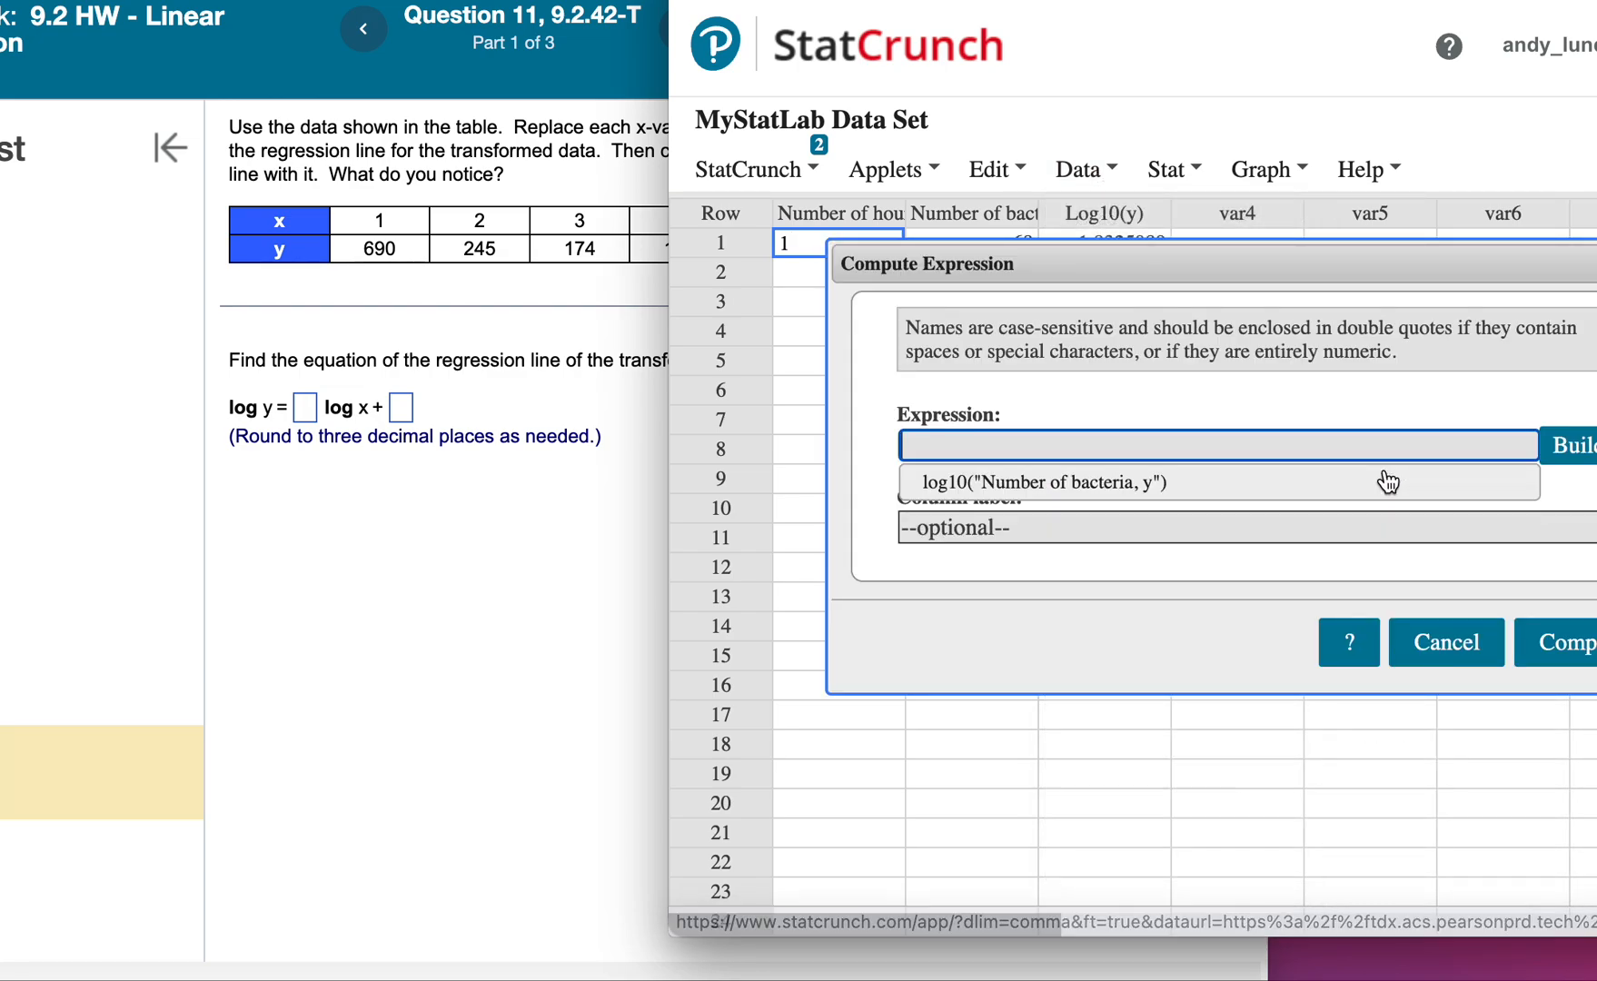
left_click(1580, 449)
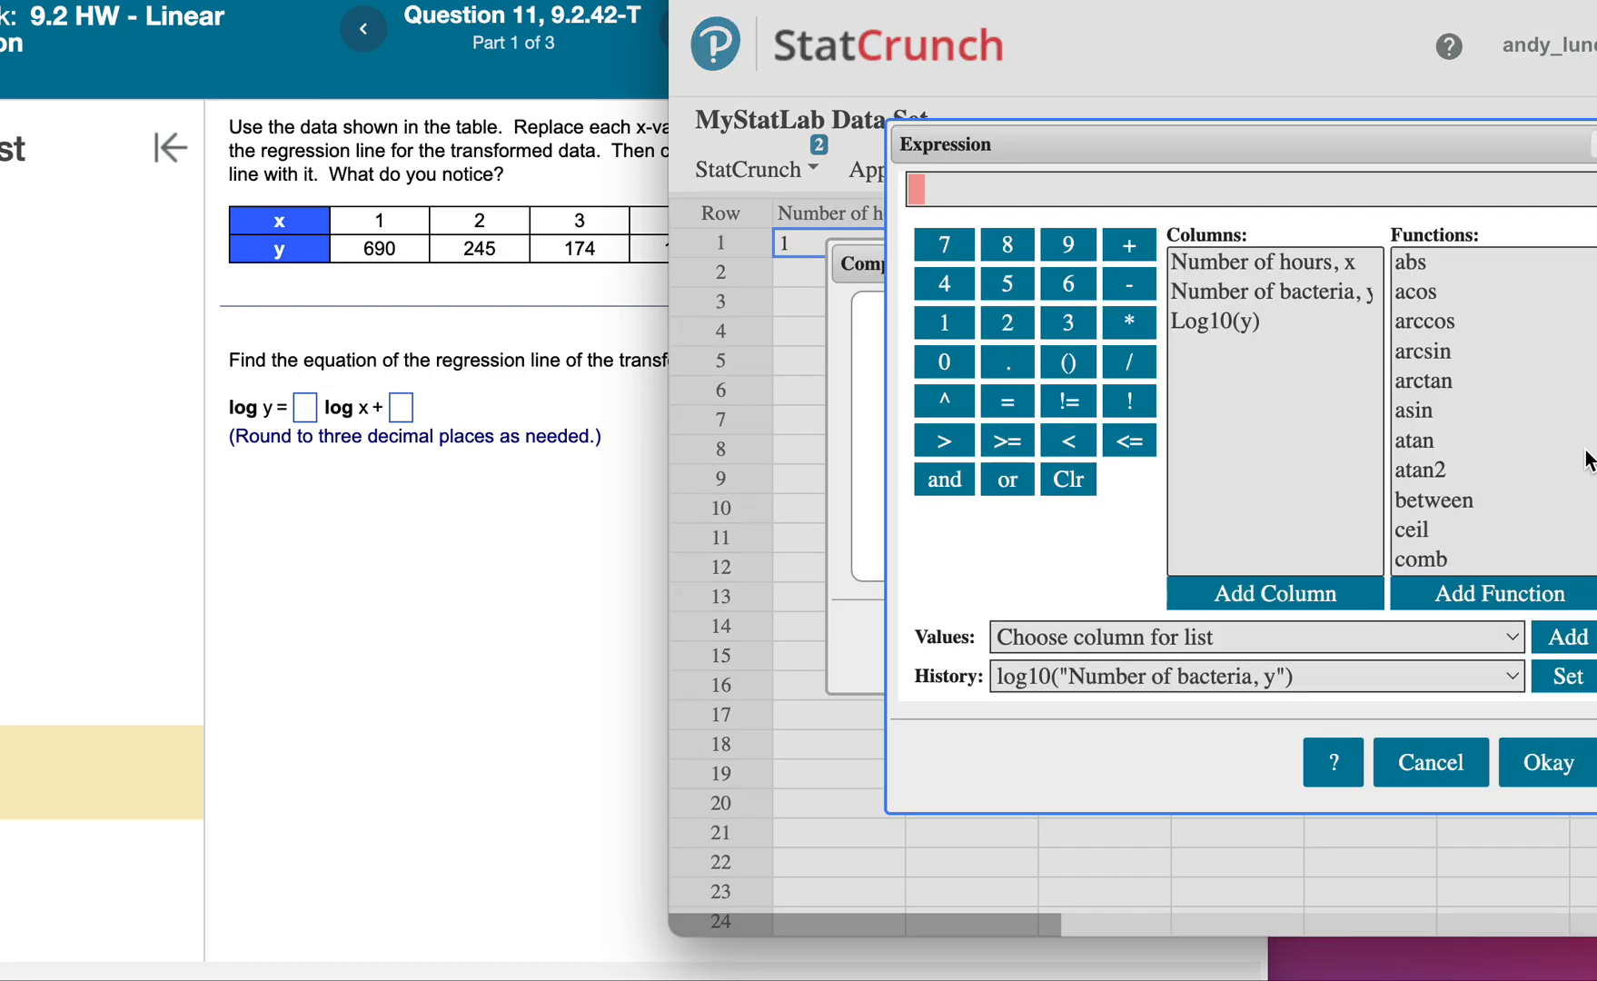
scroll(1448, 488, "down", 15)
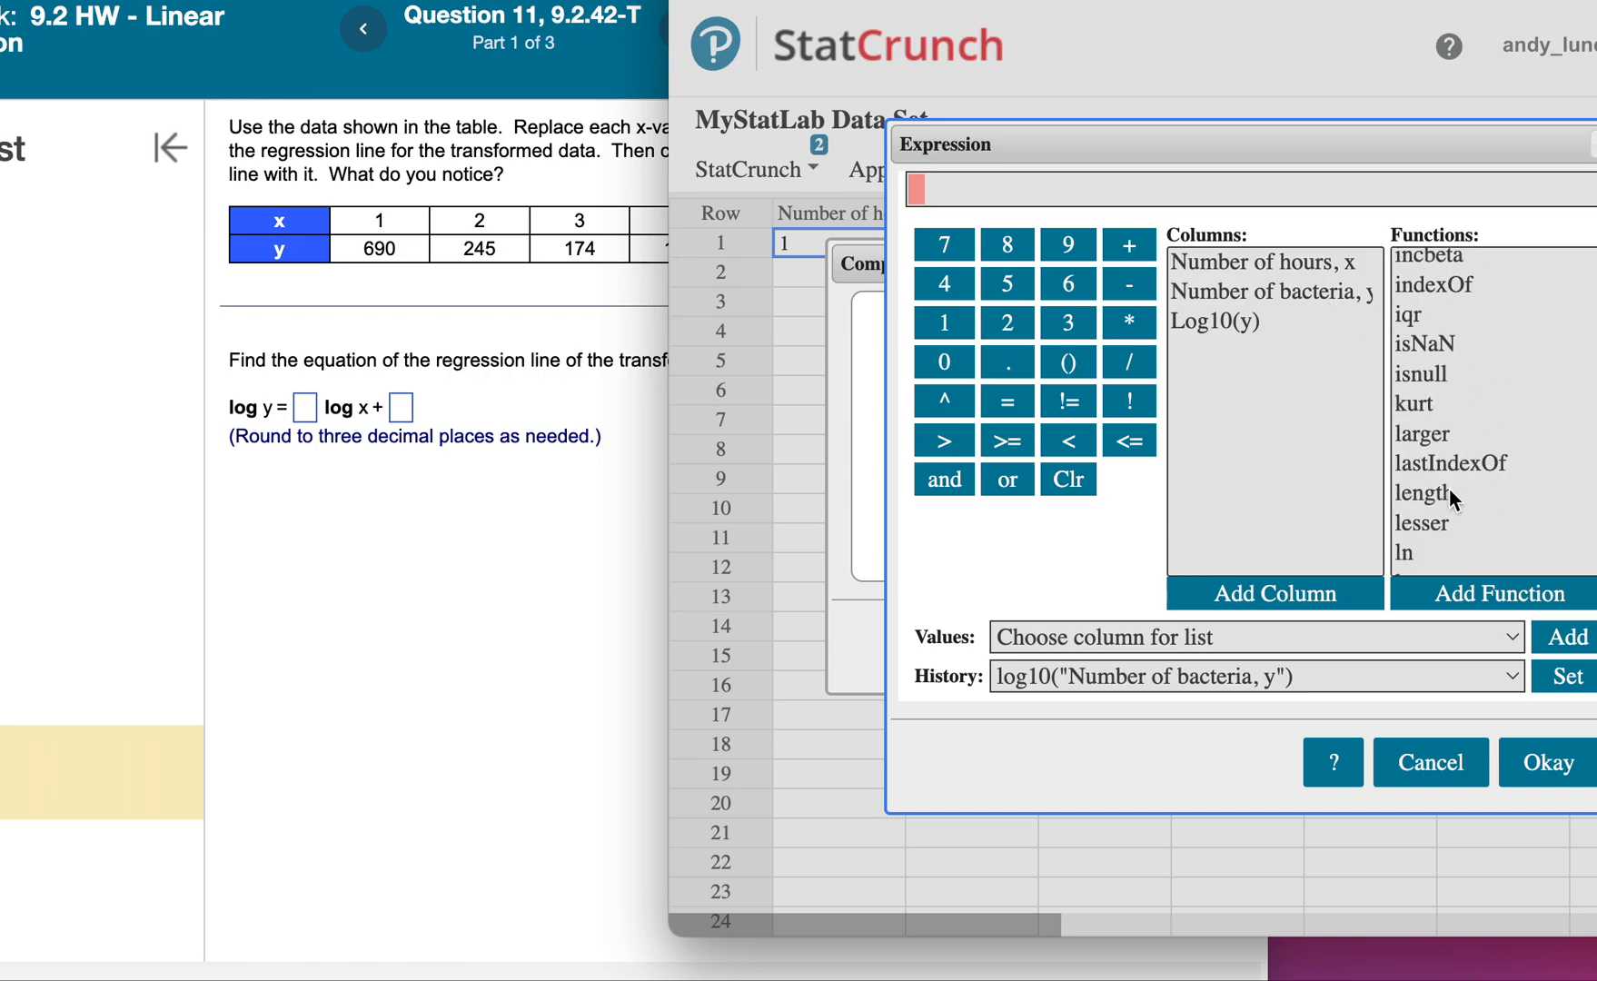
left_click(1448, 484)
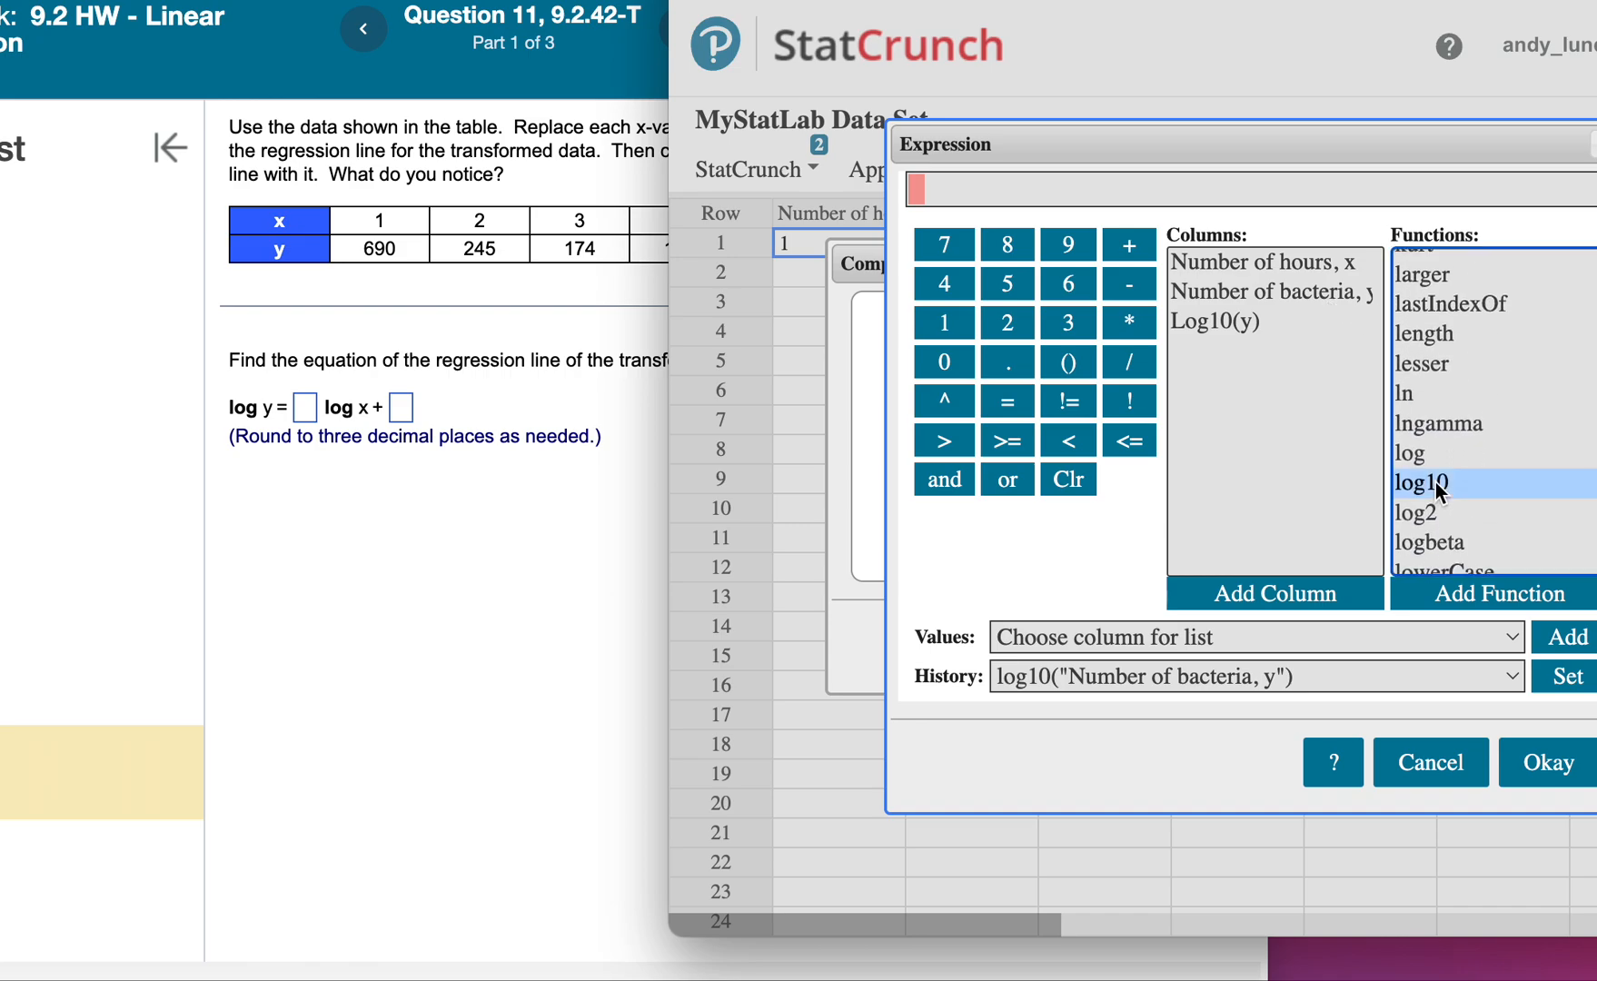
left_click(1451, 599)
left_click(1277, 265)
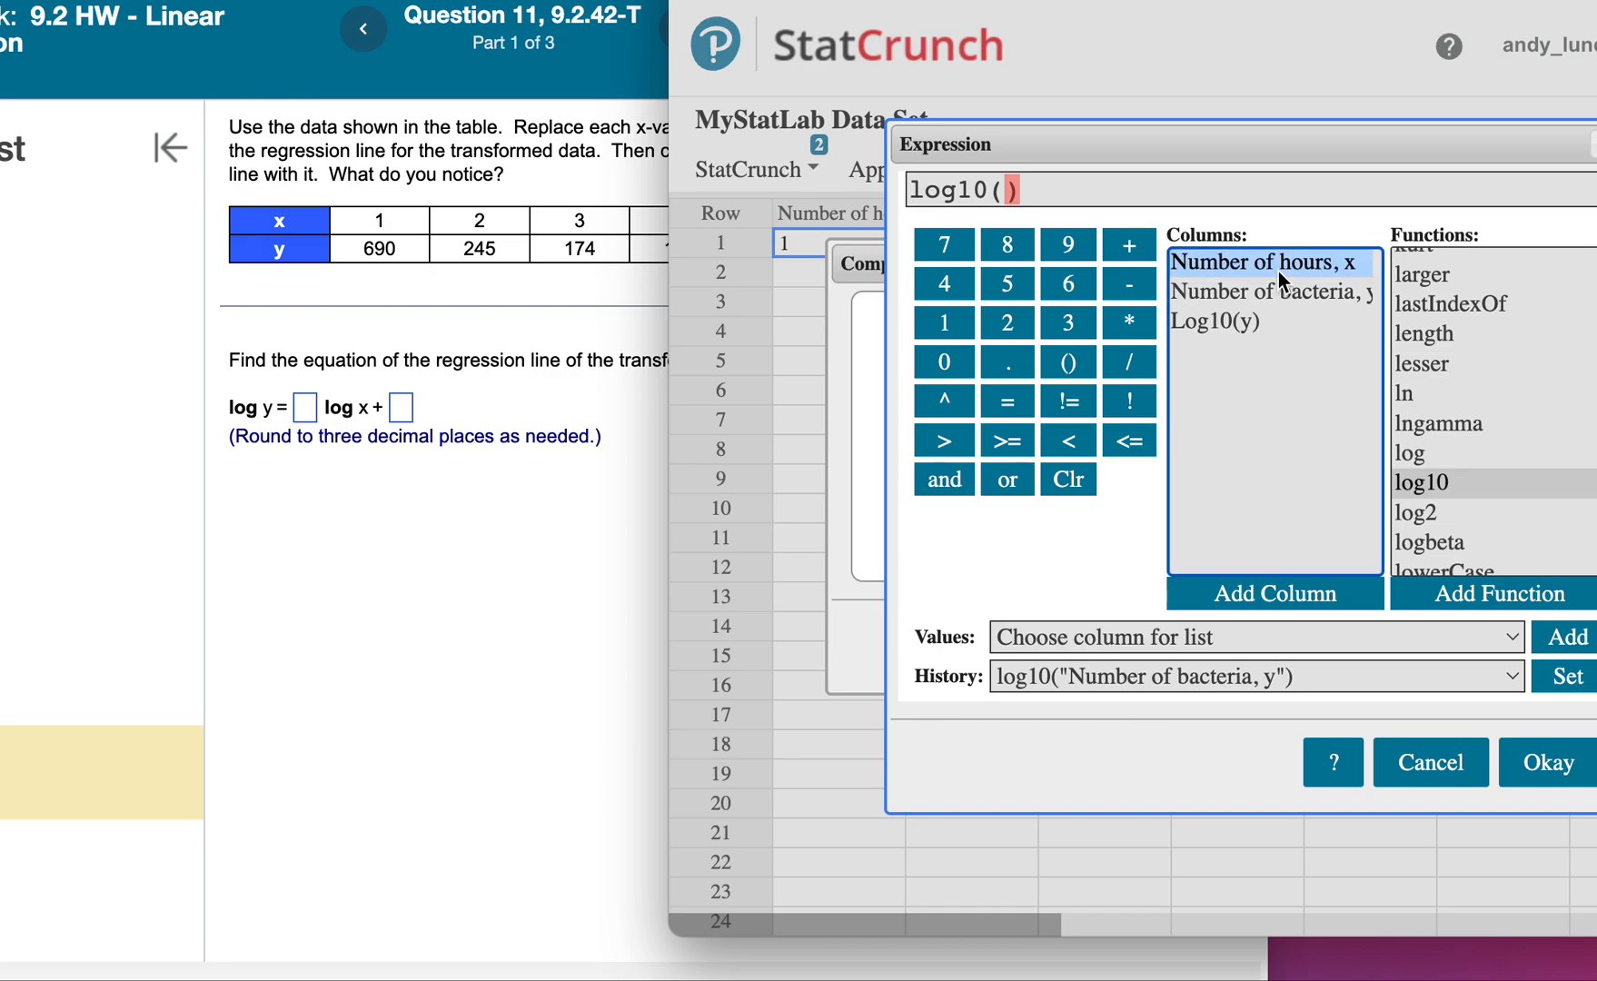
left_click(1278, 595)
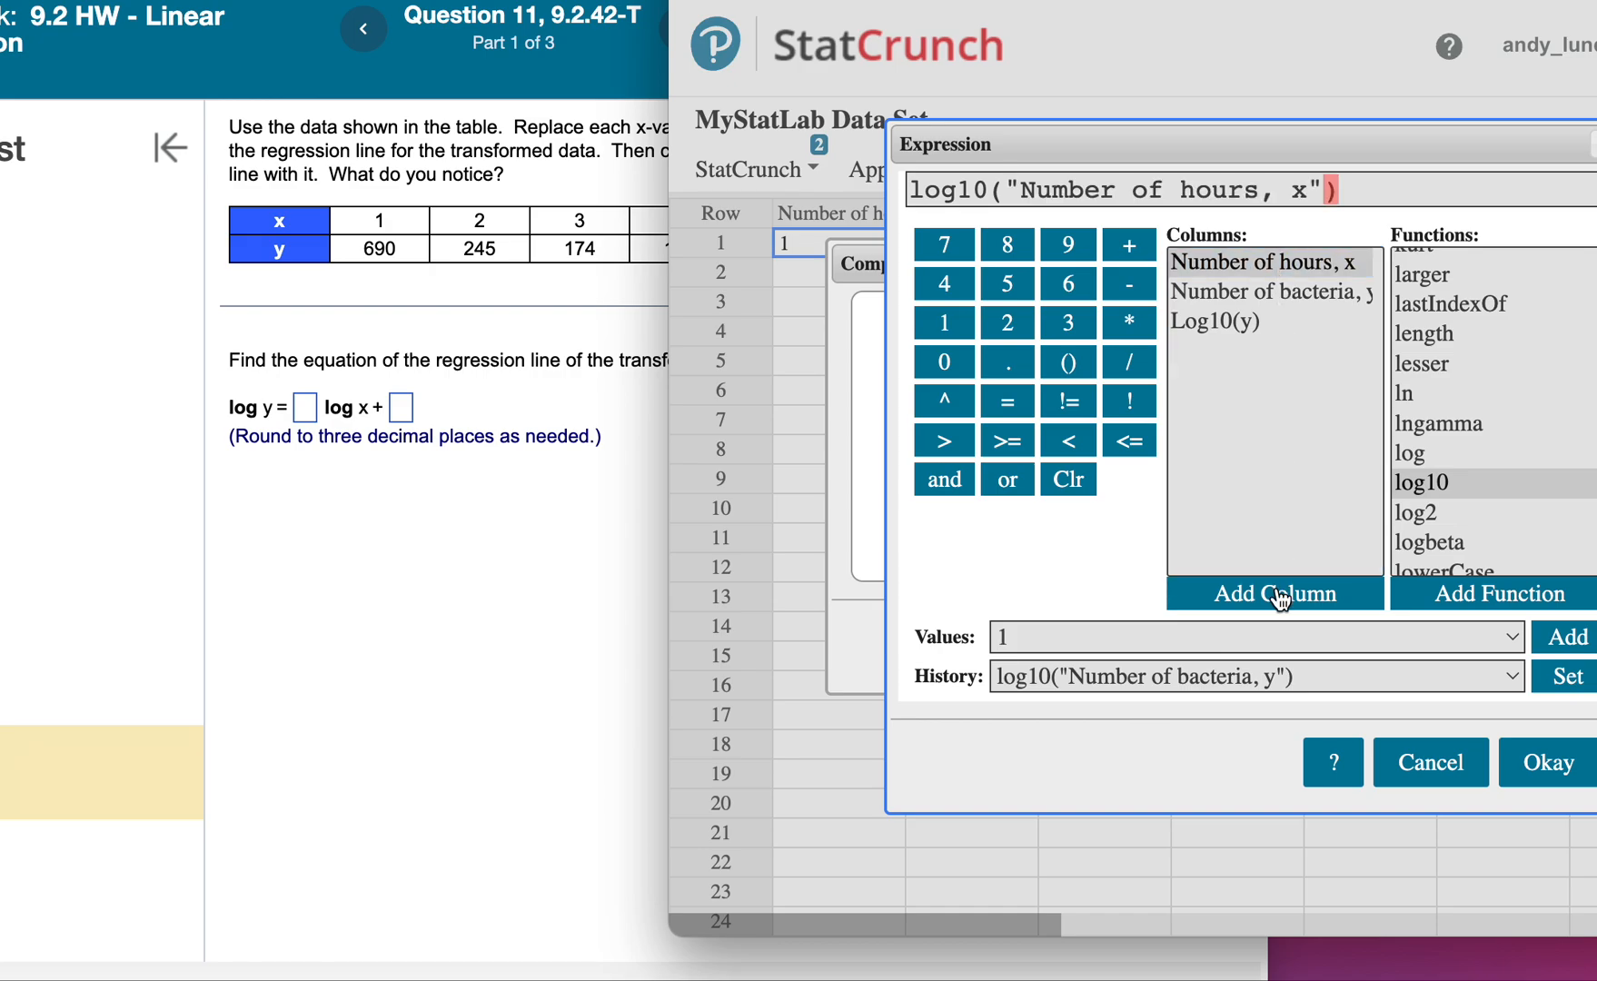
left_click(1566, 767)
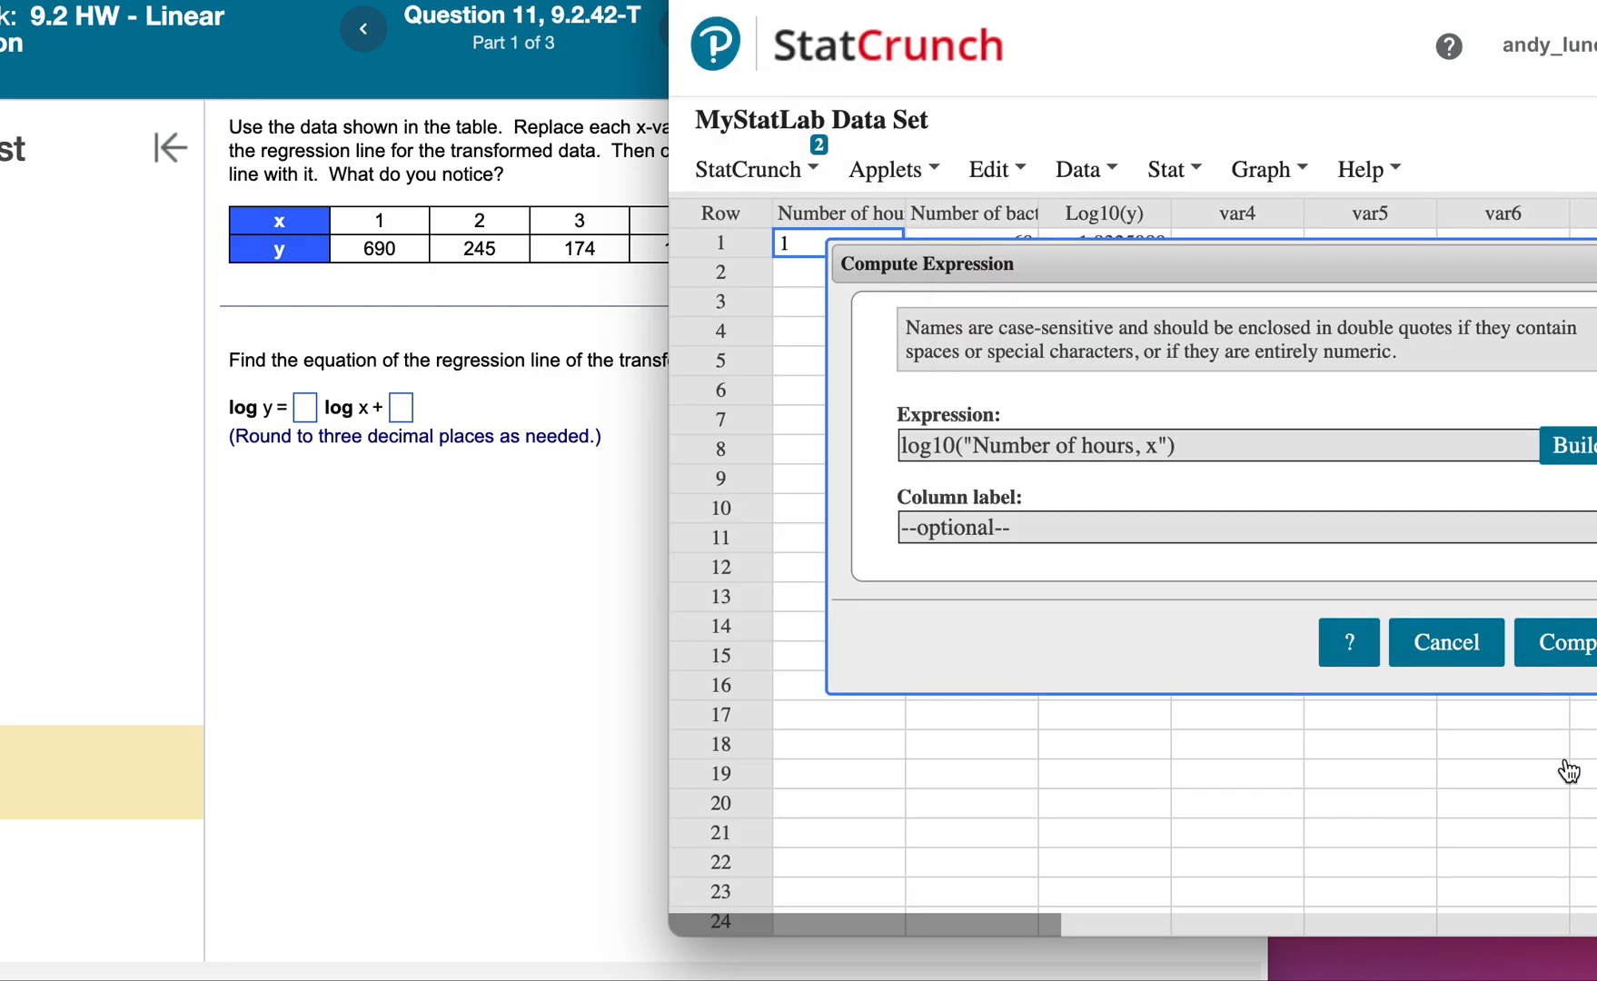
Label the new column Log10(x) and compute it.
left_click(1031, 531)
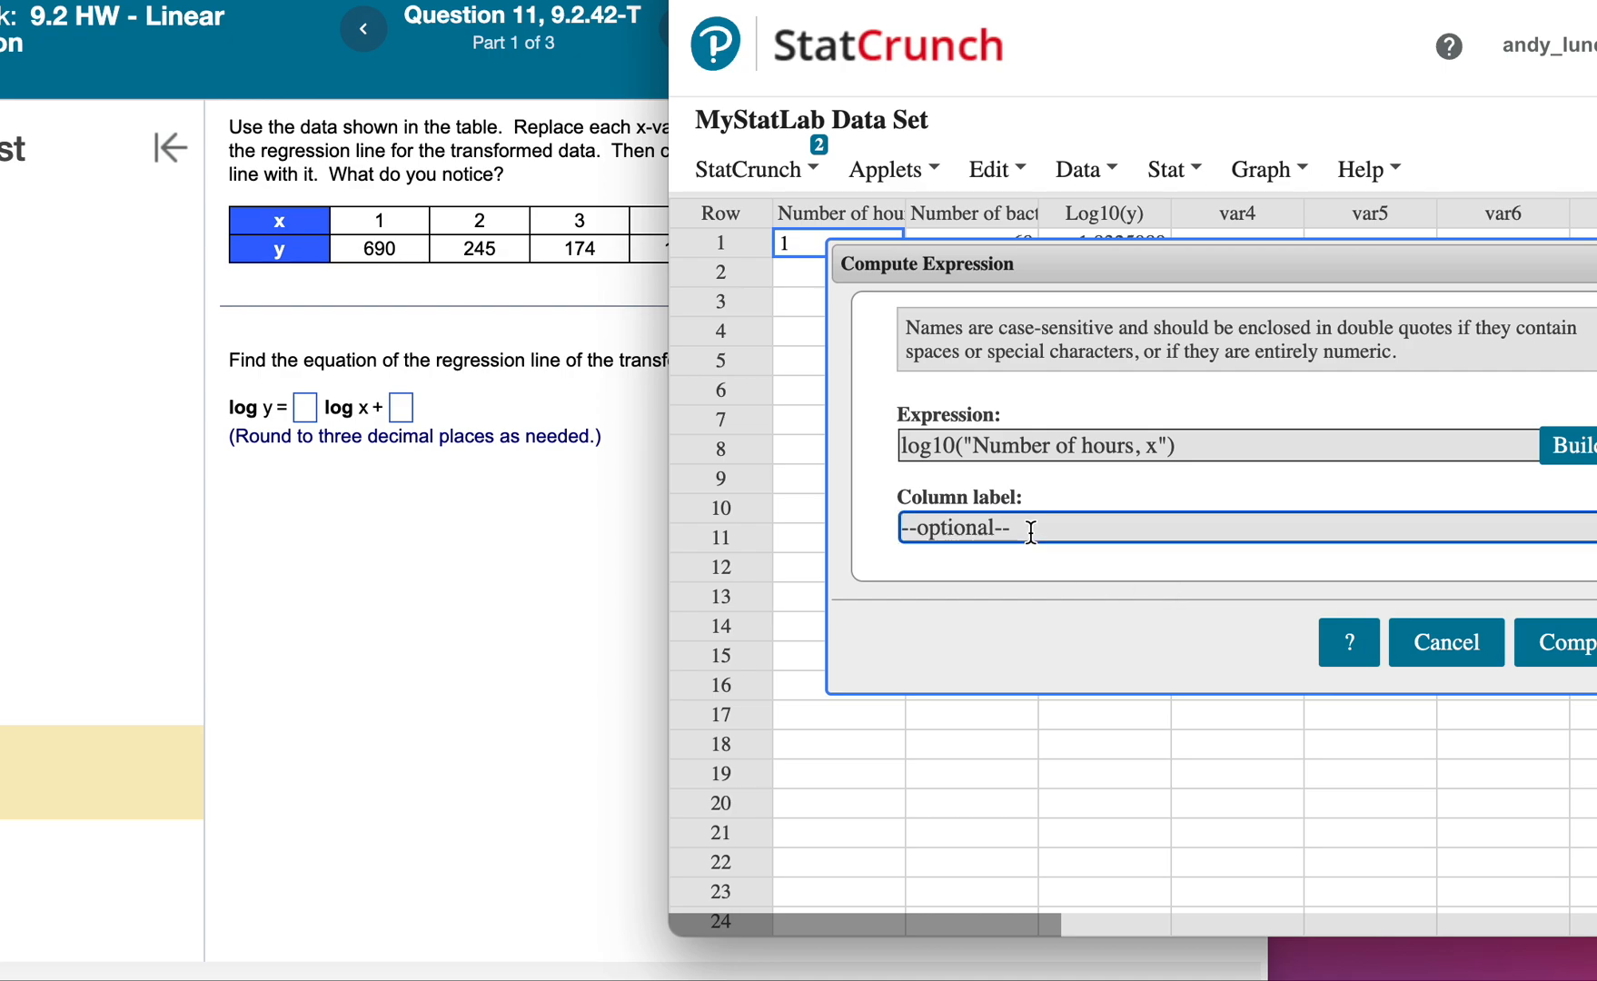
type("Log10(")
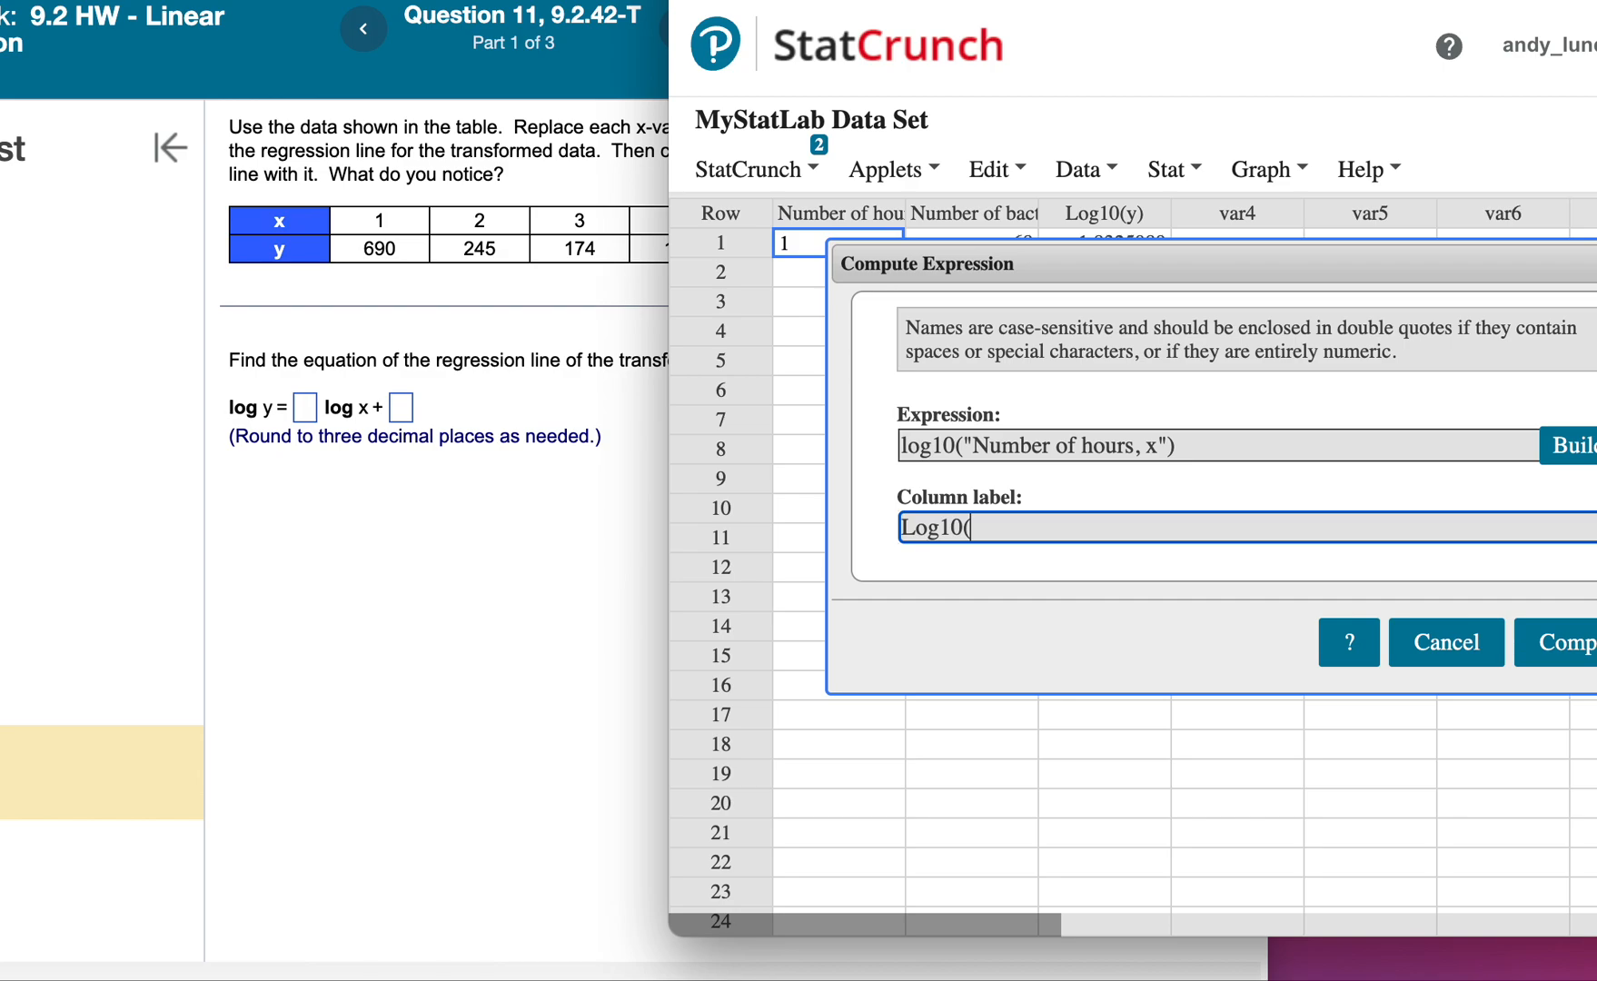
left_click(1556, 642)
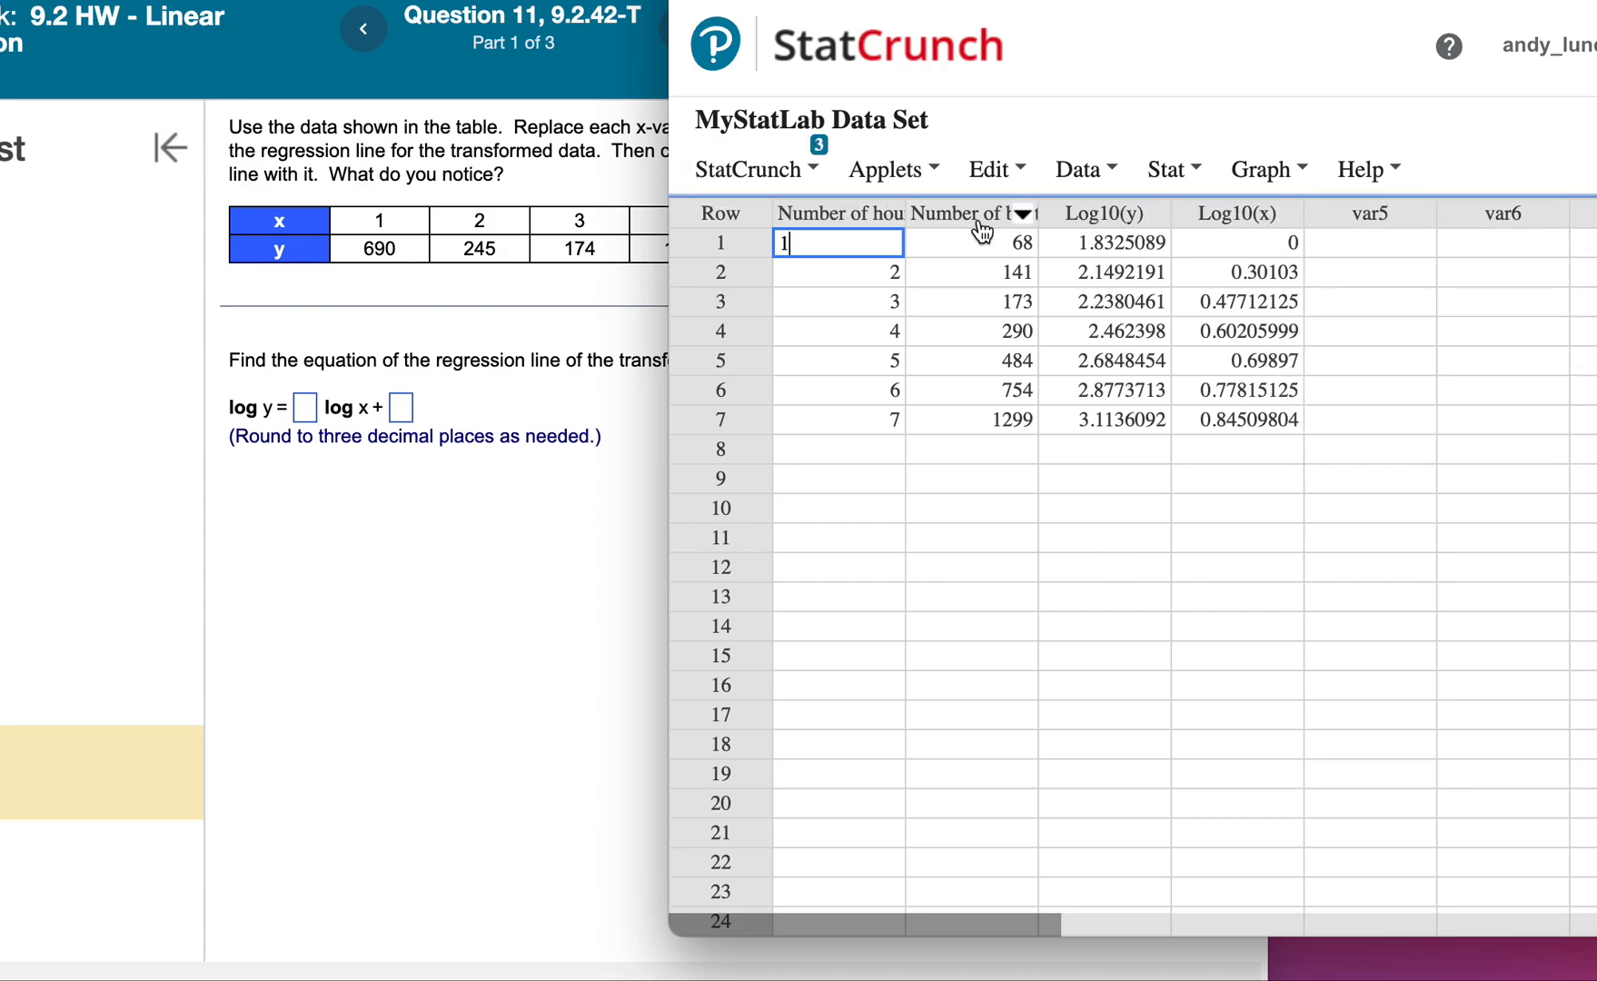
Run a simple linear regression with Log10(x) as the X variable and Log10(y) as the Y variable.
left_click(1251, 172)
left_click(1172, 169)
mouse_move(1206, 465)
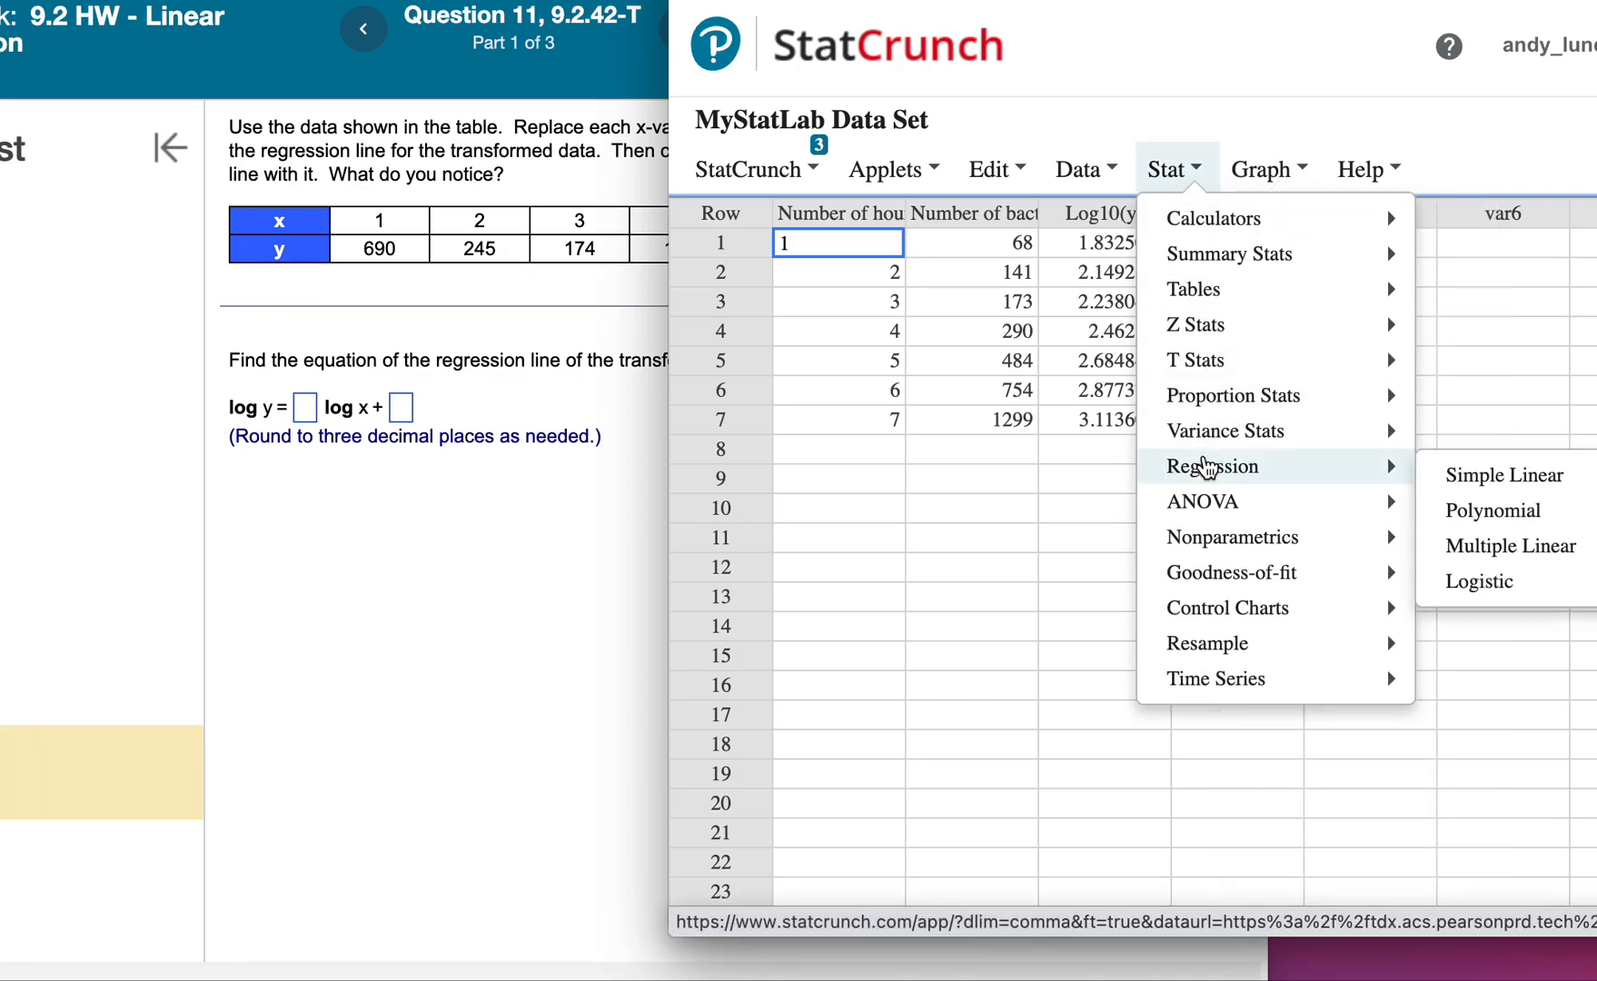
left_click(1449, 476)
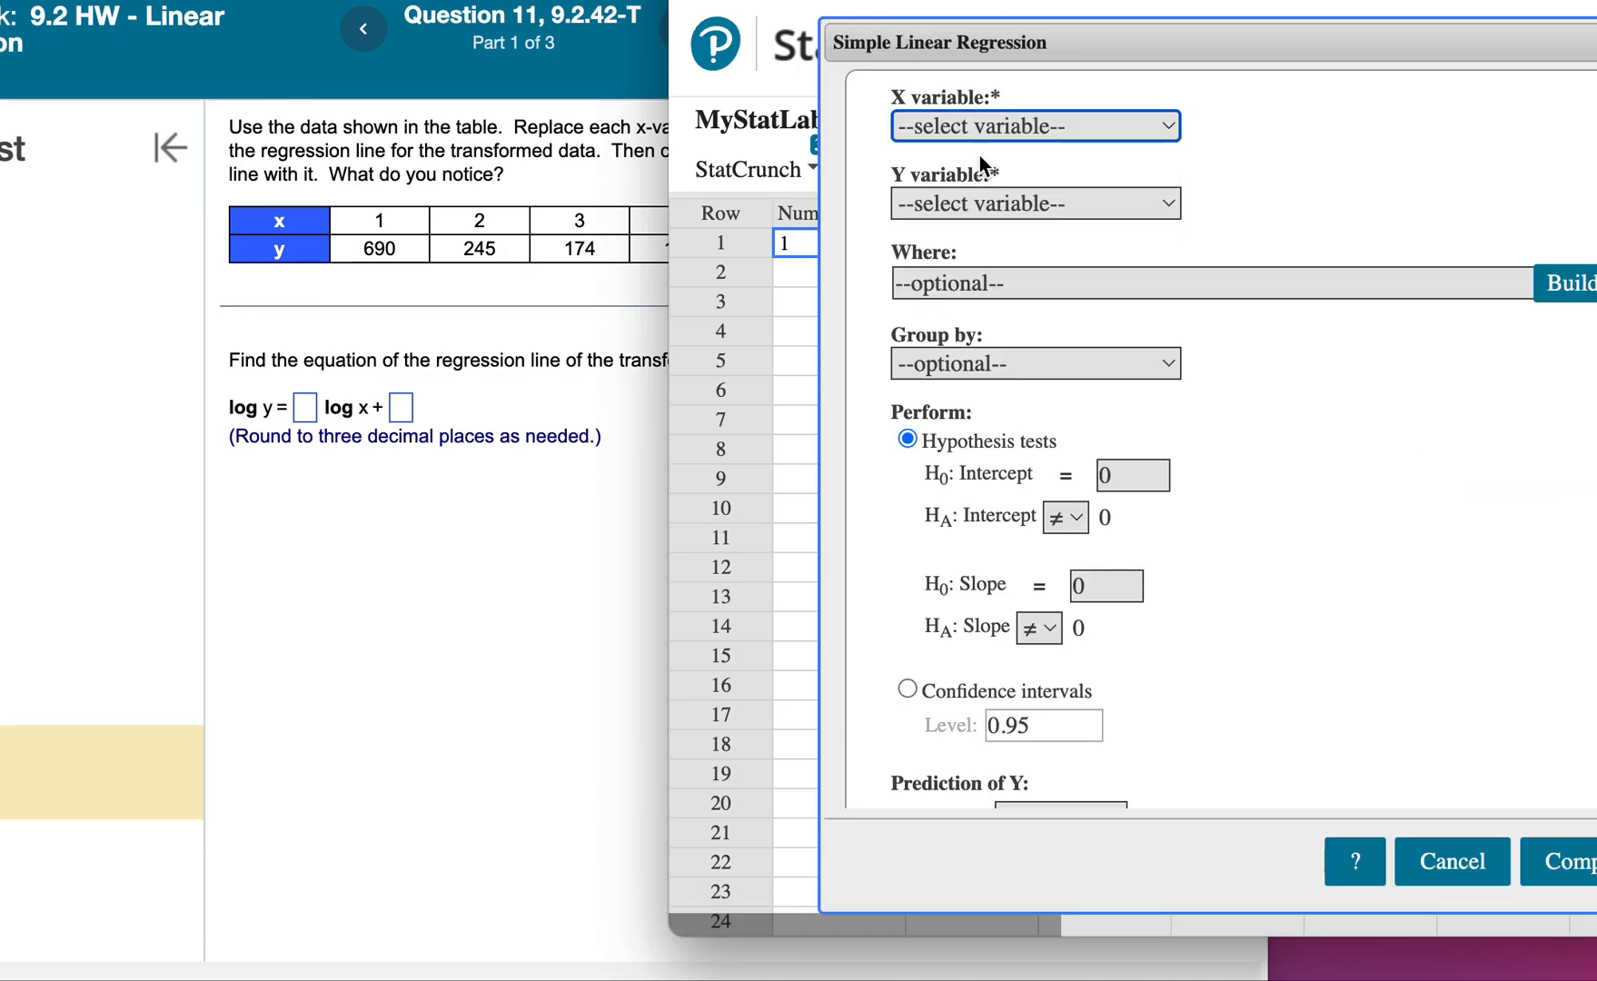
left_click(979, 129)
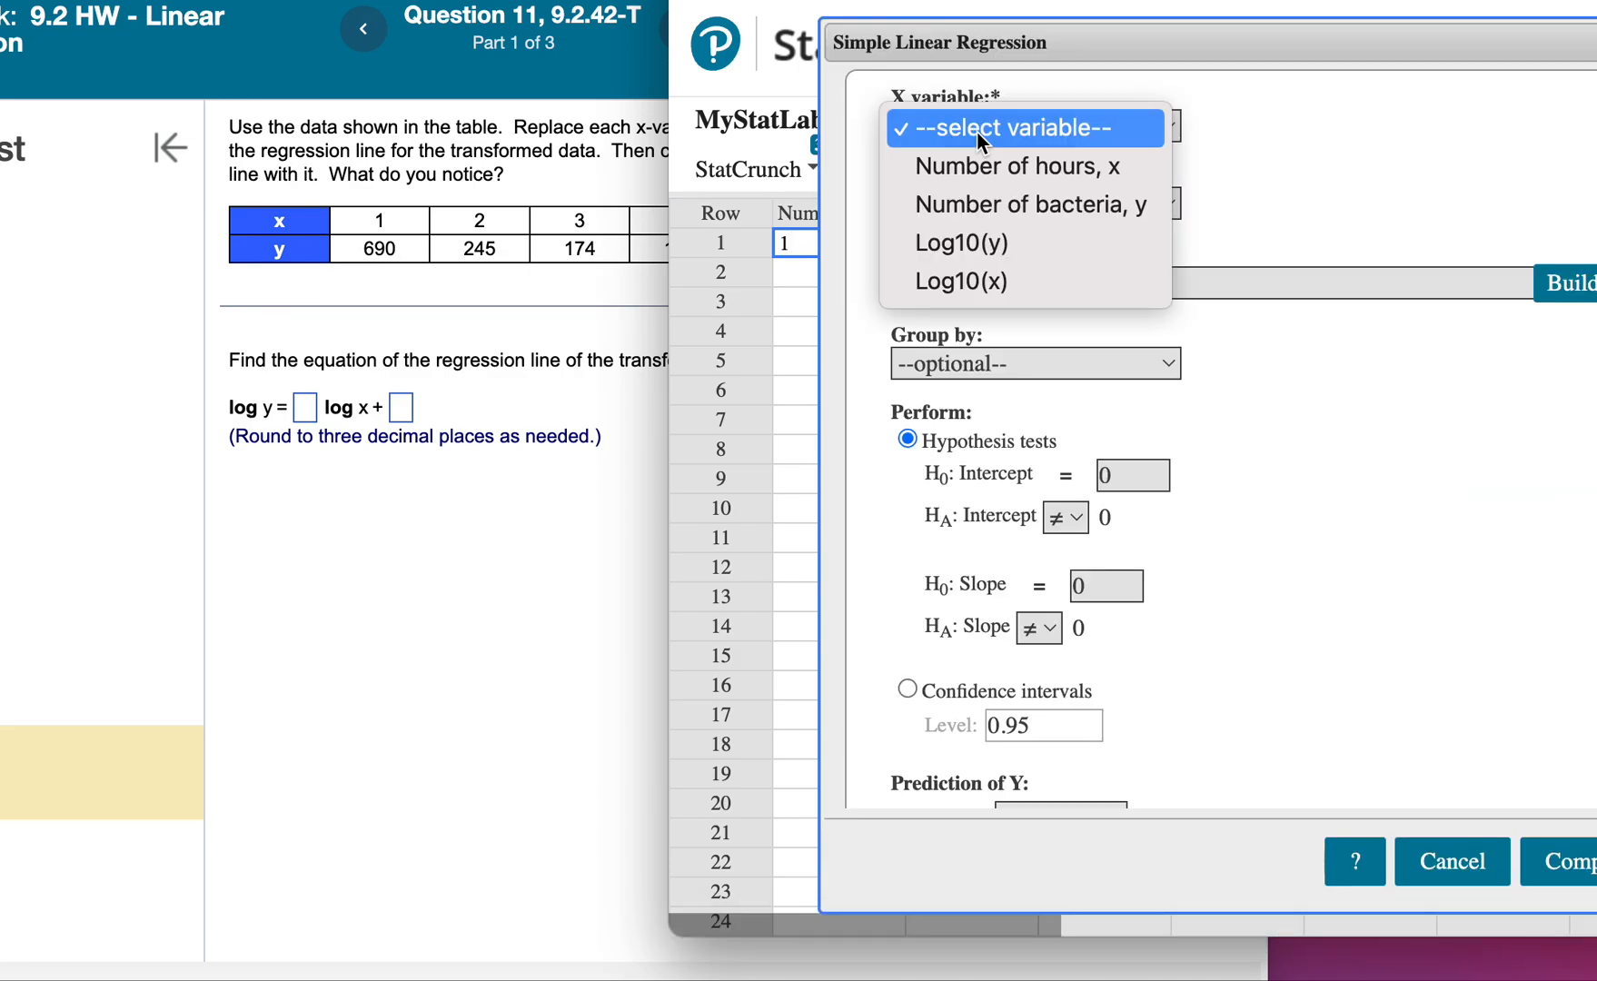
left_click(986, 284)
left_click(981, 203)
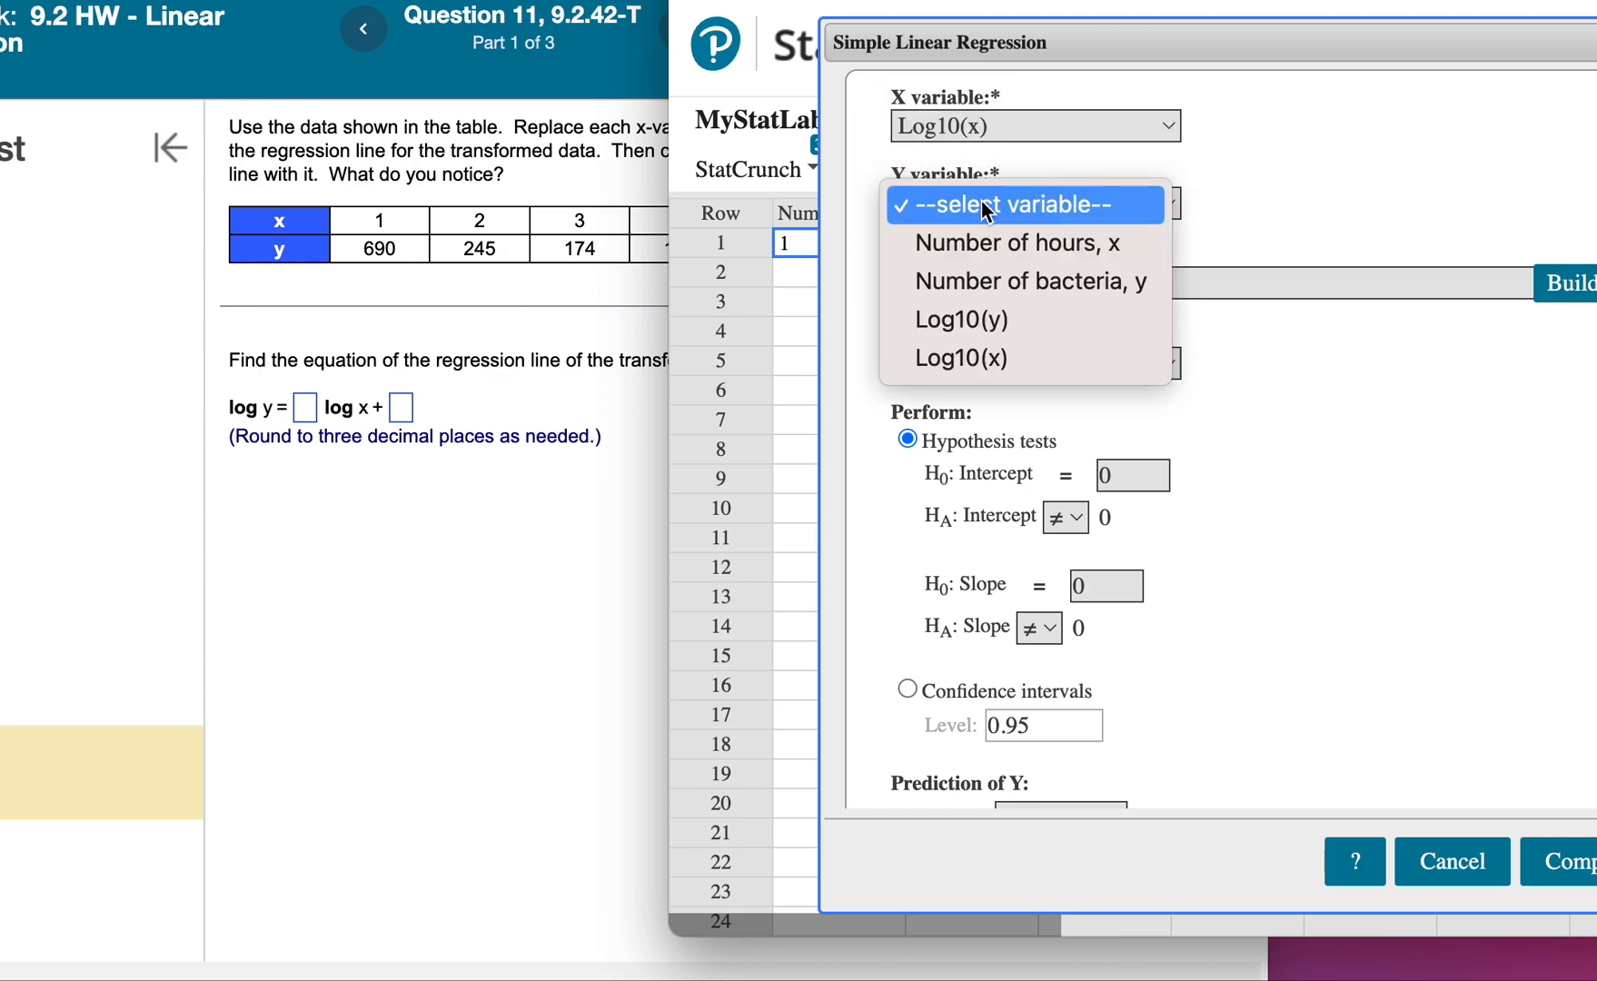
left_click(991, 325)
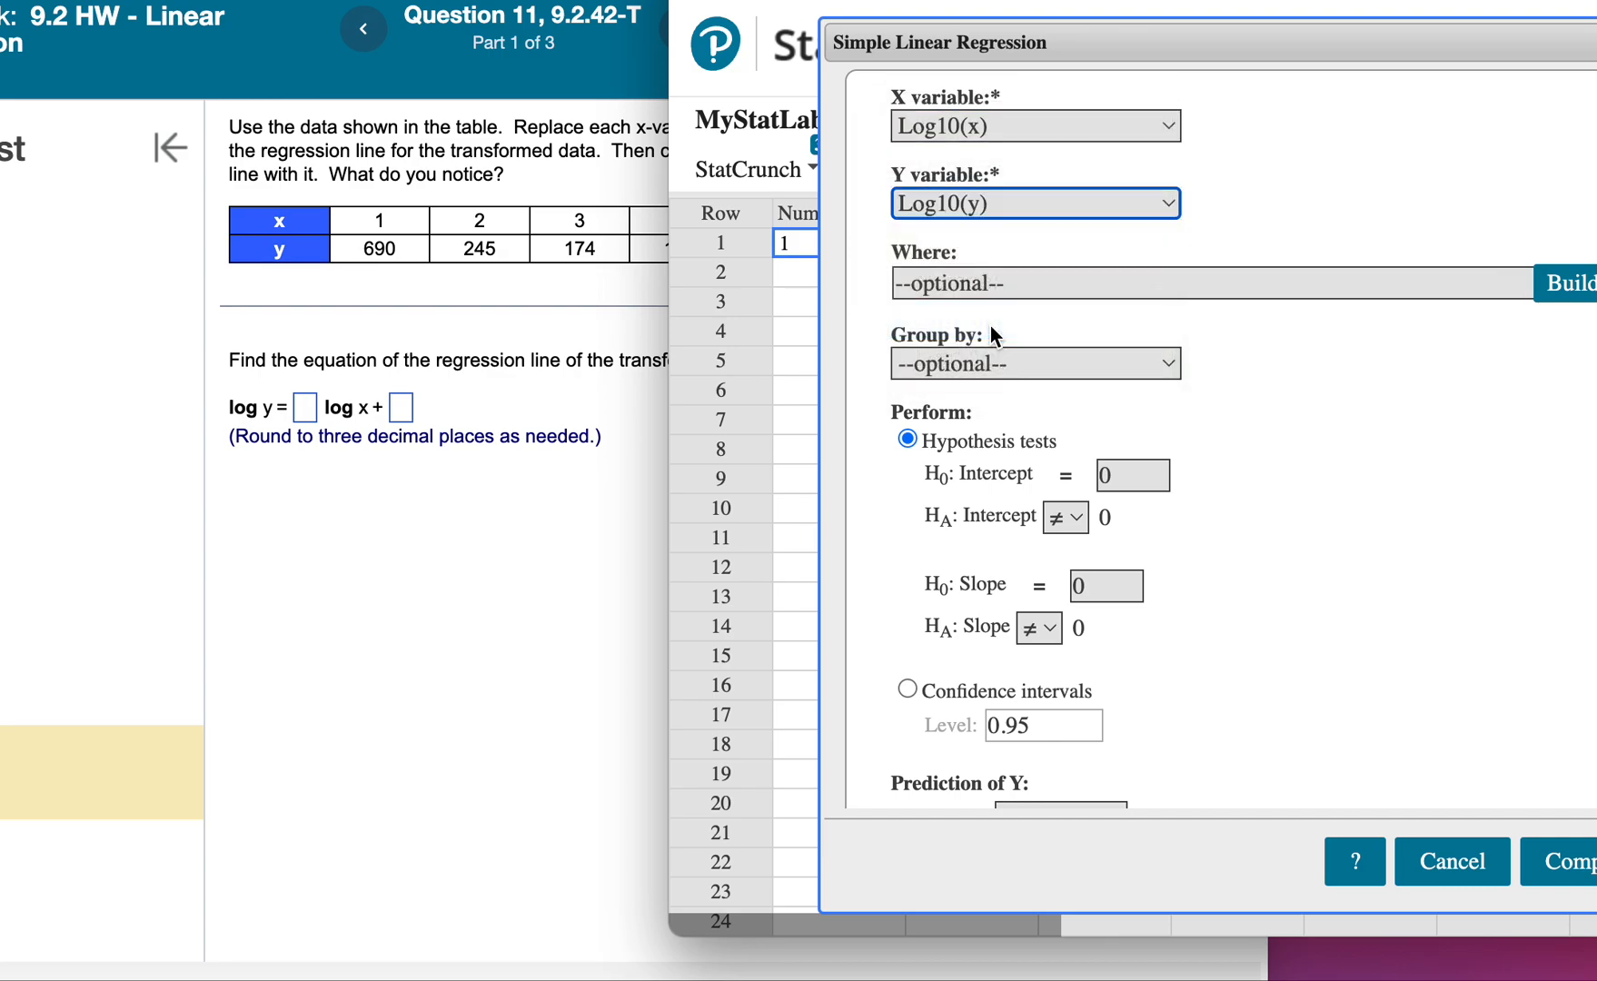
left_click(1564, 861)
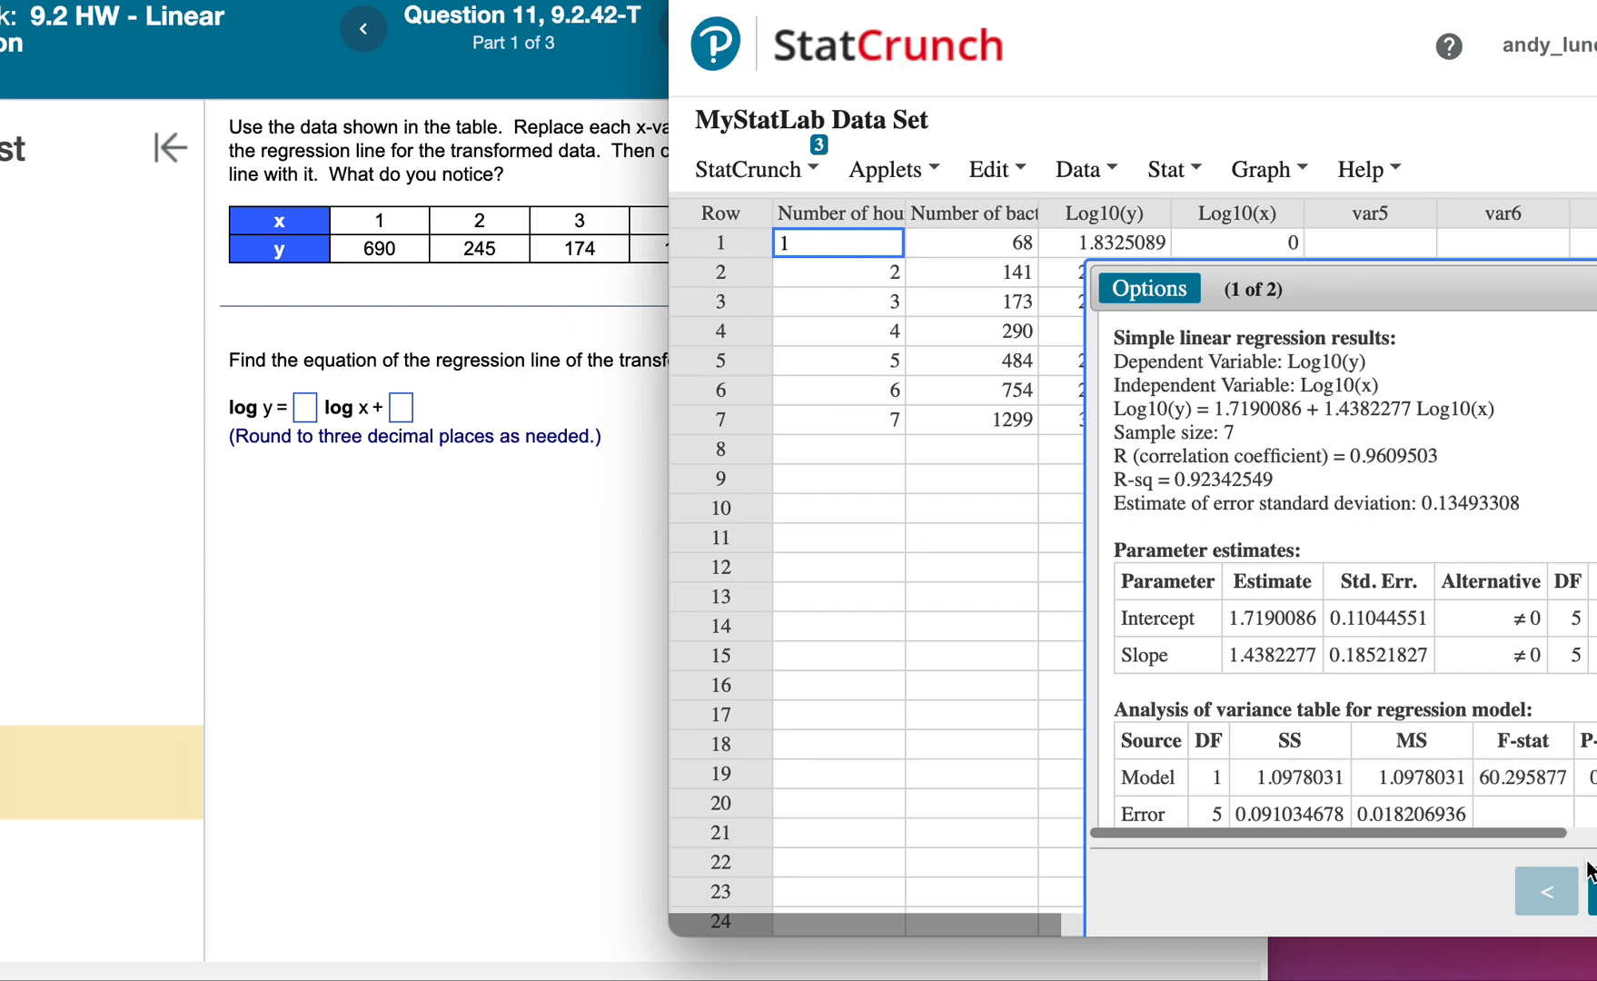
Examine the fitted-line scatter plot of the log-log regression, then close the results and move the StatCrunch window aside.
left_click(1592, 890)
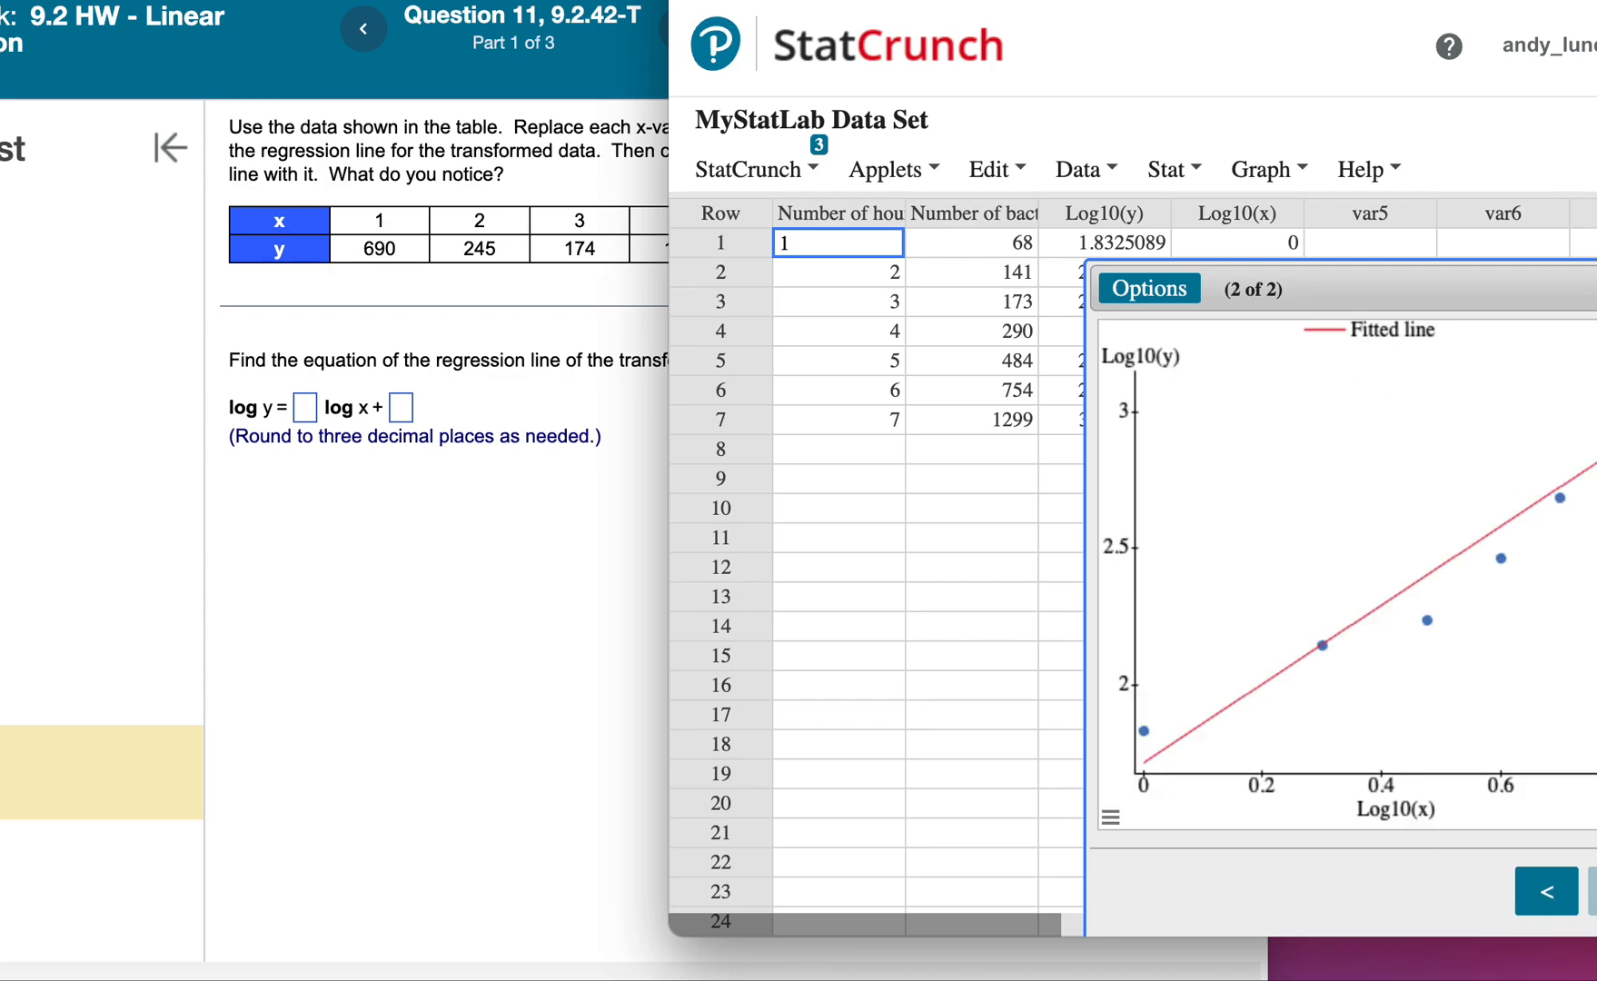
left_click(1596, 289)
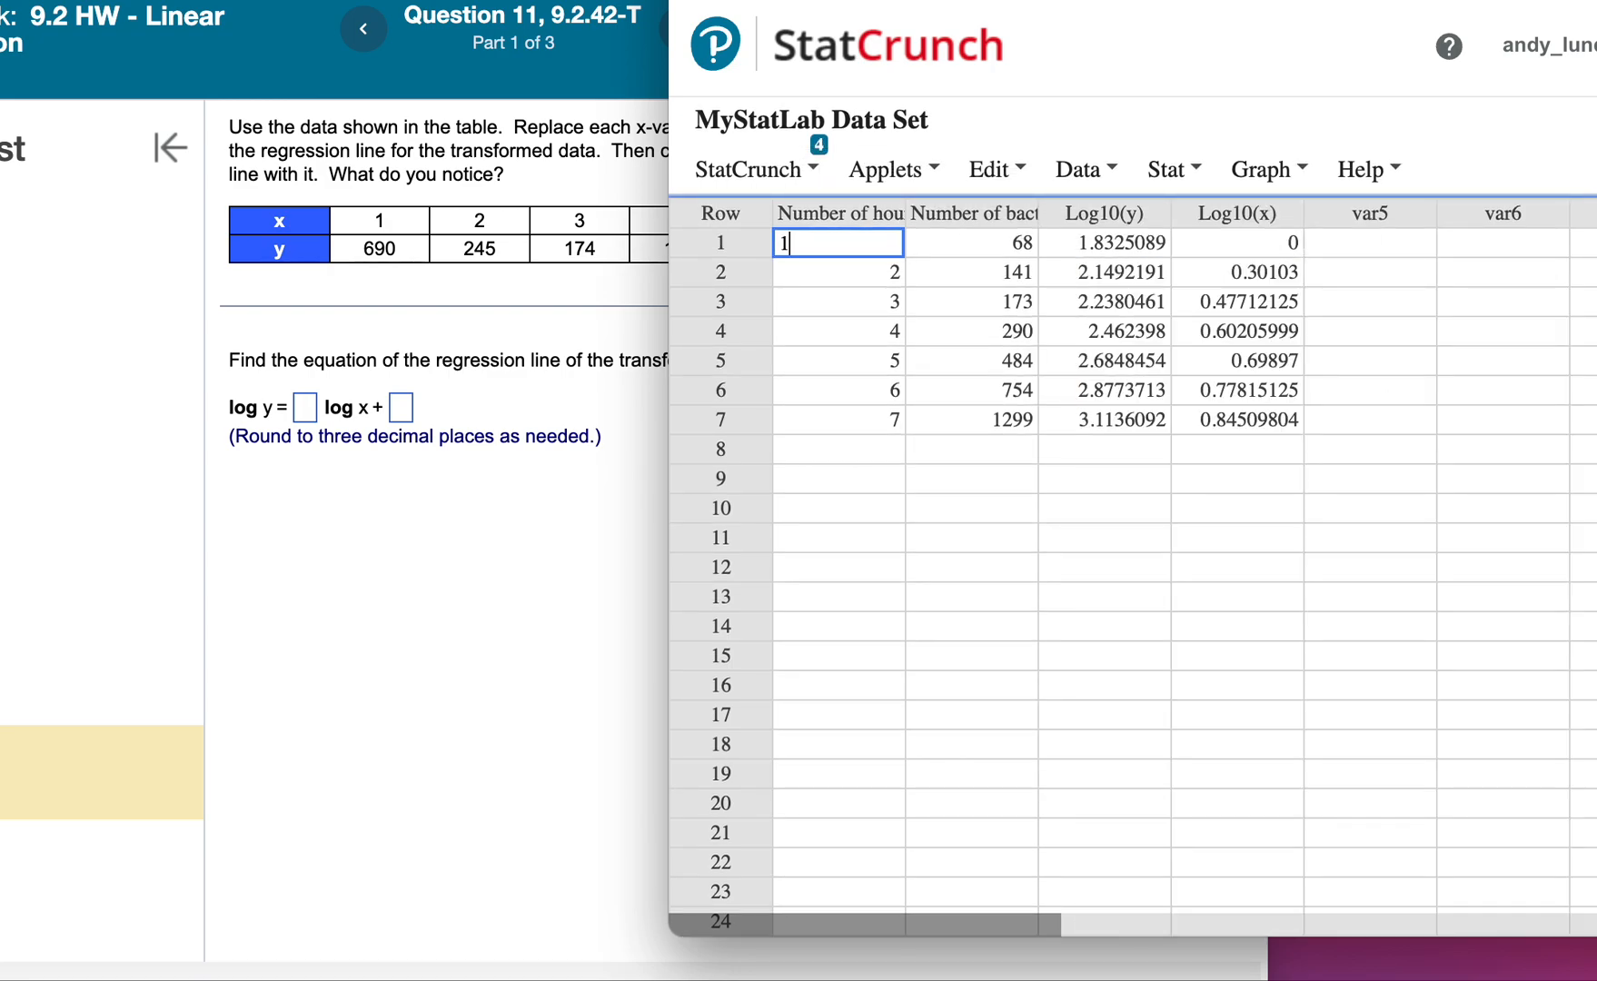
left_click_drag(1090, 1, 1465, 2)
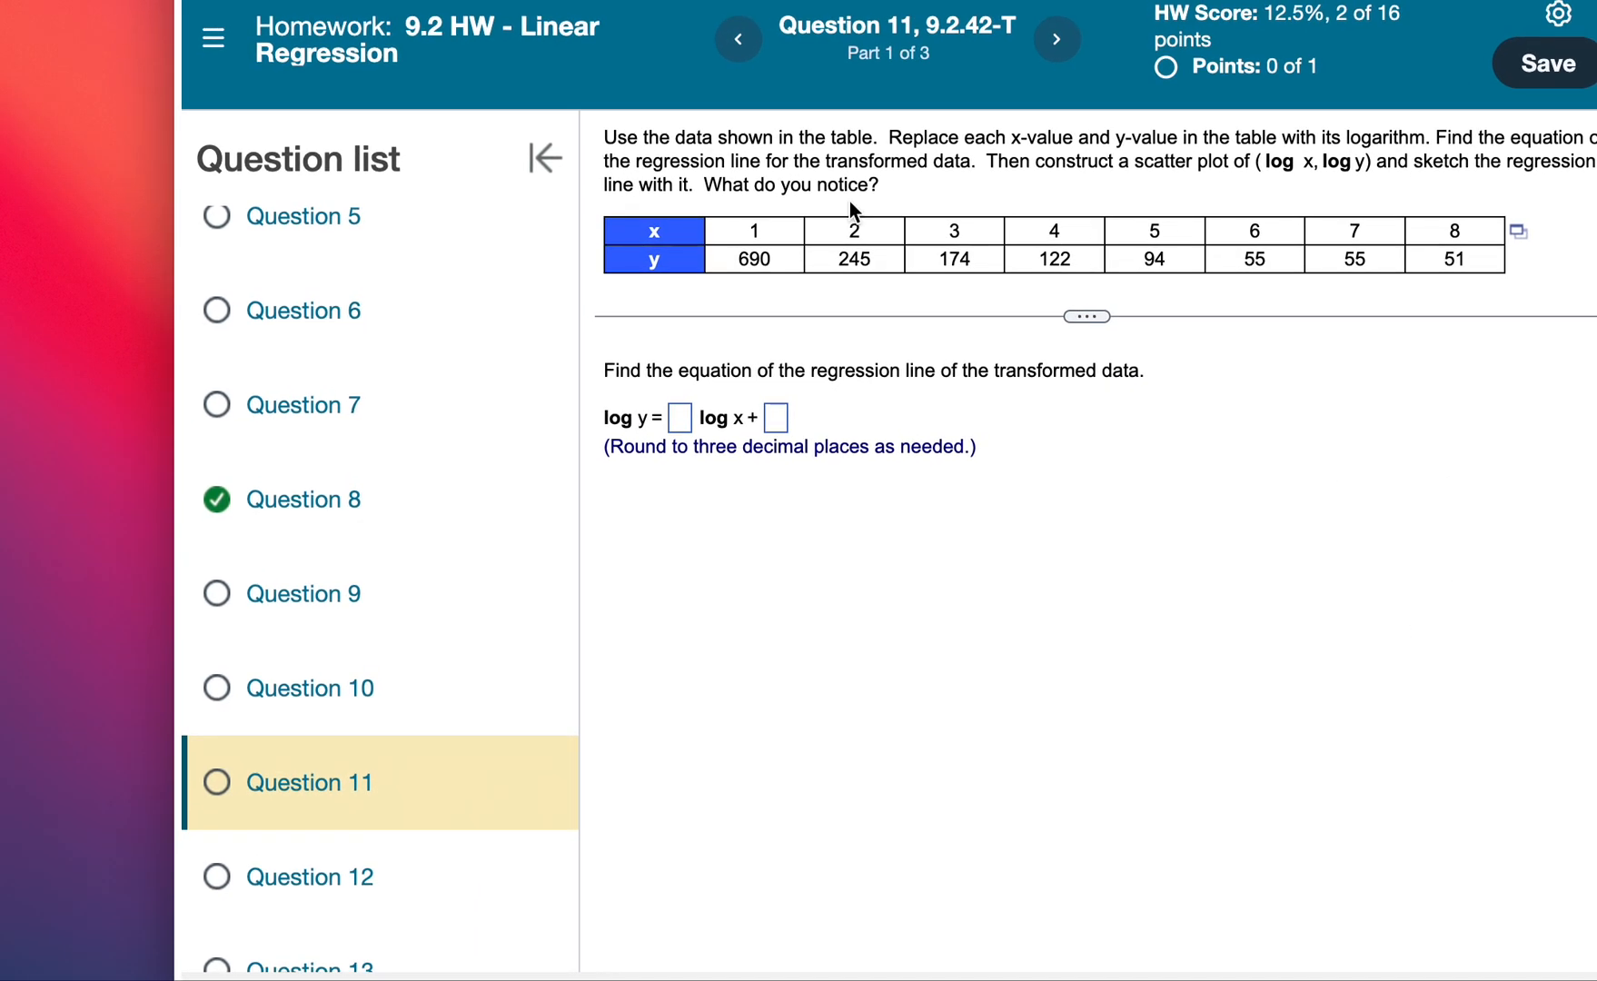
Browse the upcoming questions 9, 14, 15 and 16 from the assignment's question list.
scroll(447, 492, "down", 4)
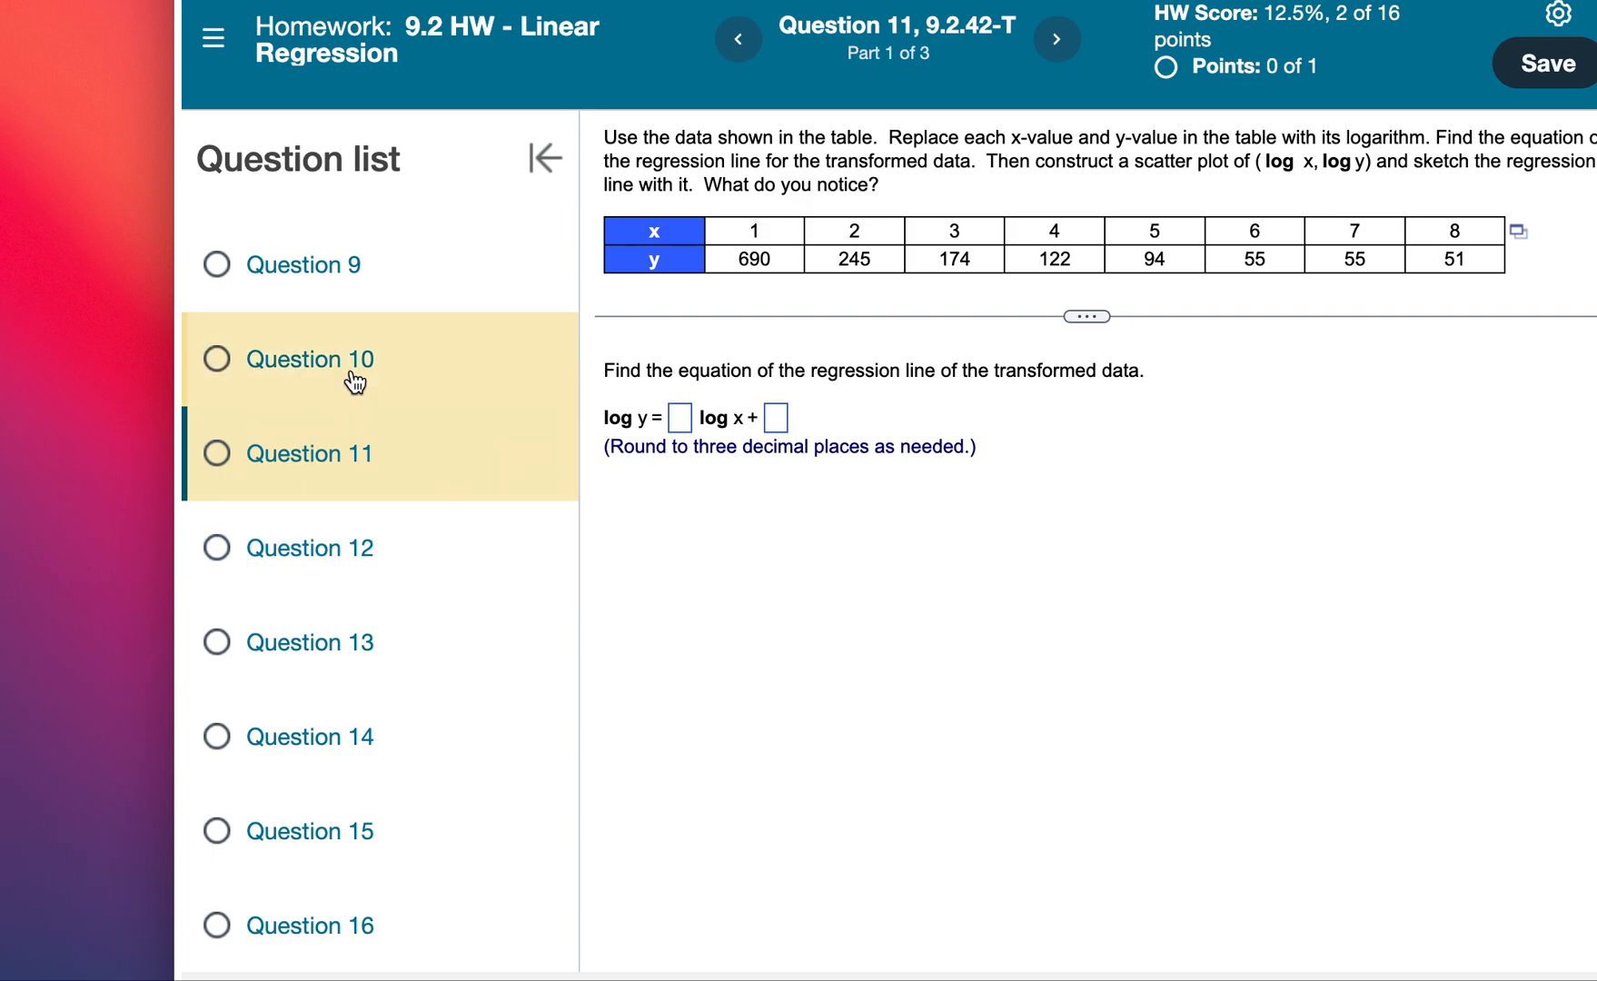
left_click(347, 271)
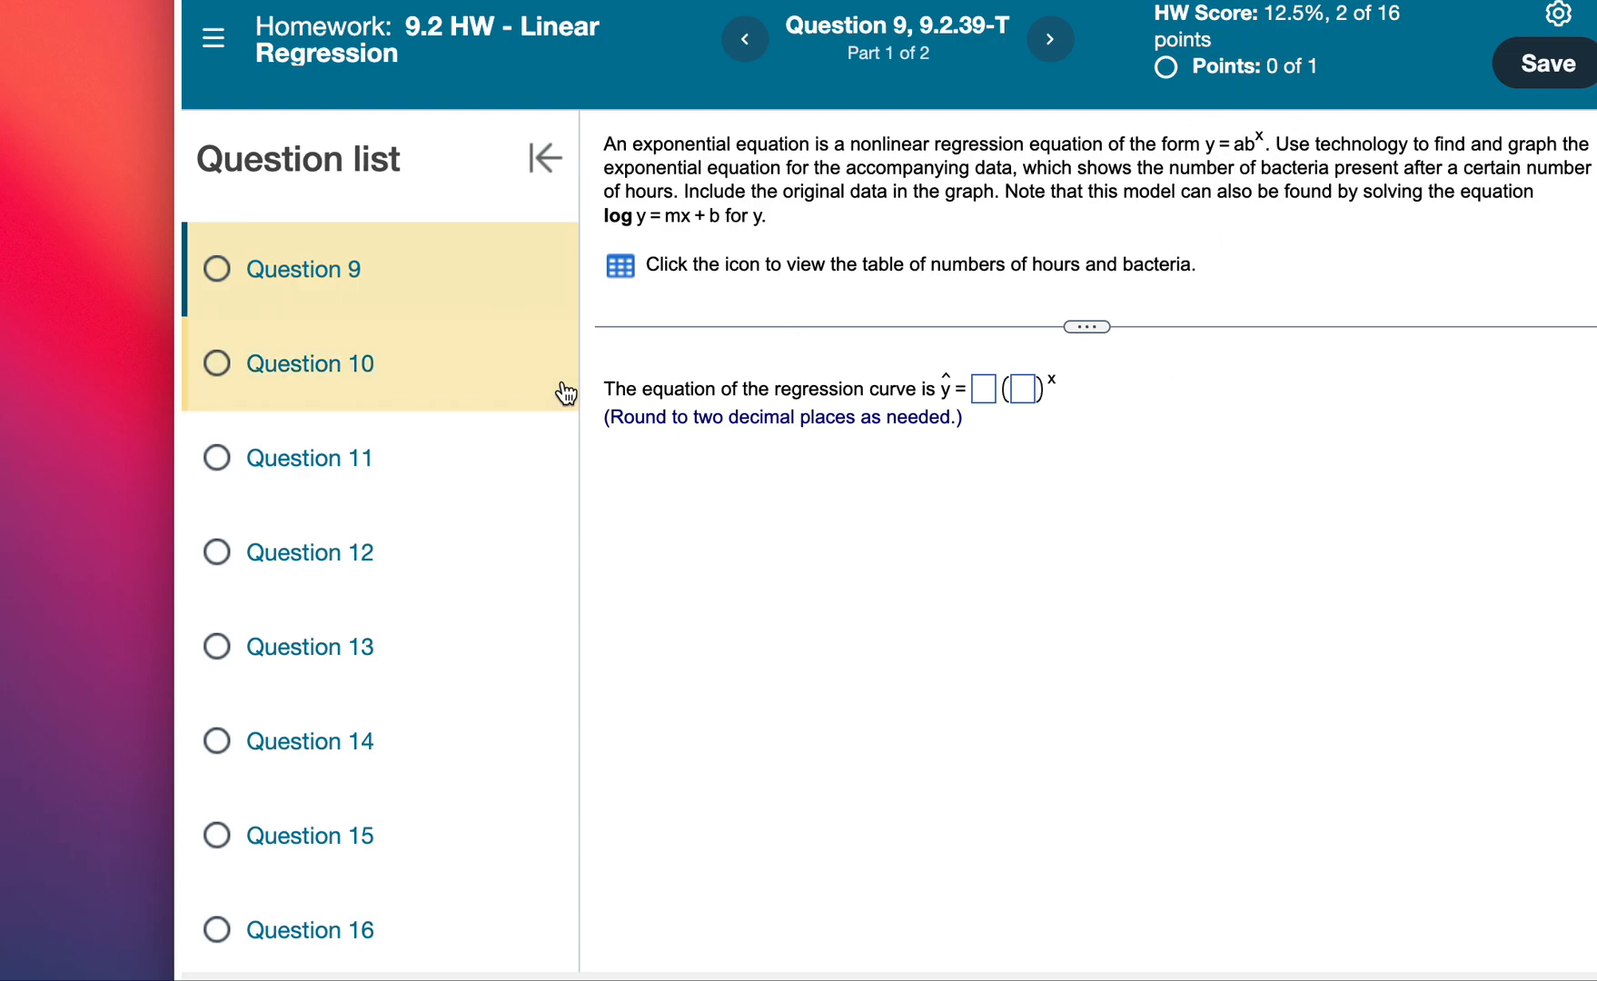
left_click(354, 742)
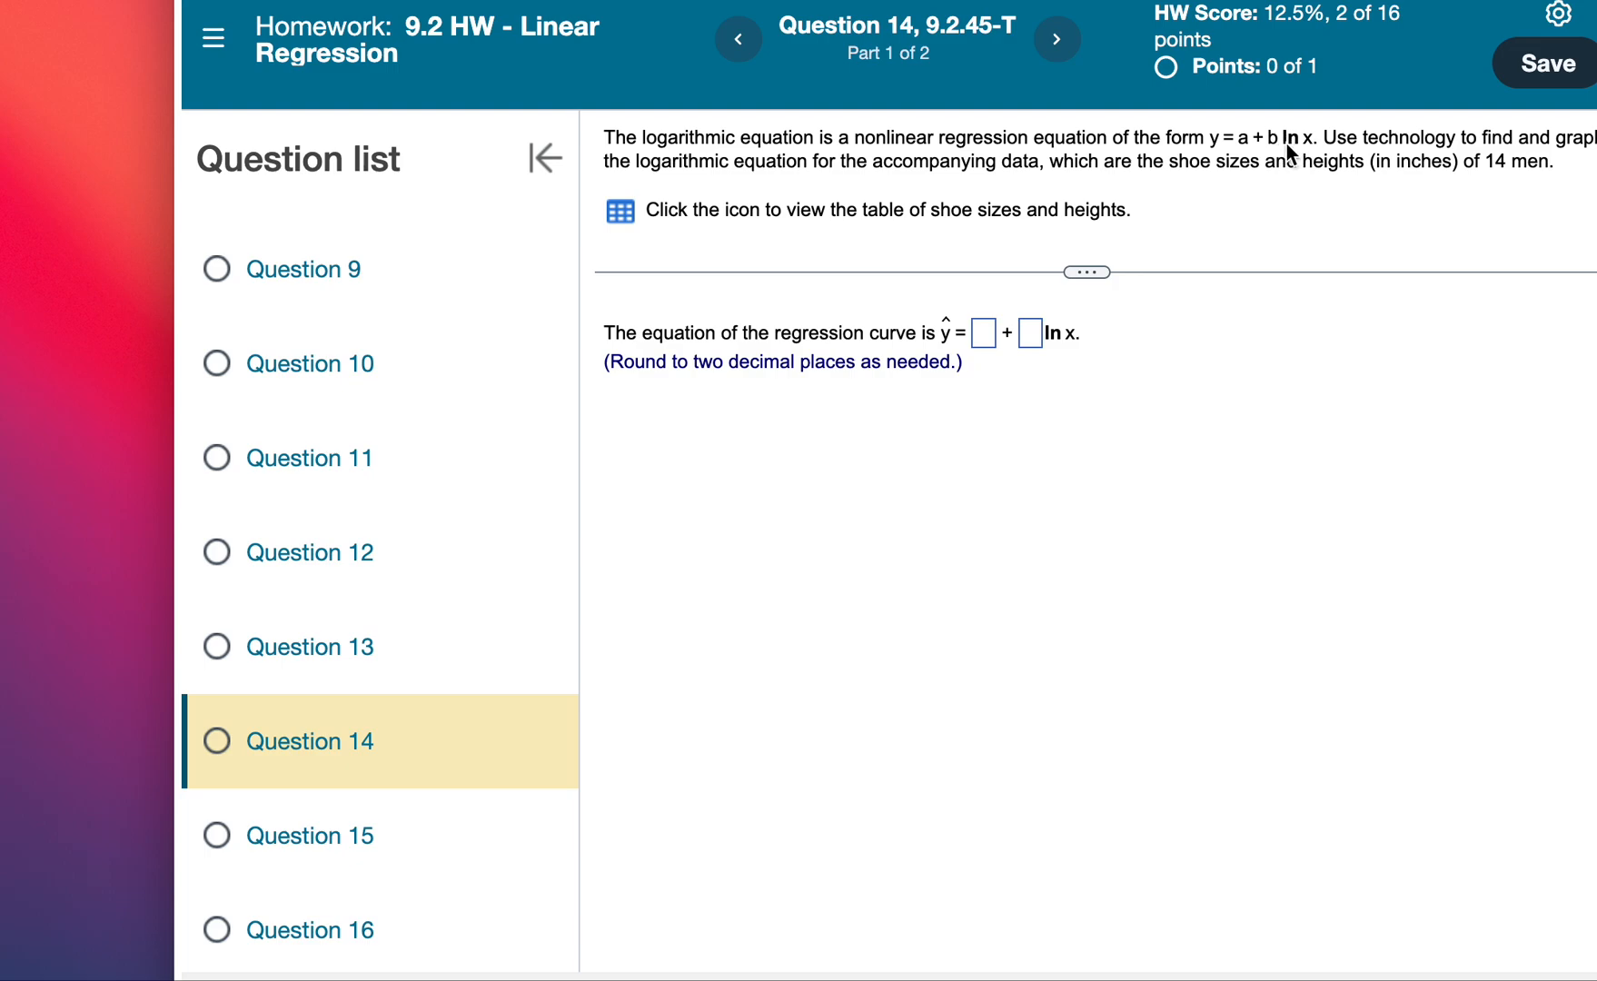
left_click(374, 829)
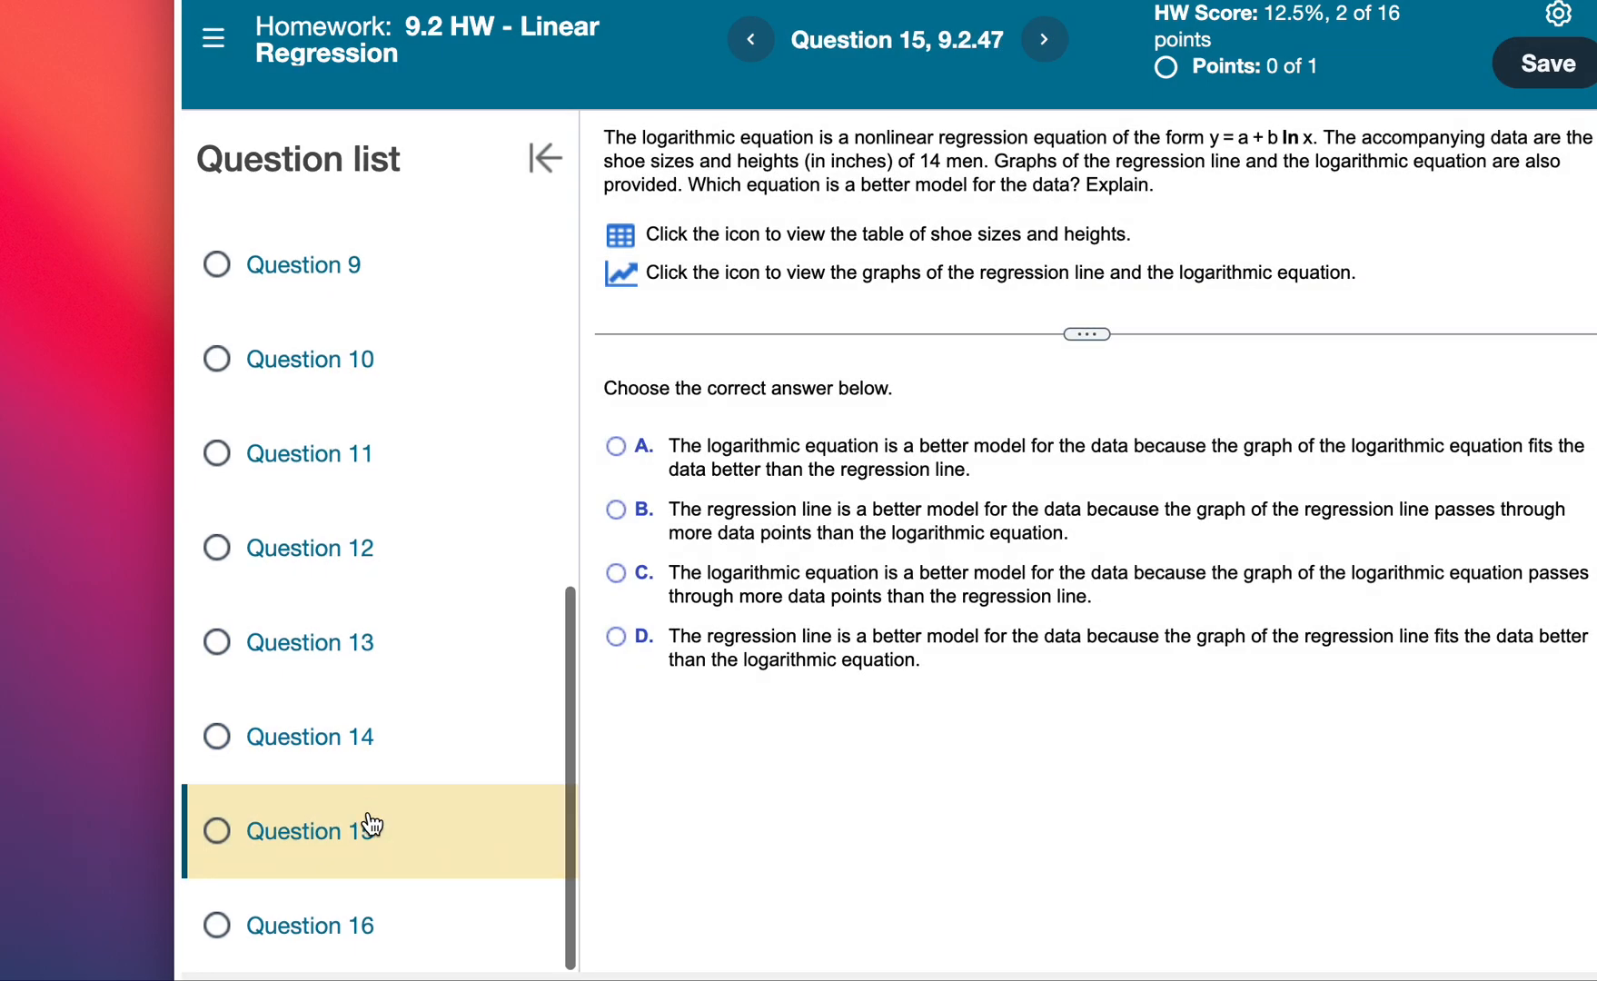
left_click(361, 922)
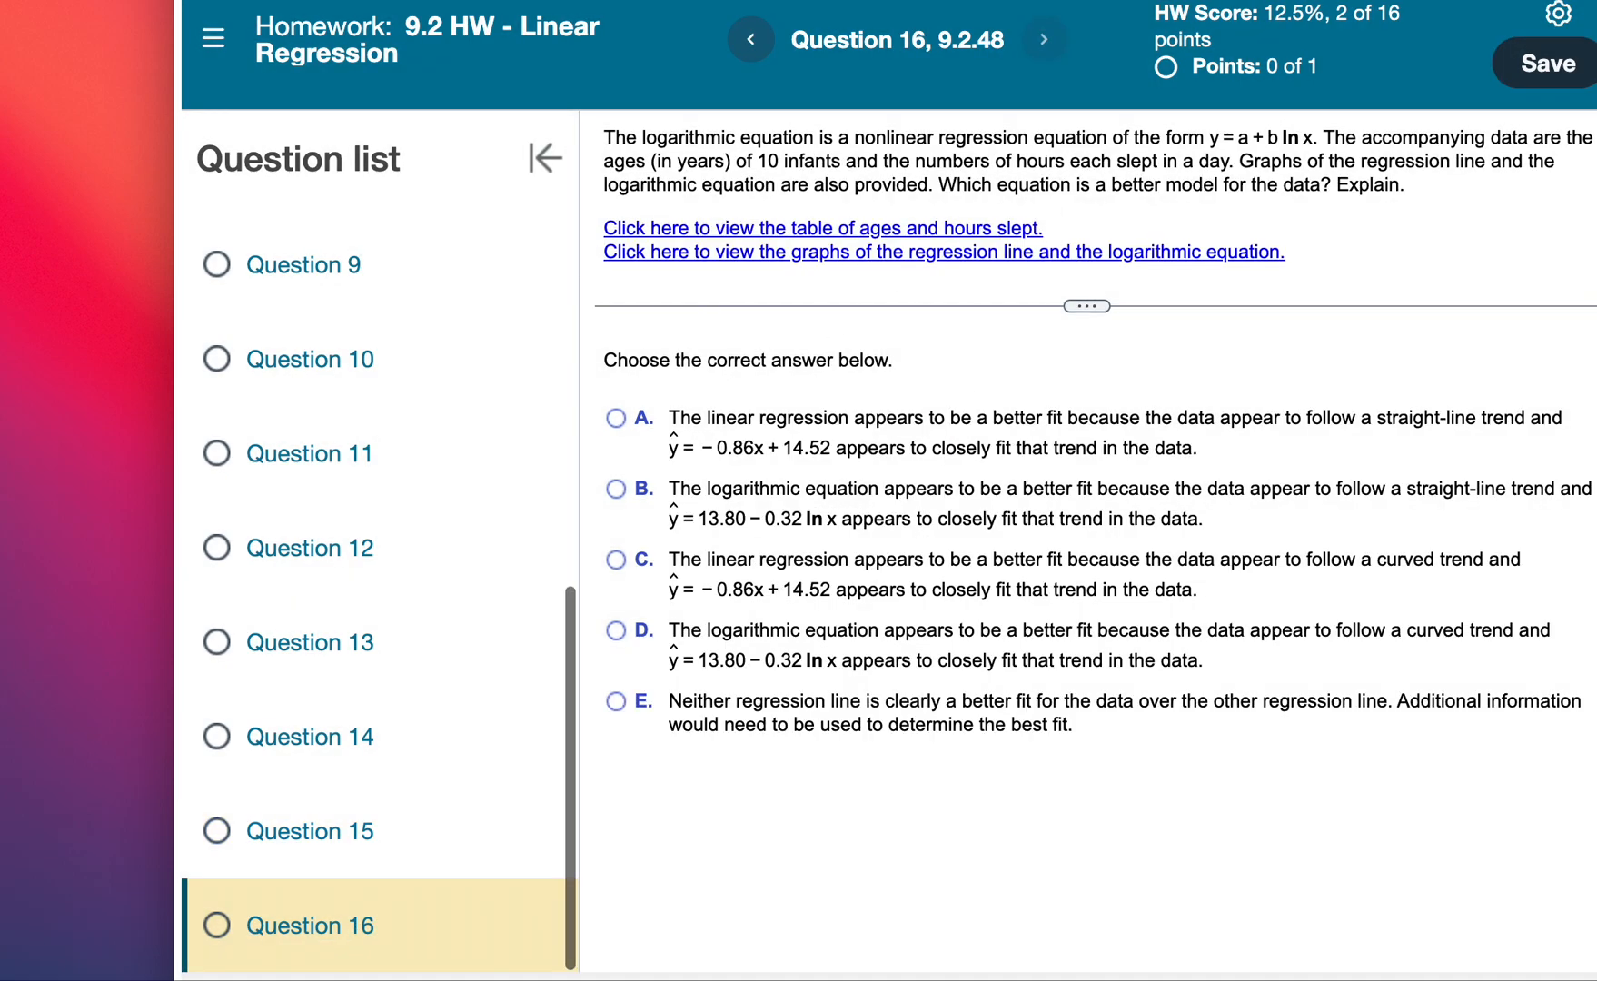